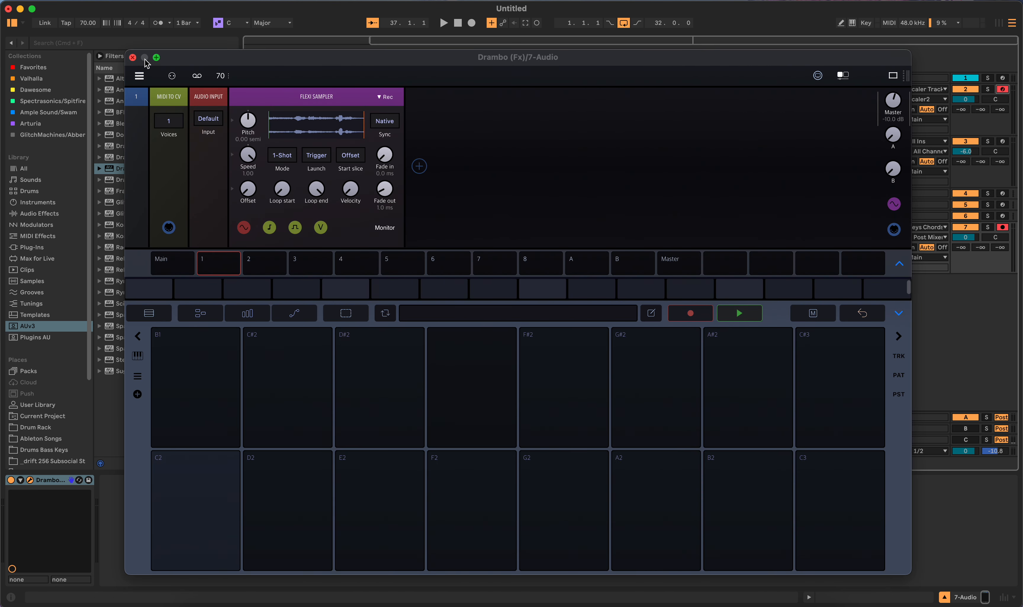
Clear the recorded sample from the Flexi Sampler and close the Drambo window
{"action": "left_click", "coordinate": [314, 125]}
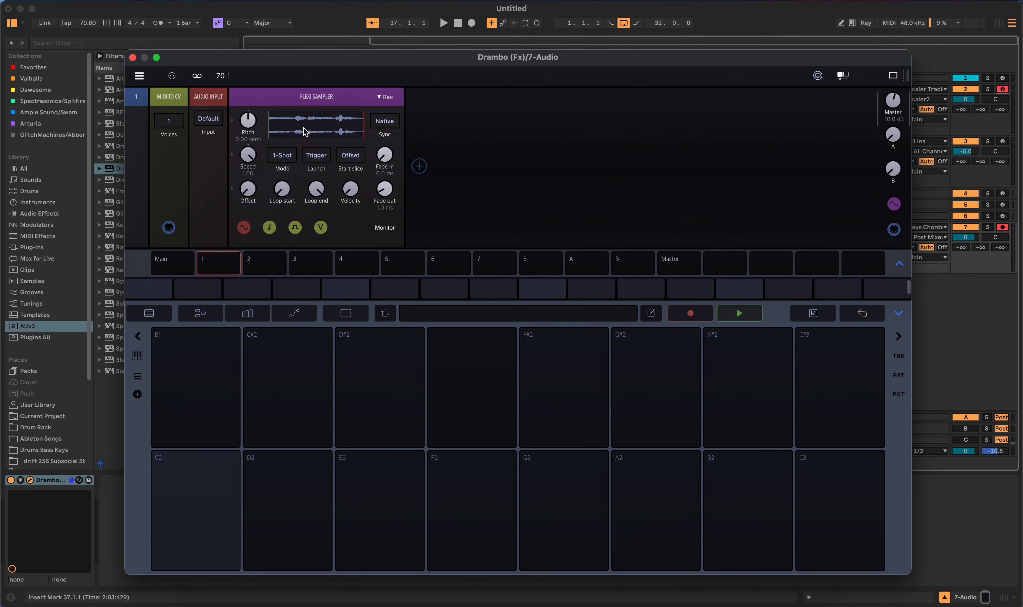
{"action": "left_click", "coordinate": [317, 133]}
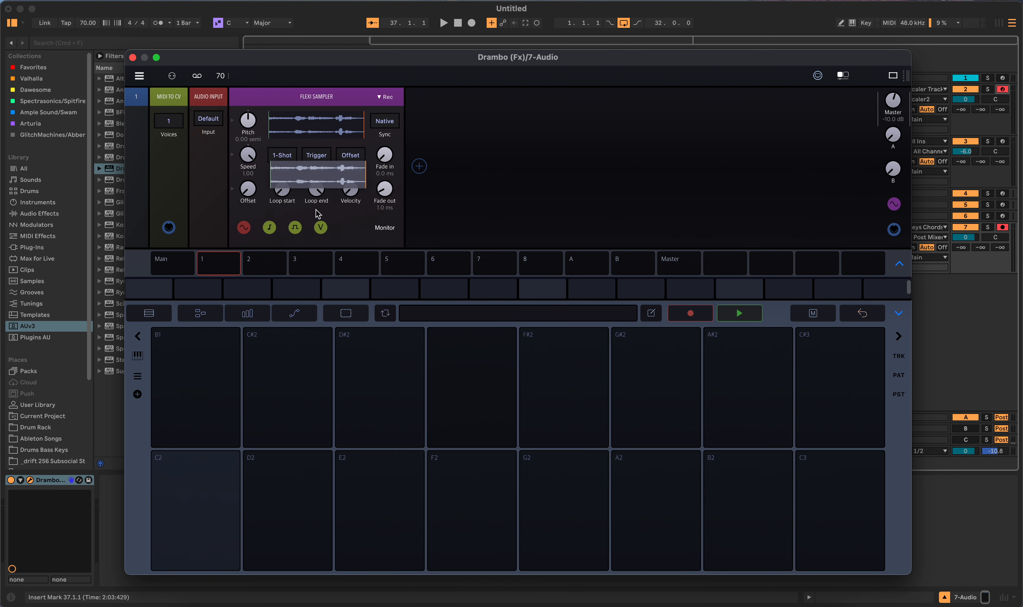
{"action": "left_click", "coordinate": [314, 171]}
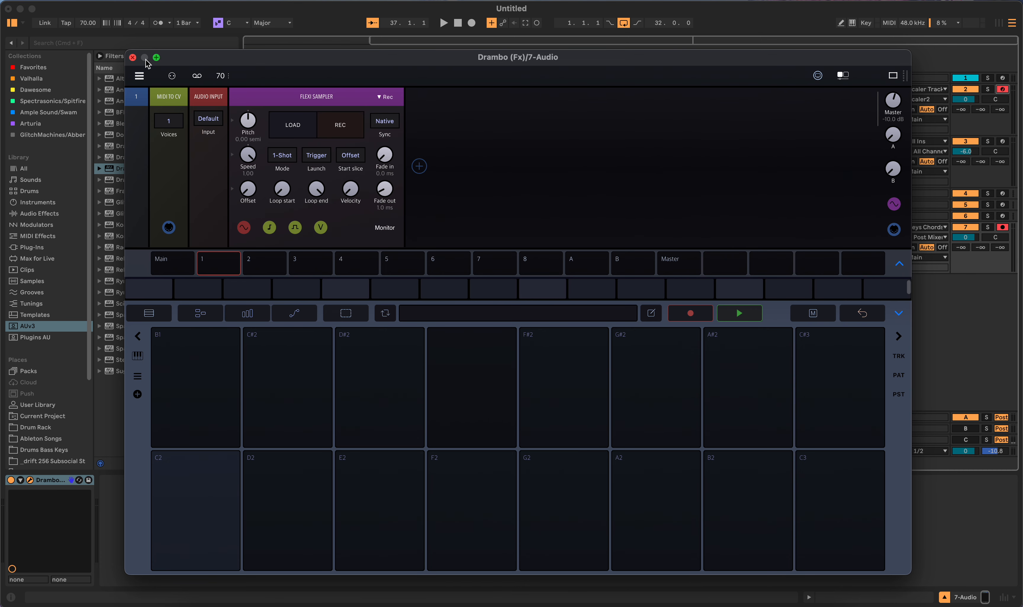
{"action": "left_click_drag", "start_coordinate": [147, 61], "coordinate": [169, 95]}
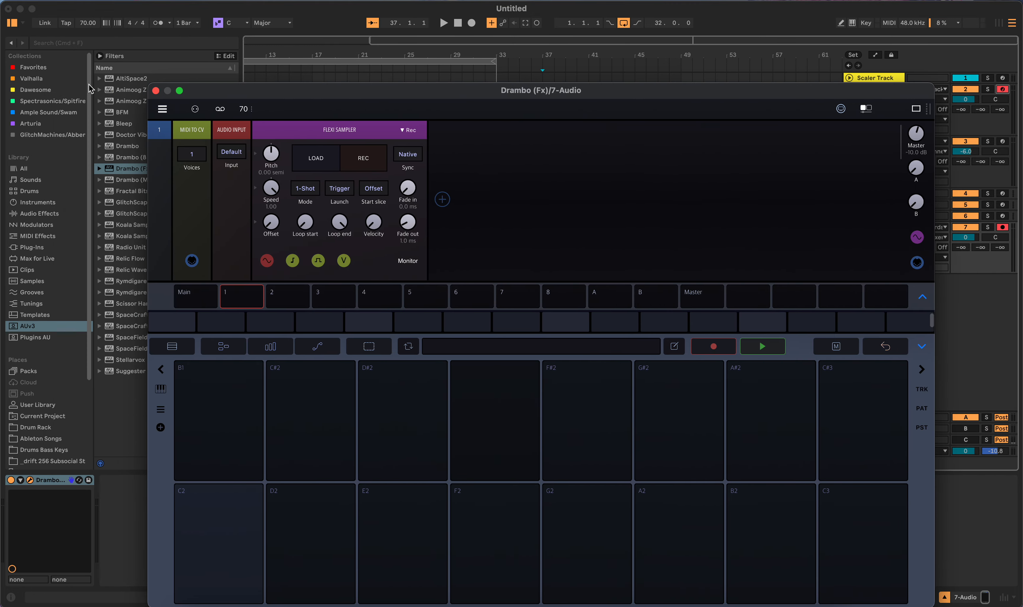
{"action": "left_click", "coordinate": [157, 91]}
Open Omnisphere on the Keys Chords track to examine its loaded keyboard patch
{"action": "left_click", "coordinate": [417, 101]}
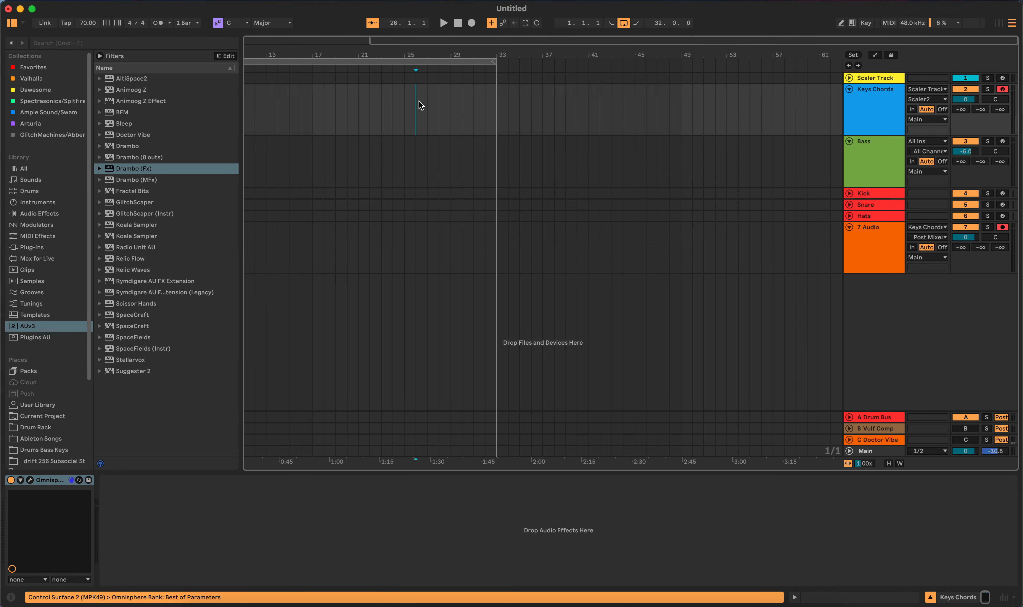
{"action": "left_click", "coordinate": [30, 479]}
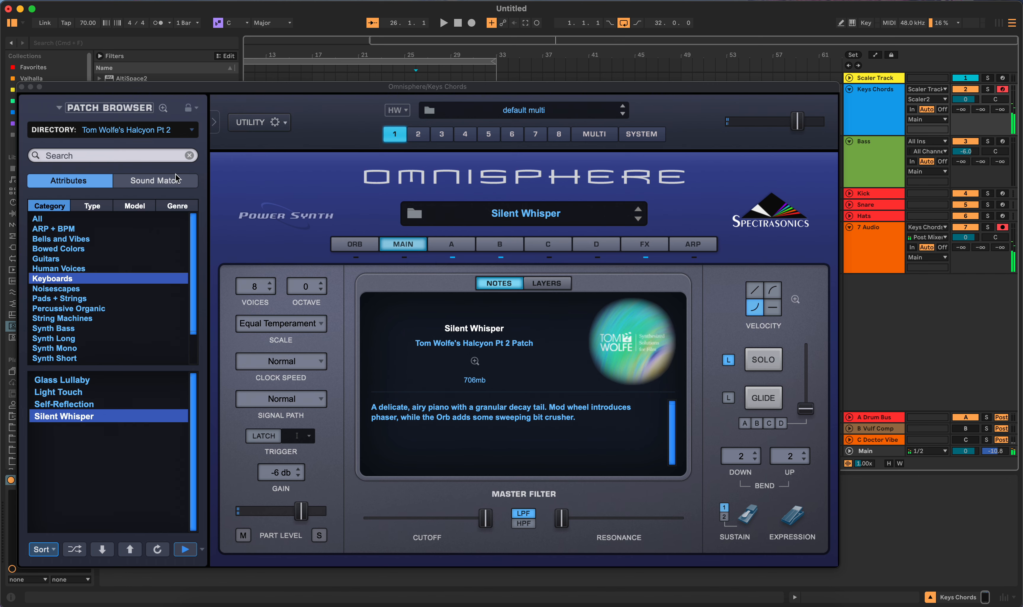
{"action": "left_click_drag", "start_coordinate": [497, 87], "coordinate": [487, 125]}
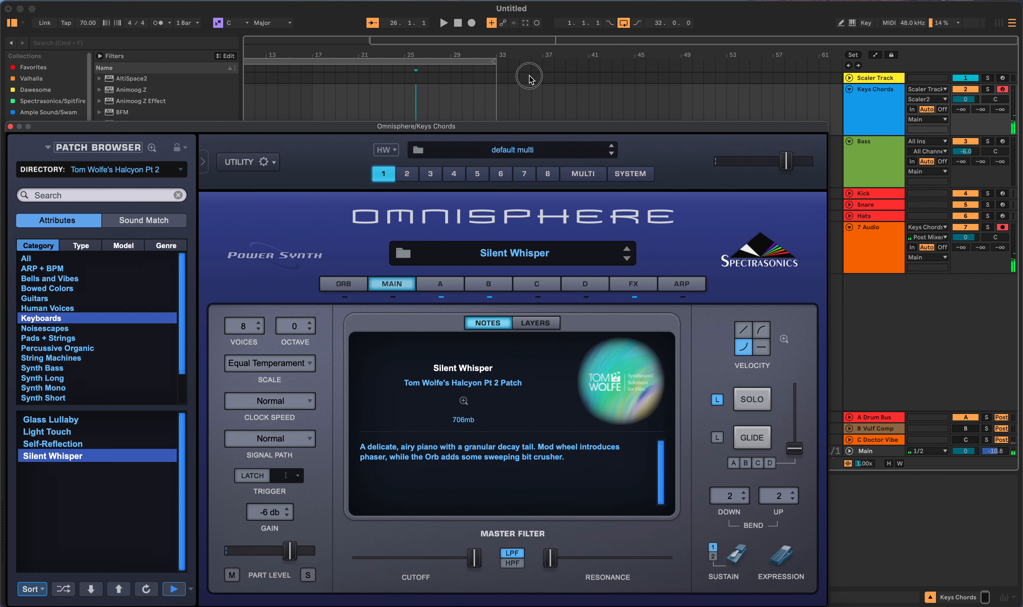
Load the Em or G (90sJazz) chord set from the PRISMS 4 Alpha Chord Suite into Scaler2 on the Scaler Track
{"action": "left_click", "coordinate": [530, 76]}
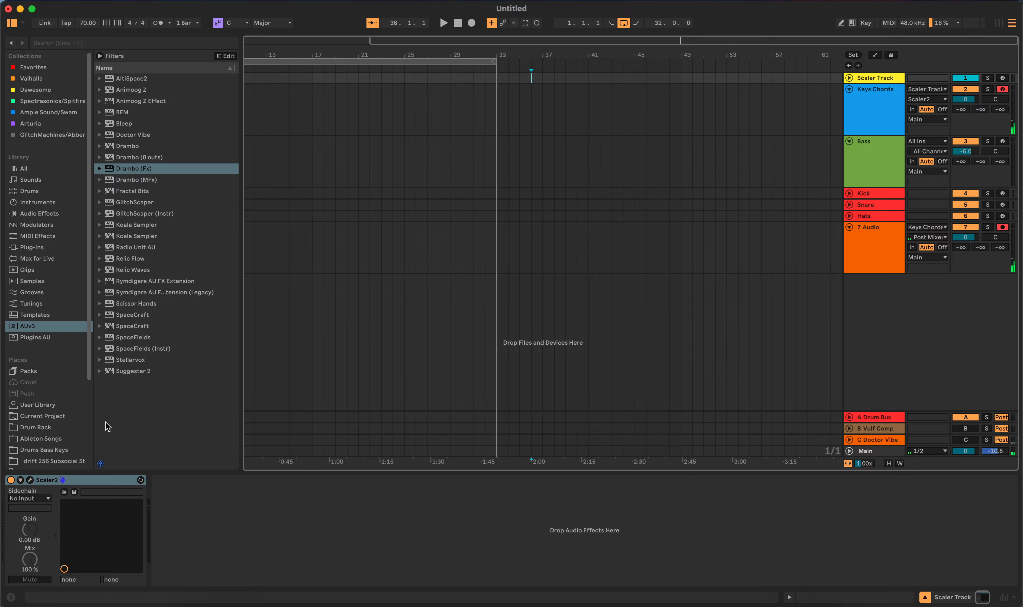
{"action": "left_click", "coordinate": [29, 480]}
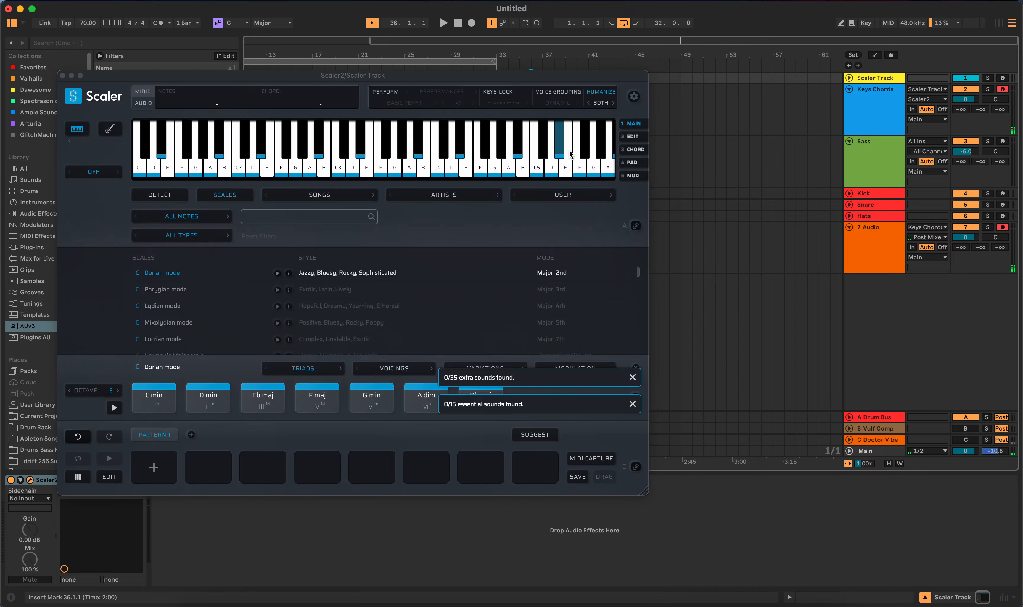
{"action": "left_click", "coordinate": [574, 195]}
{"action": "mouse_move", "coordinate": [601, 308]}
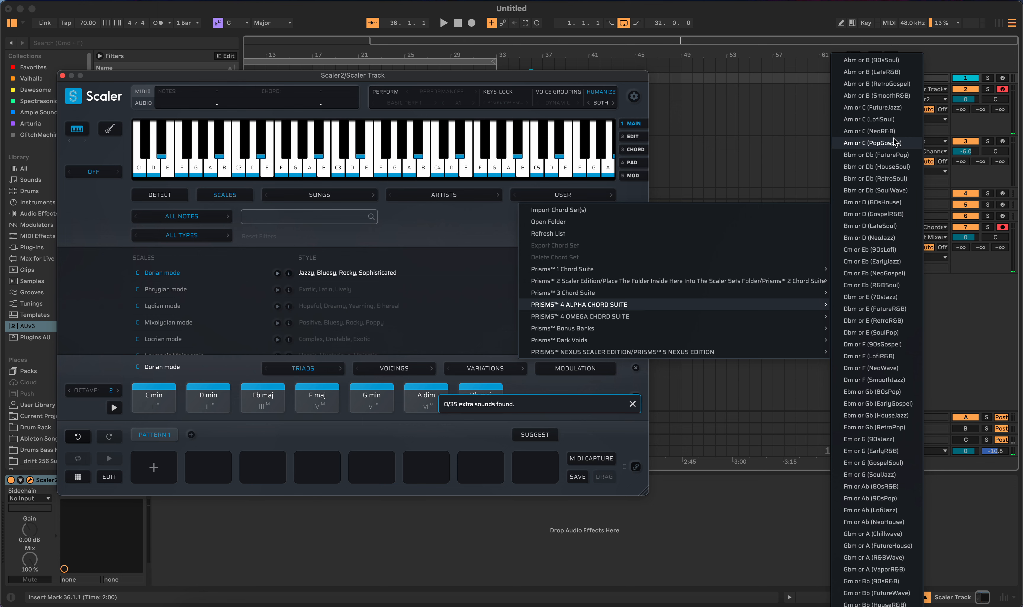
{"action": "left_click", "coordinate": [889, 440]}
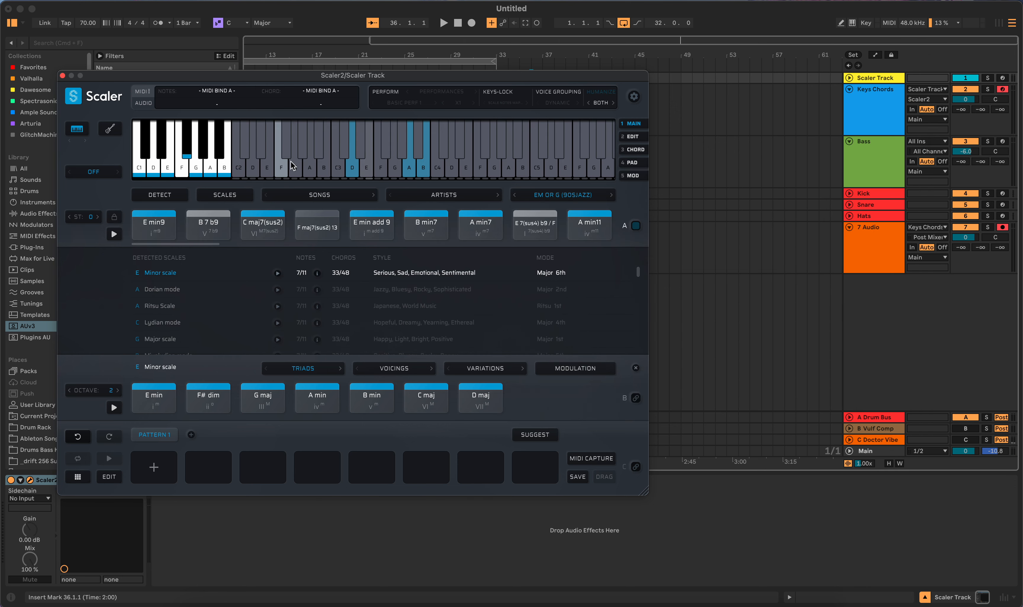
{"action": "left_click", "coordinate": [62, 75]}
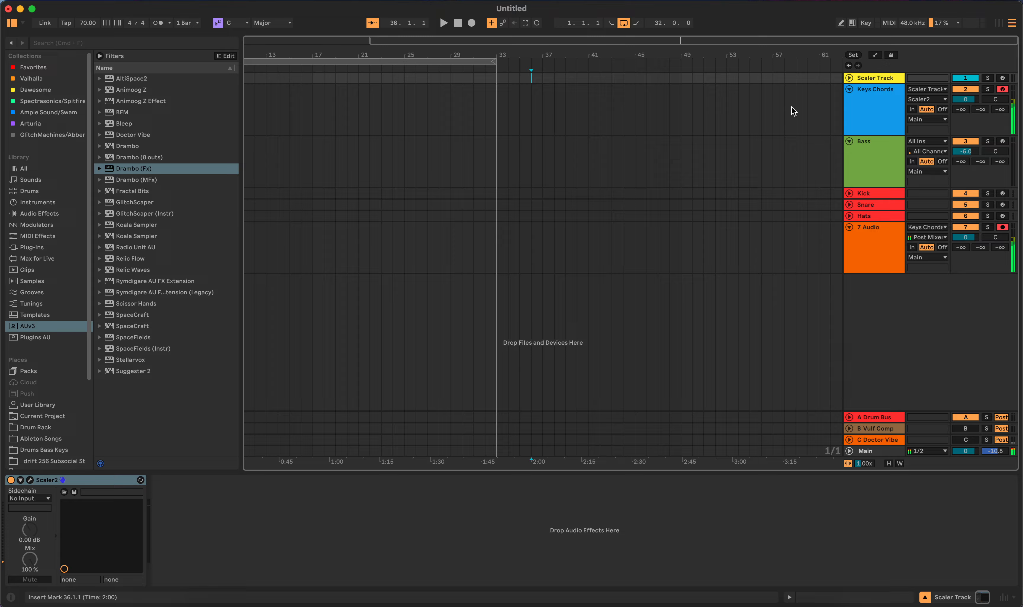
Load the D or Bm (R&B) user chord set from the Prisms 2 Chord Suite into Scaler2 and close its window
{"action": "left_click", "coordinate": [807, 78]}
{"action": "left_click", "coordinate": [30, 479]}
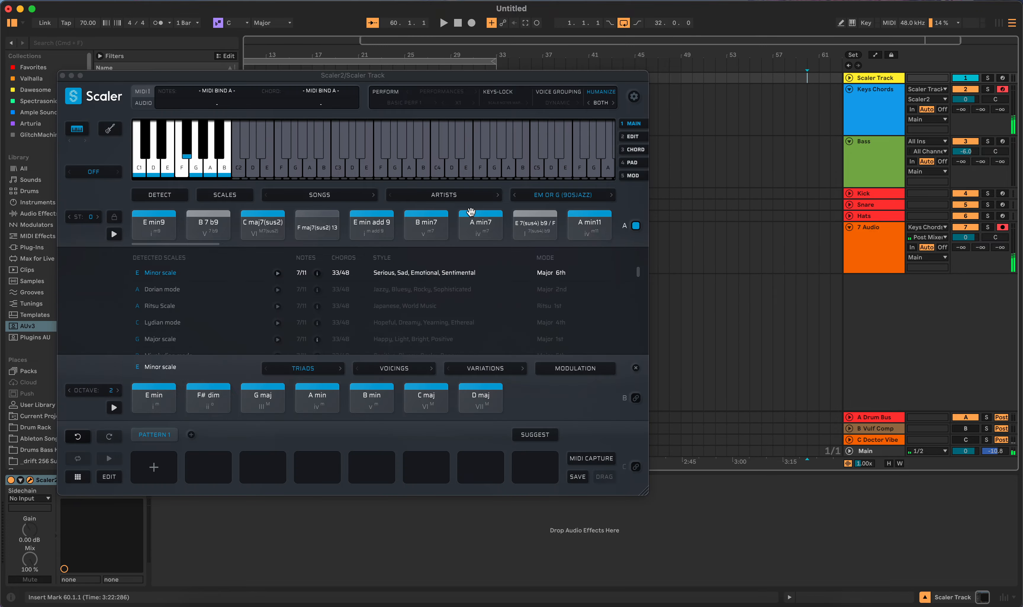
{"action": "left_click", "coordinate": [582, 202]}
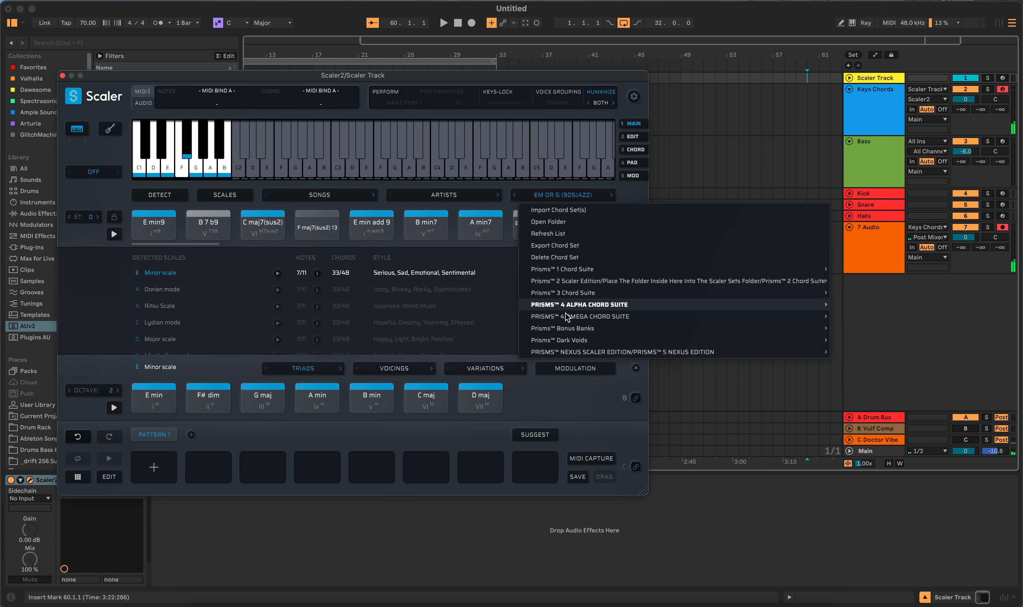
{"action": "mouse_move", "coordinate": [574, 282]}
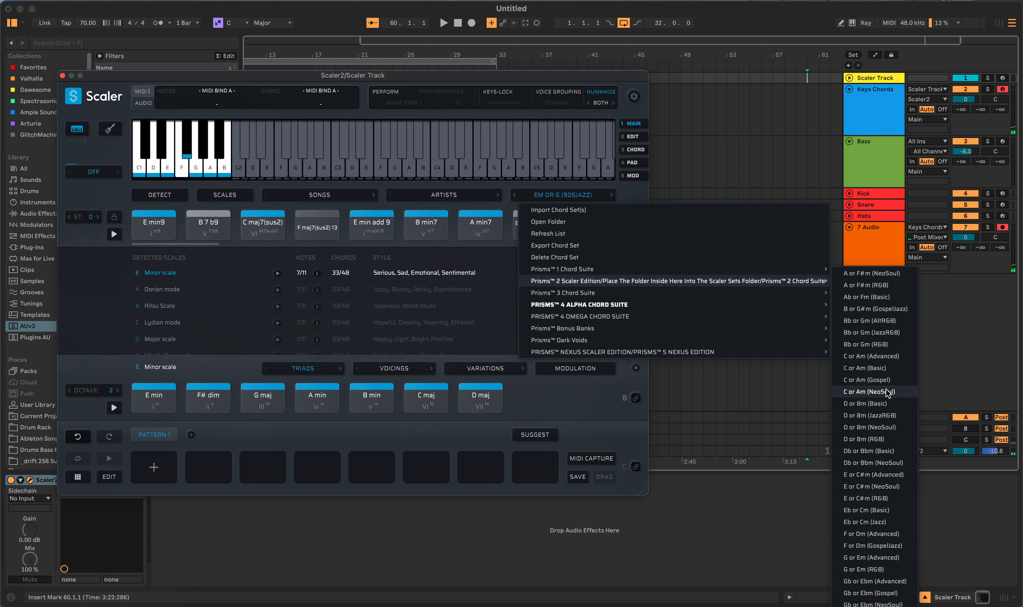
{"action": "left_click", "coordinate": [883, 439]}
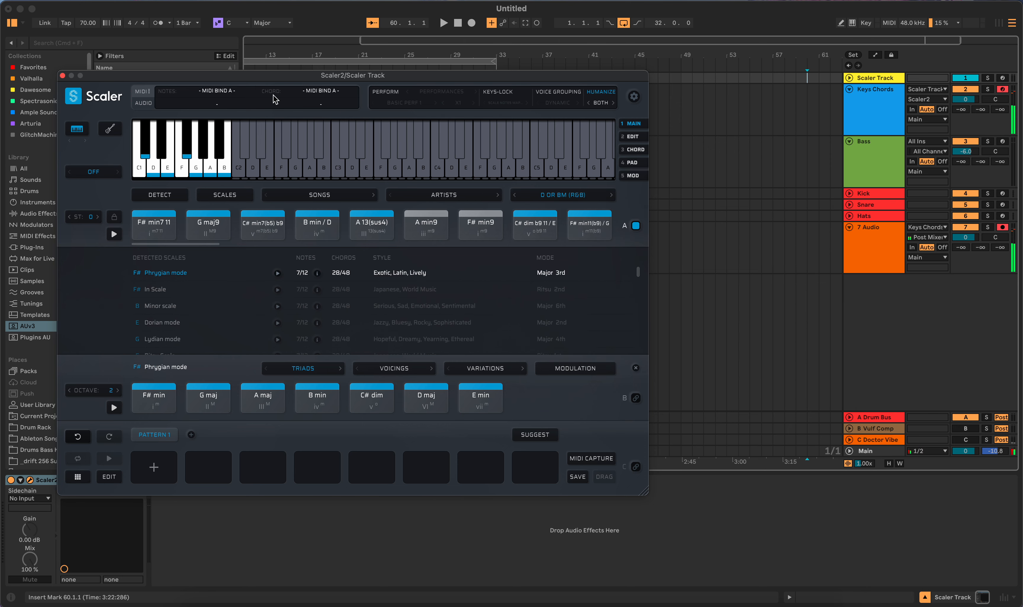
{"action": "left_click", "coordinate": [62, 75]}
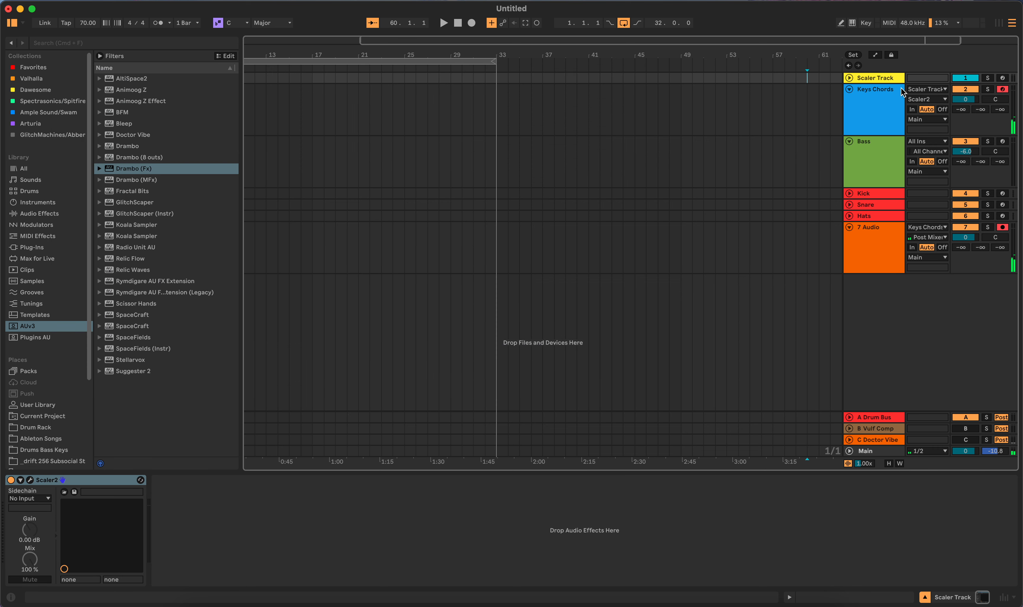
Review the loaded chord set in Scaler2 and the Keys Chords patch in Omnisphere, closing both windows
{"action": "left_click", "coordinate": [28, 482]}
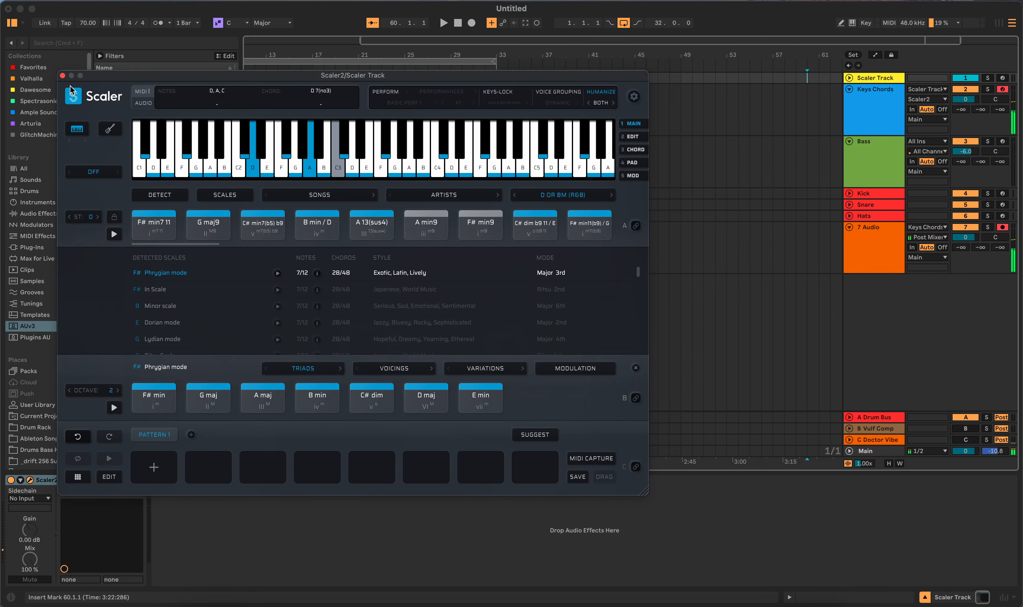
{"action": "left_click", "coordinate": [62, 75]}
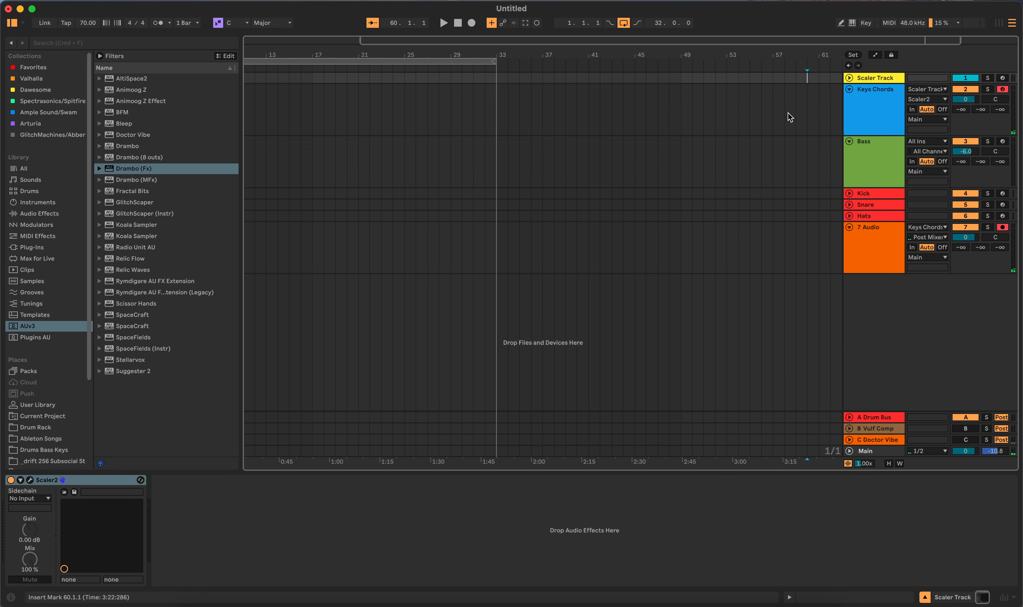
{"action": "left_click", "coordinate": [416, 120]}
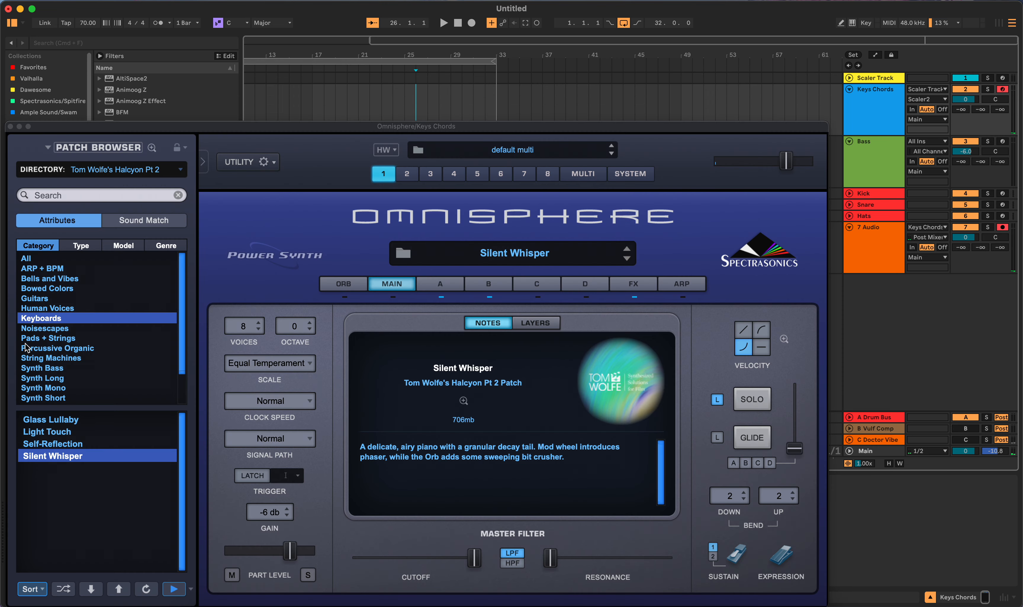
{"action": "left_click_drag", "start_coordinate": [288, 139], "coordinate": [352, 95]}
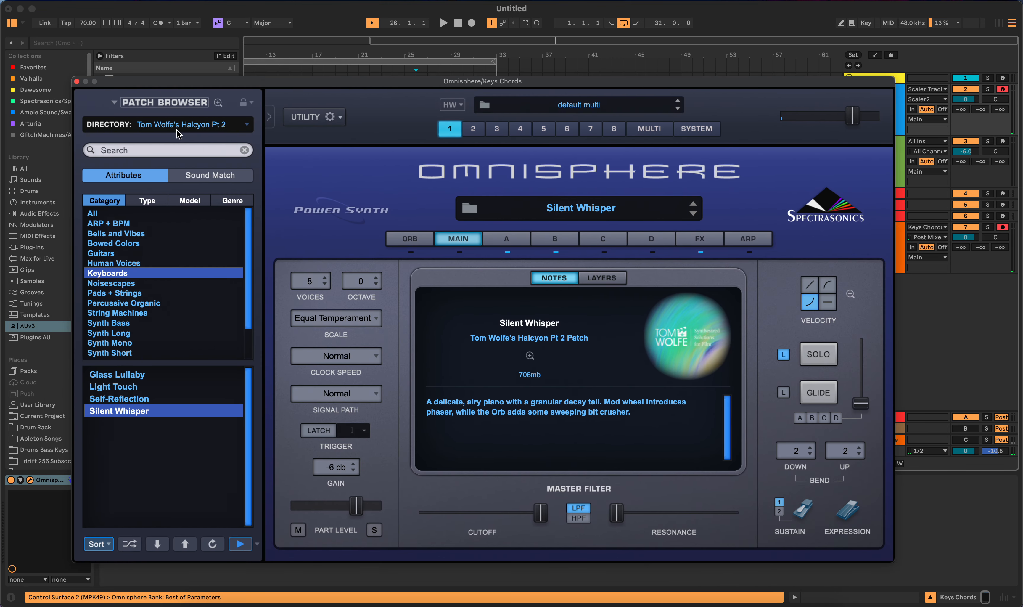
{"action": "left_click", "coordinate": [68, 83]}
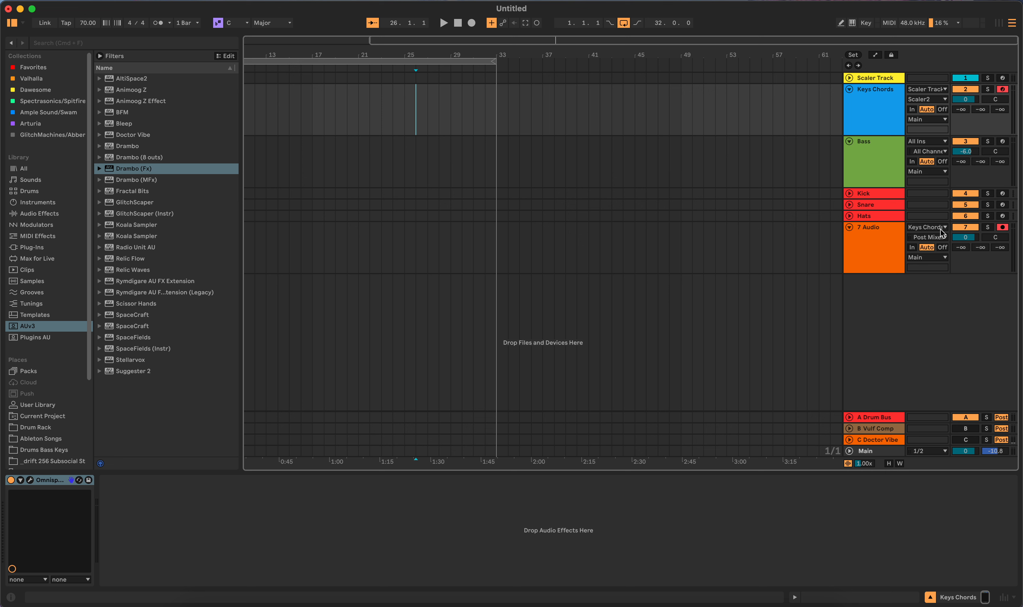
With the 7 Audio input tapped at Post Mixer, set Keys Chords monitoring to In and disarm that track
{"action": "left_click", "coordinate": [941, 238]}
{"action": "left_click", "coordinate": [933, 279]}
{"action": "left_click", "coordinate": [910, 111]}
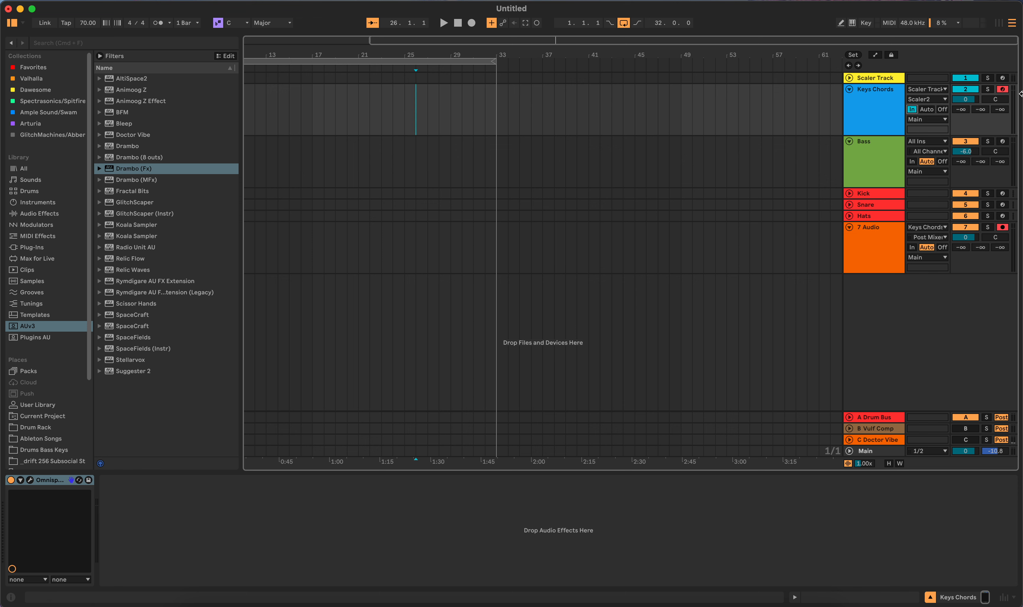
{"action": "left_click", "coordinate": [1002, 89]}
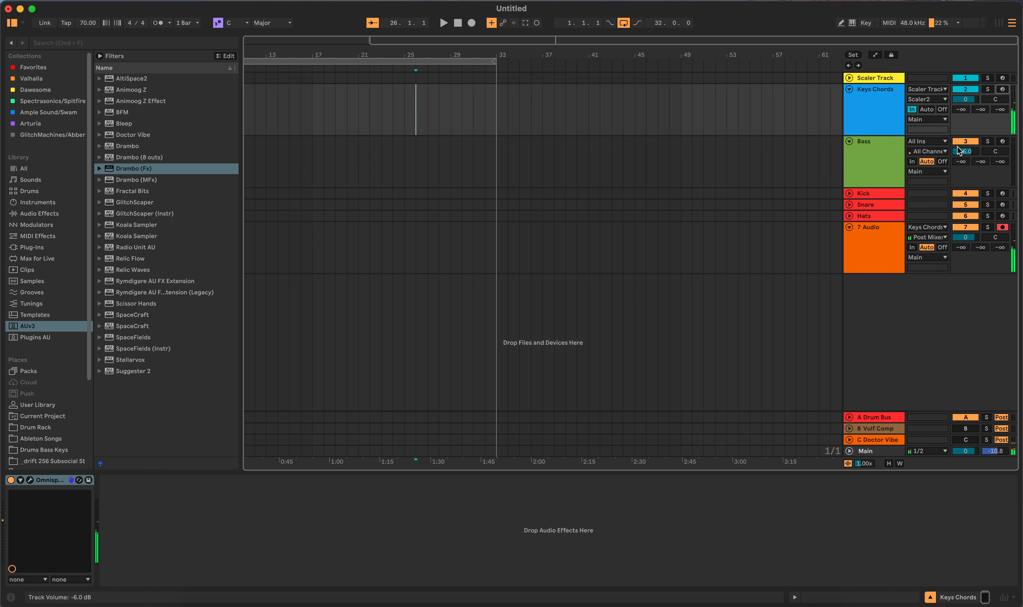
Open Drambo on the 7 Audio track and browse its library's Misc / Utility and Generator modules, including the sampler section
{"action": "left_click", "coordinate": [801, 241]}
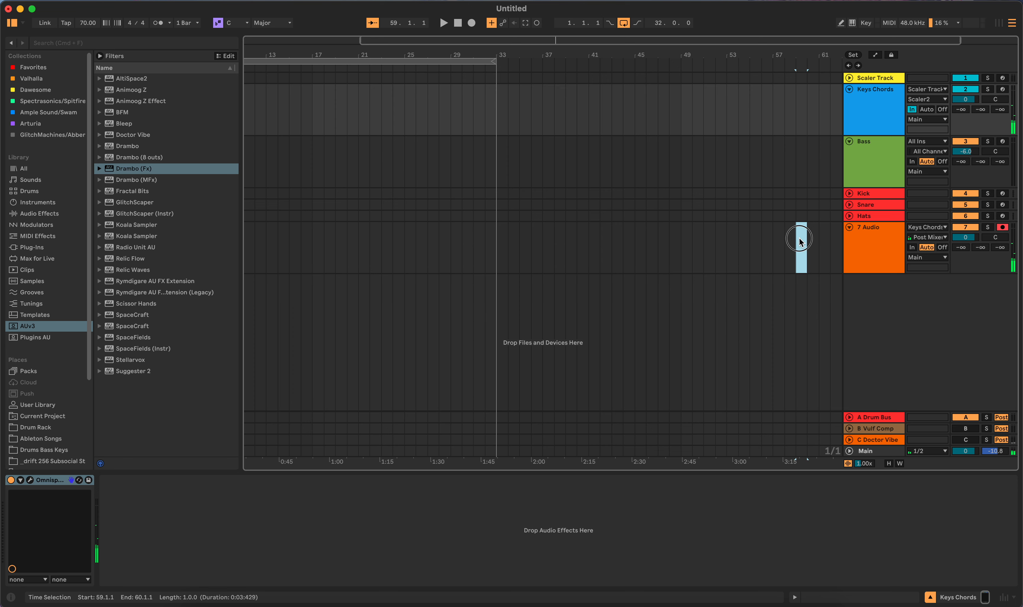
{"action": "left_click", "coordinate": [29, 480]}
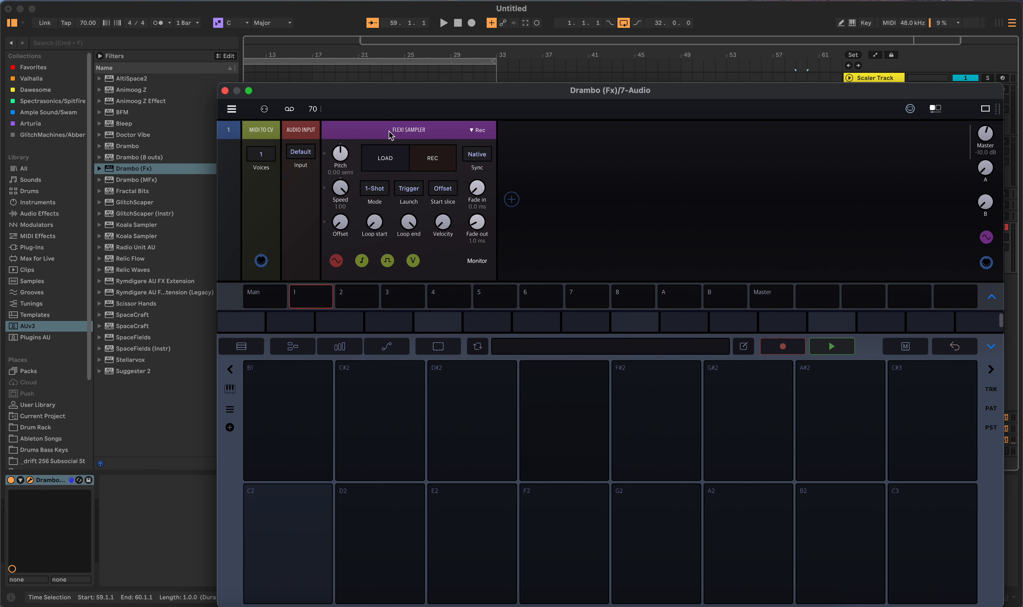
{"action": "left_click", "coordinate": [512, 200]}
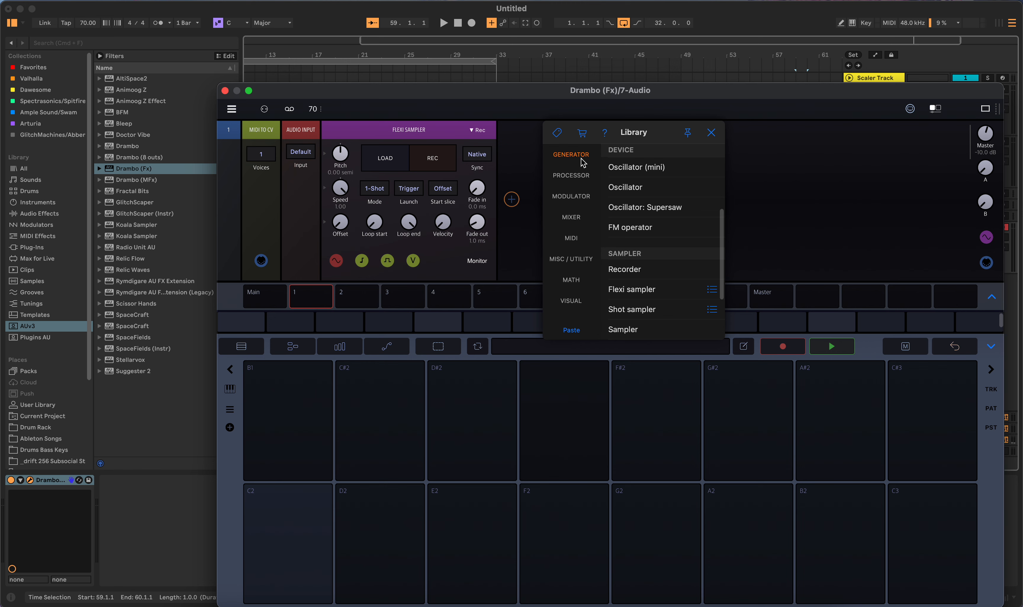
{"action": "left_click", "coordinate": [580, 261]}
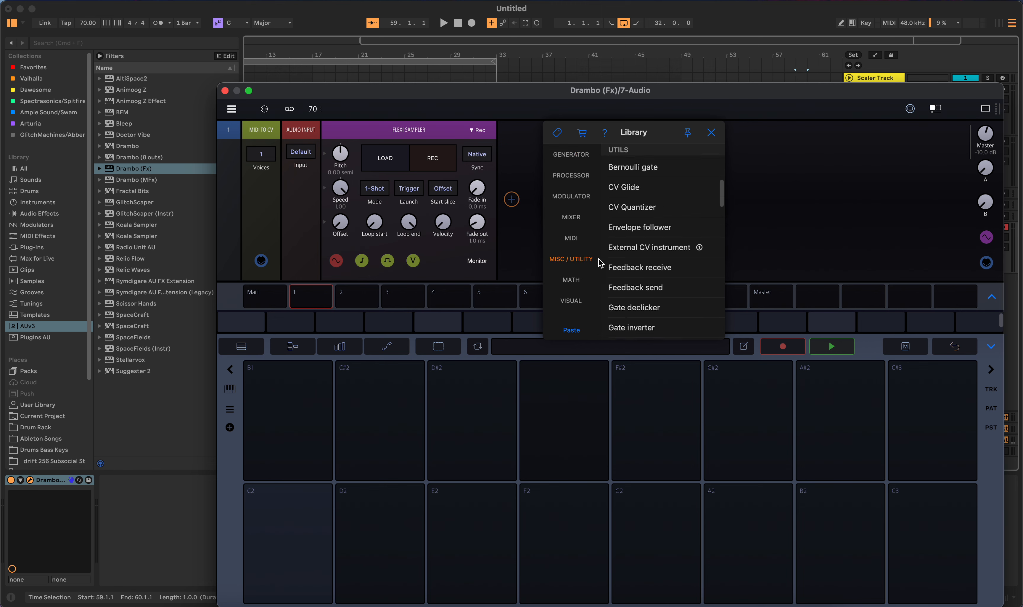
{"action": "scroll", "coordinate": [653, 274], "scroll_direction": "down", "scroll_amount": 1}
{"action": "scroll", "coordinate": [654, 273], "scroll_direction": "up", "scroll_amount": 5}
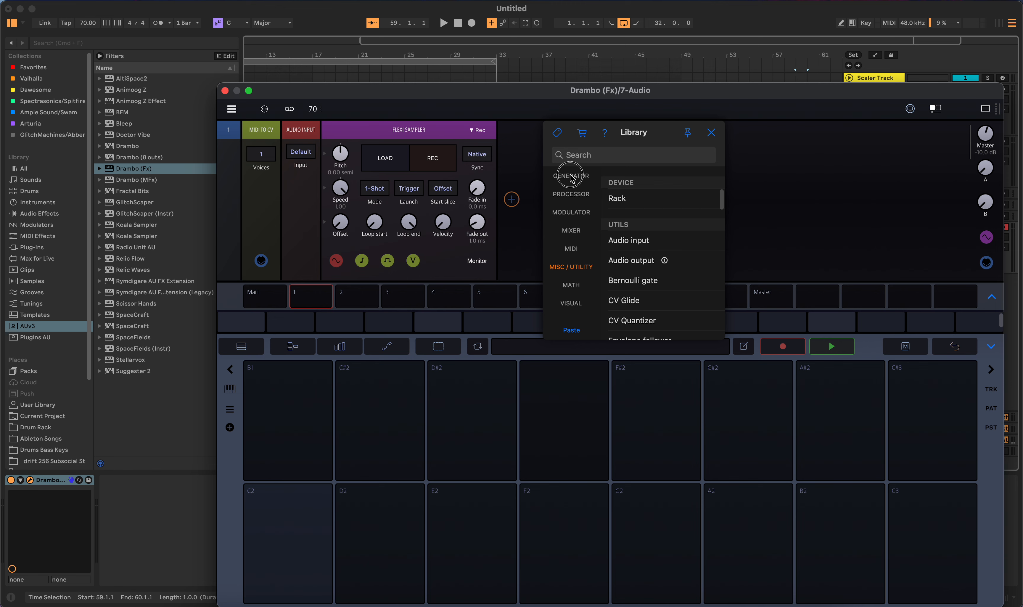
{"action": "left_click", "coordinate": [576, 181]}
{"action": "scroll", "coordinate": [643, 305], "scroll_direction": "down", "scroll_amount": 3}
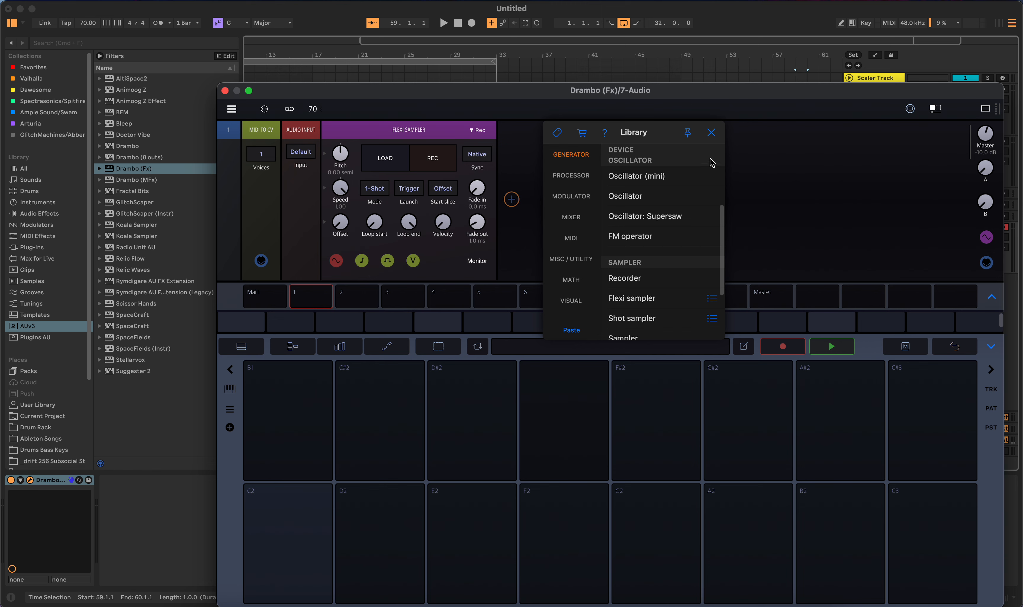
{"action": "left_click", "coordinate": [710, 134]}
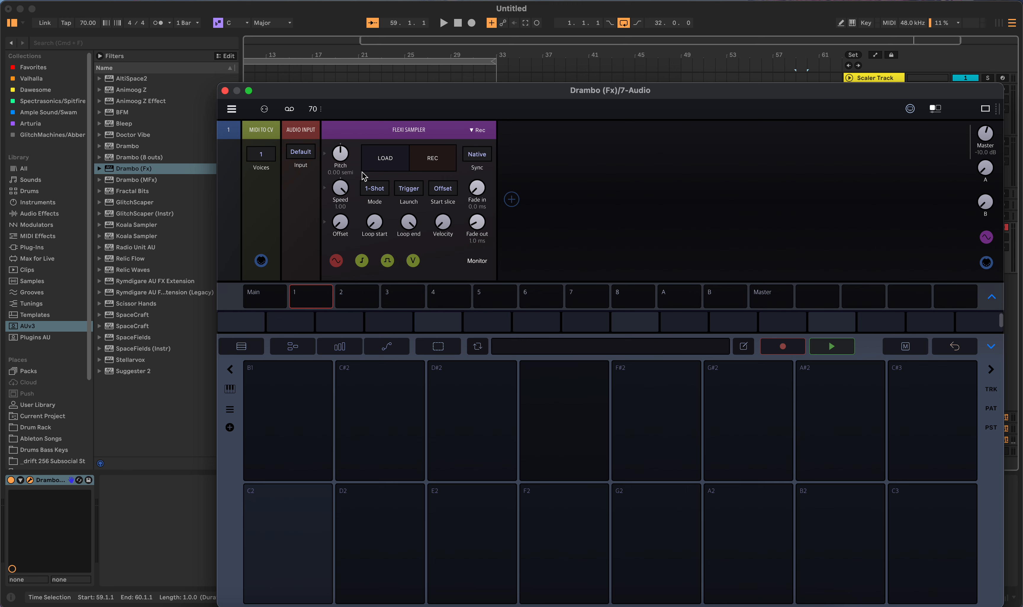
Record the incoming chords into the Flexi Sampler with recording sync set to Treshold, and open the recording in the waveform editor
{"action": "left_click", "coordinate": [472, 133]}
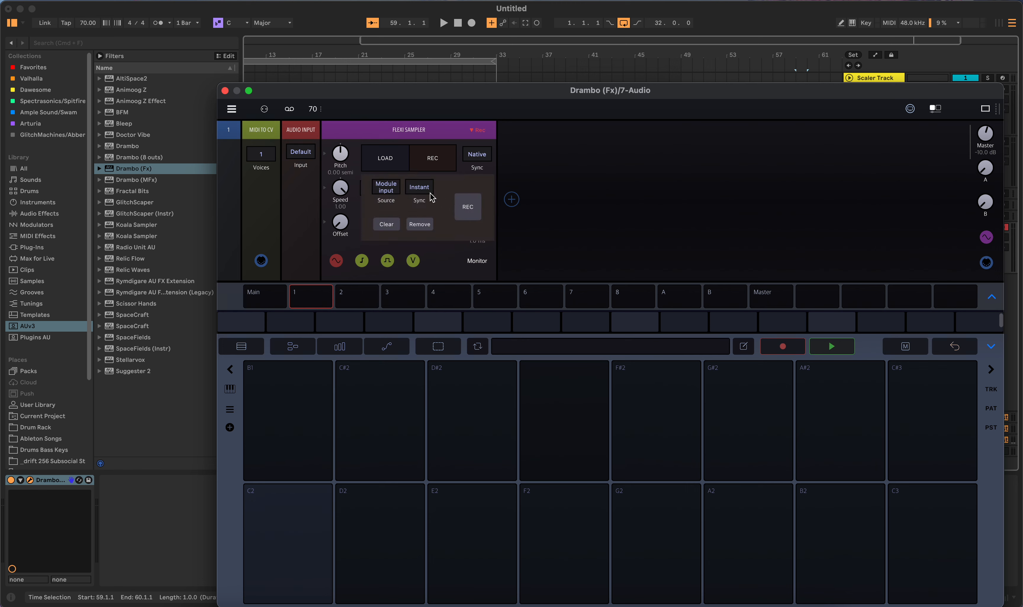
{"action": "left_click", "coordinate": [417, 190]}
{"action": "left_click", "coordinate": [420, 189]}
{"action": "left_click", "coordinate": [475, 215]}
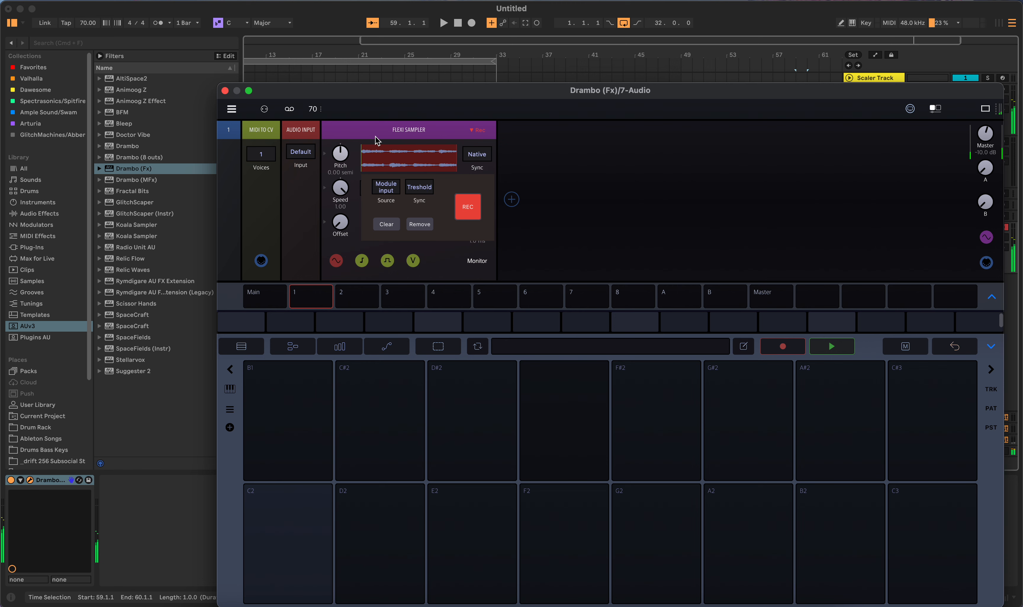
{"action": "left_click", "coordinate": [459, 205]}
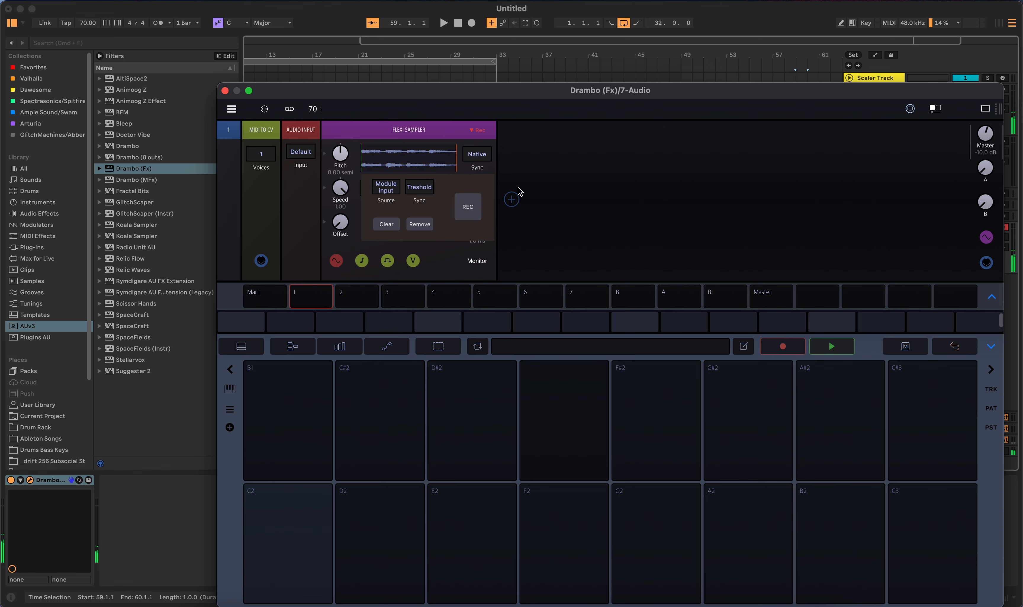
{"action": "left_click", "coordinate": [397, 158]}
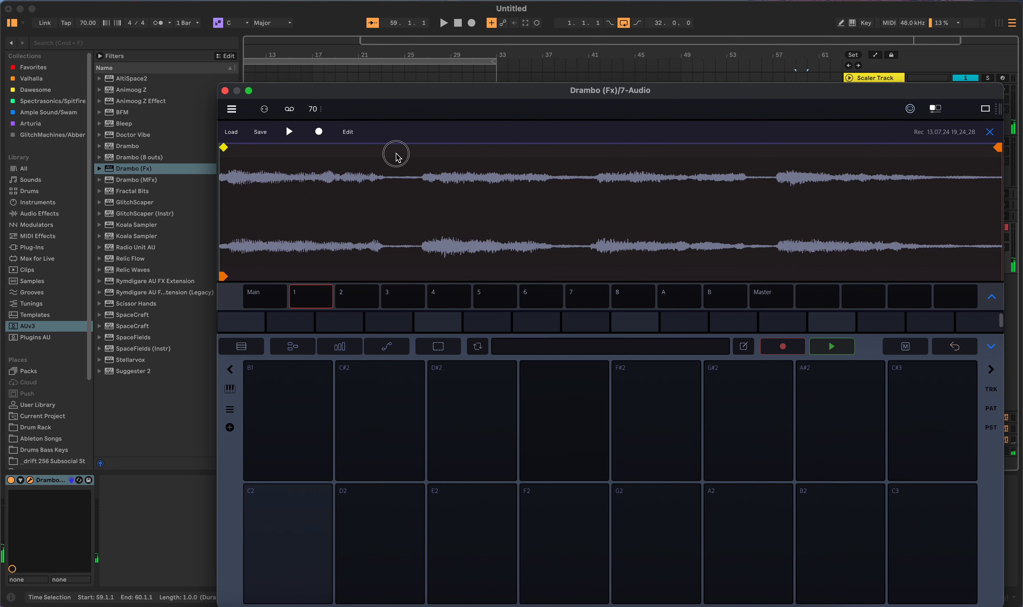
Place slice markers by hand at the starts of the second, third and fourth chords in the recording
{"action": "left_click", "coordinate": [420, 151]}
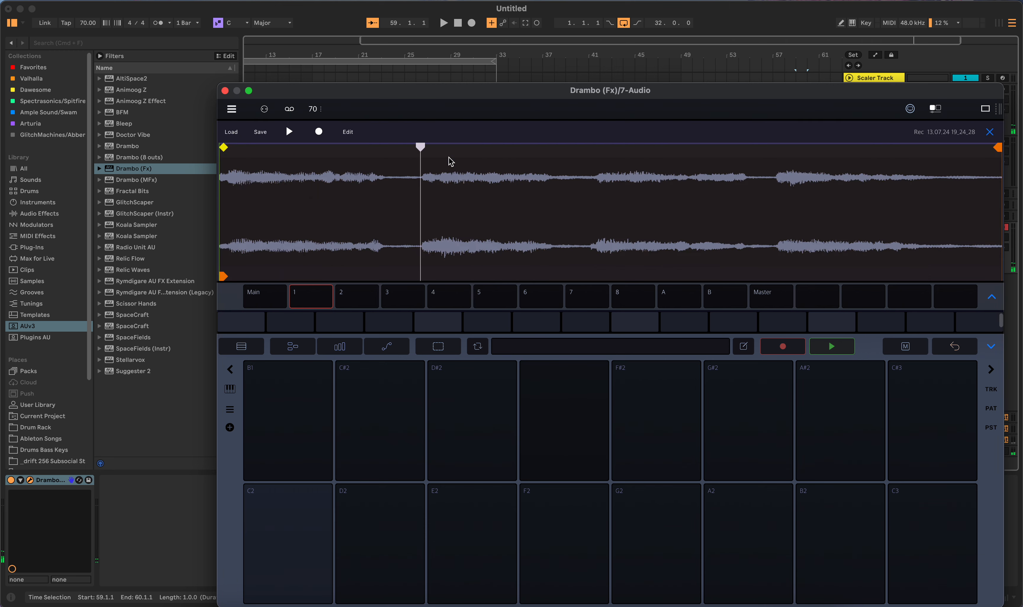
{"action": "left_click", "coordinate": [596, 150]}
{"action": "left_click", "coordinate": [596, 150]}
{"action": "left_click", "coordinate": [774, 153]}
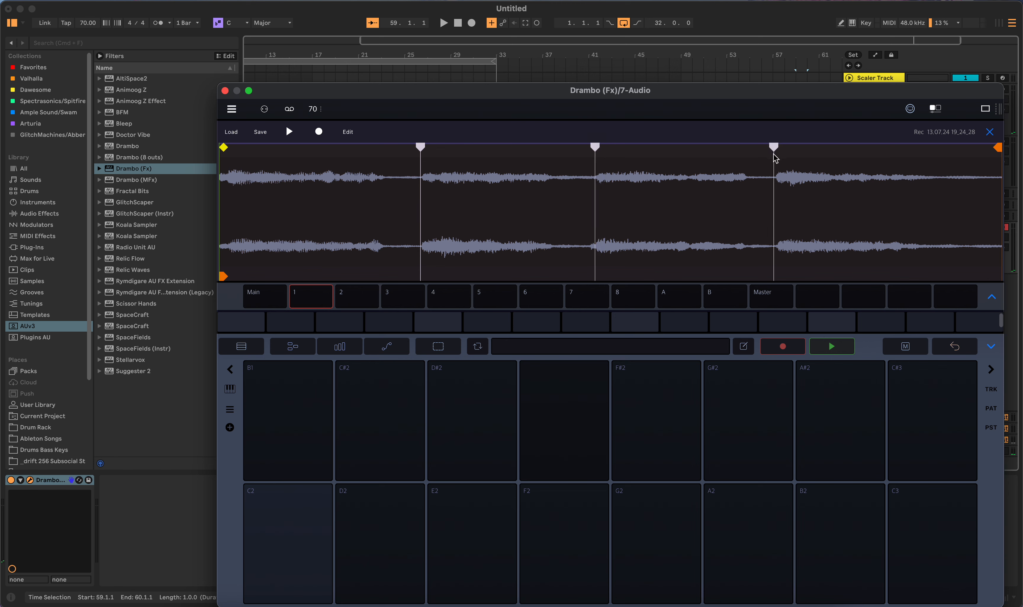
Remove the three manually placed slice markers from the waveform
{"action": "left_click", "coordinate": [773, 151]}
{"action": "left_click", "coordinate": [596, 148]}
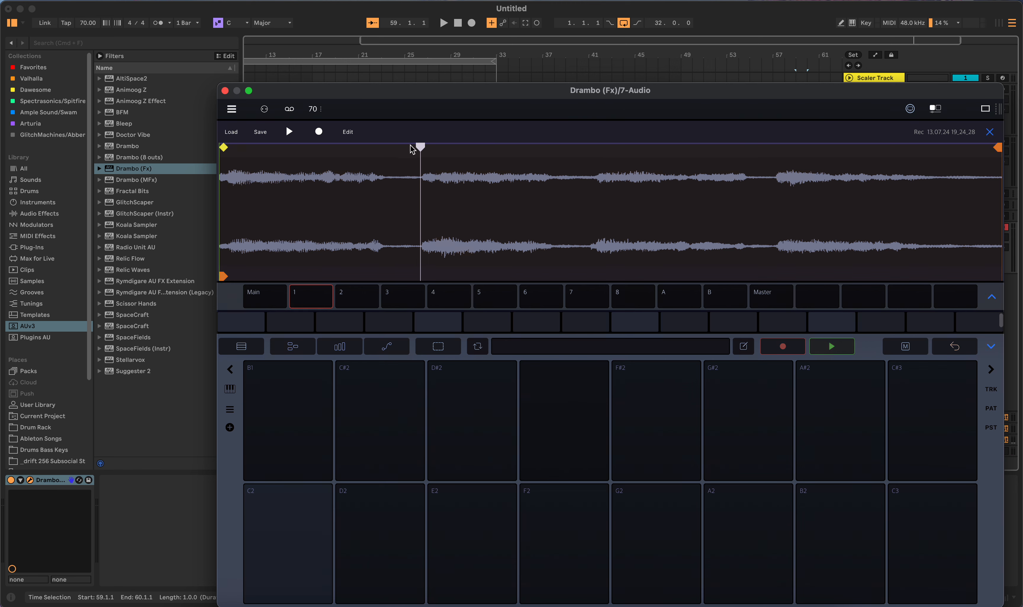
{"action": "left_click", "coordinate": [420, 149]}
Slice the recording automatically with Detect transients
{"action": "left_click", "coordinate": [350, 132]}
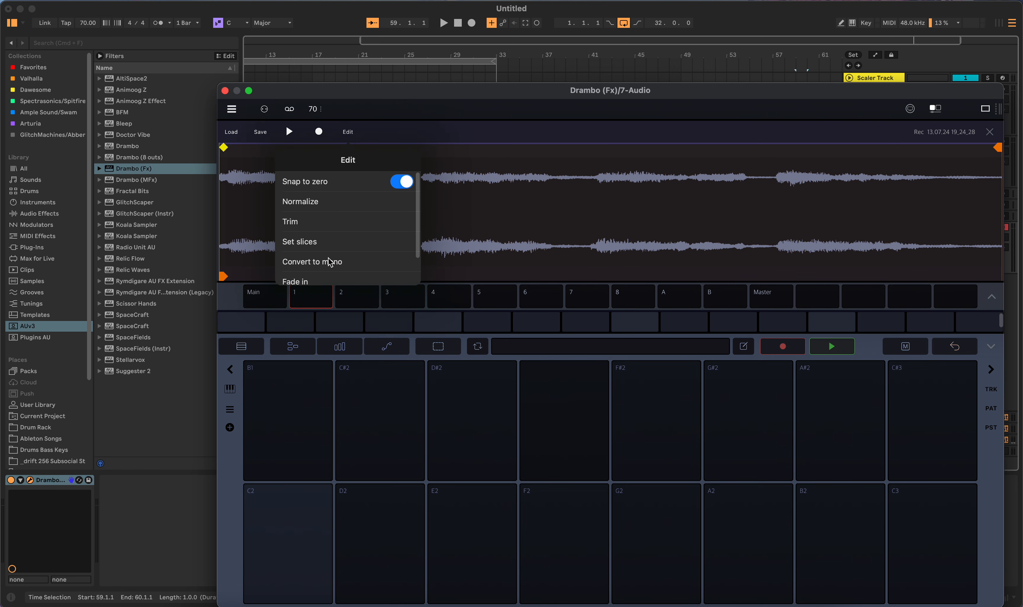
{"action": "left_click", "coordinate": [320, 244]}
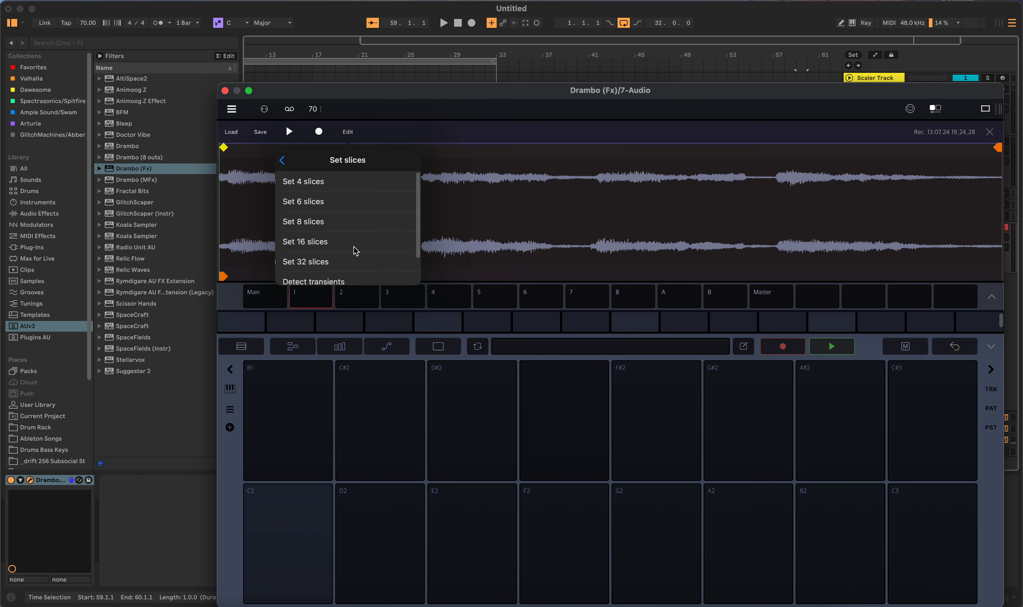
{"action": "scroll", "coordinate": [353, 259], "scroll_direction": "down", "scroll_amount": 2}
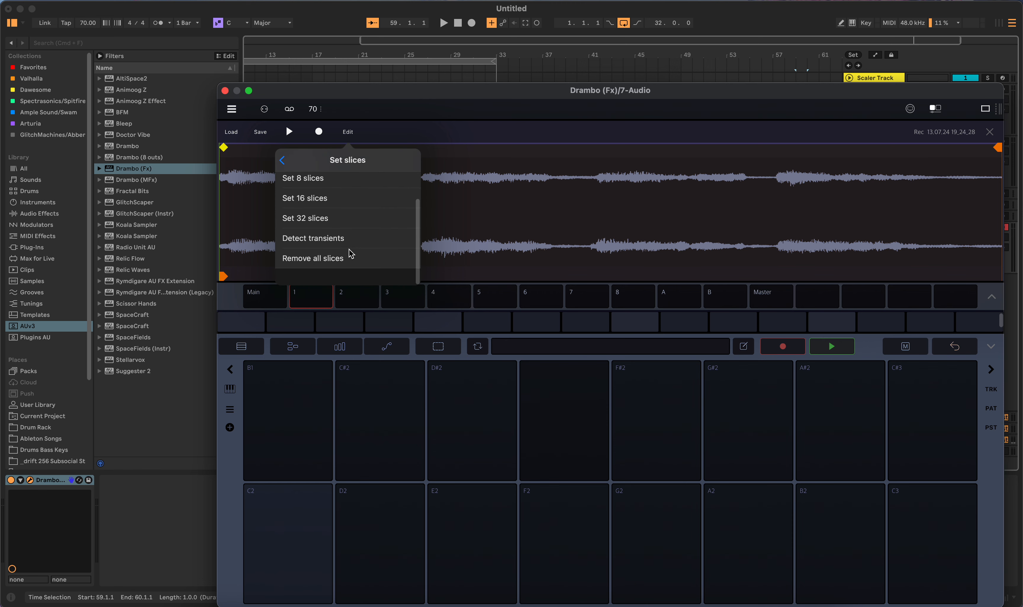
{"action": "left_click", "coordinate": [319, 243]}
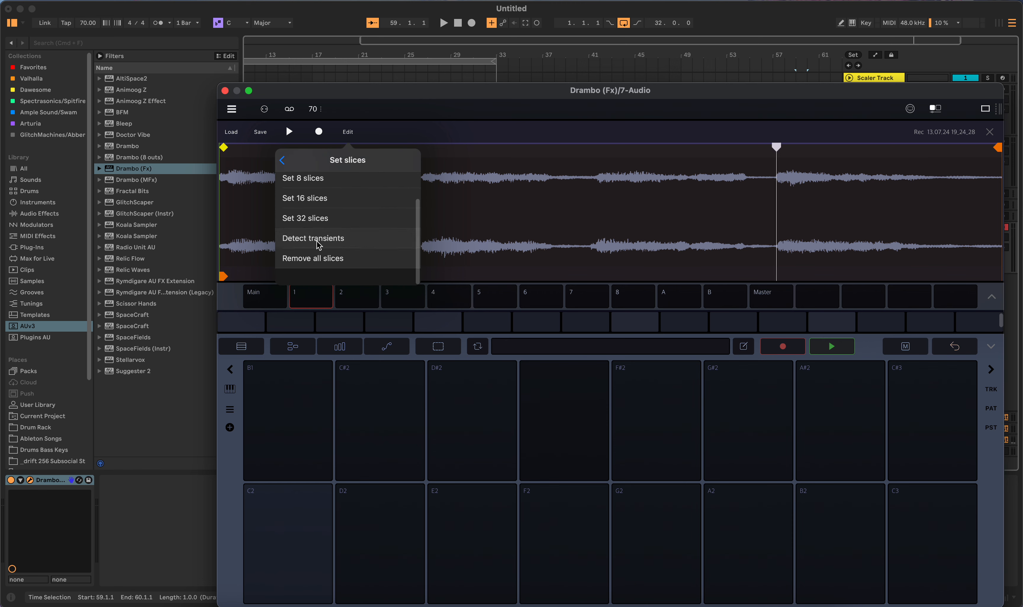
{"action": "left_click", "coordinate": [548, 213]}
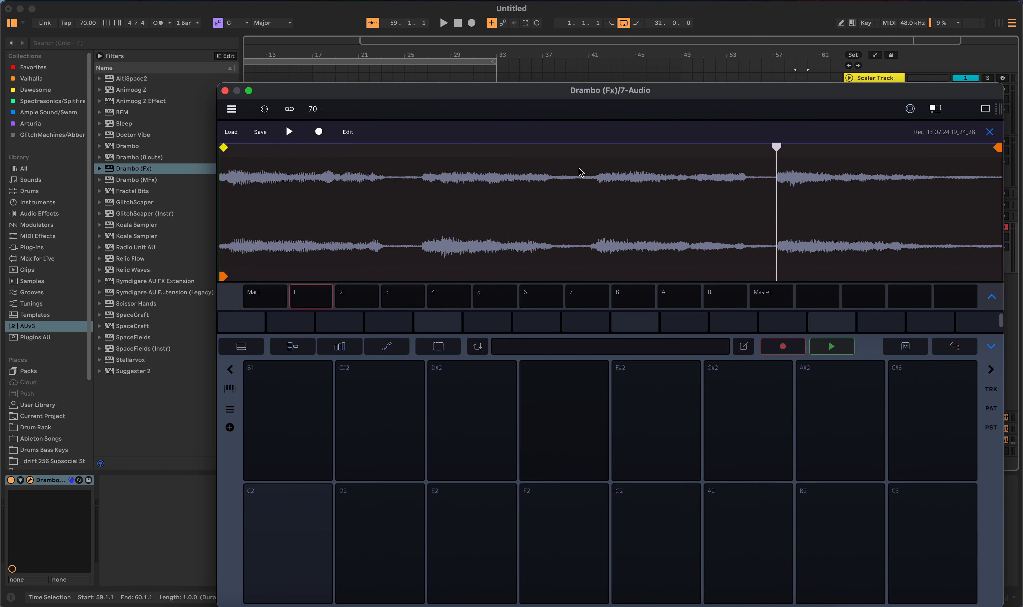
Add slice markers at the starts of the third and second chords, and close the waveform editor
{"action": "left_click", "coordinate": [598, 149]}
{"action": "left_click", "coordinate": [421, 151]}
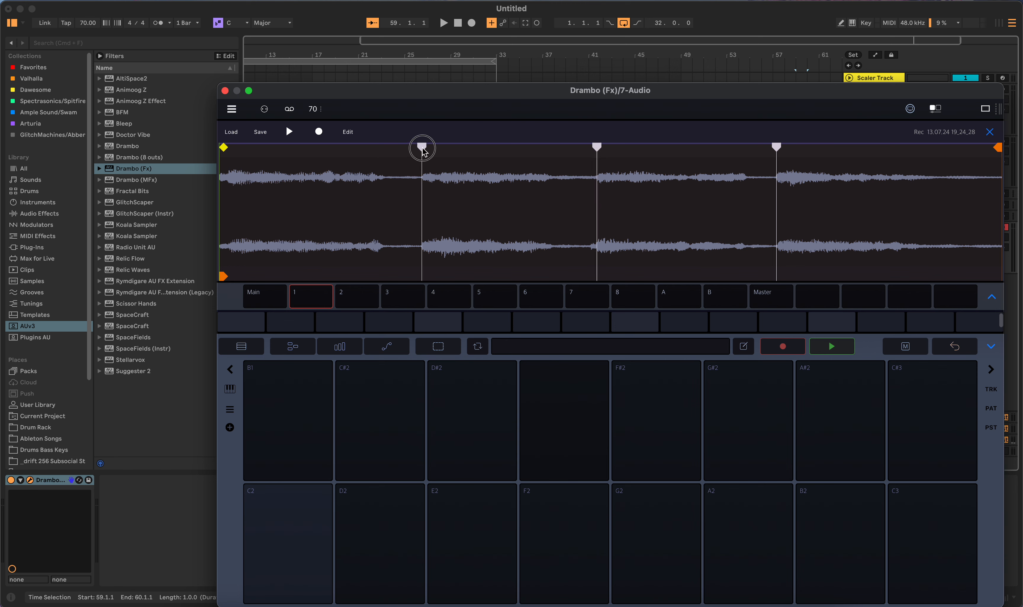
{"action": "left_click", "coordinate": [422, 149]}
{"action": "left_click", "coordinate": [420, 152]}
{"action": "left_click_drag", "start_coordinate": [421, 151], "coordinate": [423, 151]}
{"action": "left_click", "coordinate": [990, 132]}
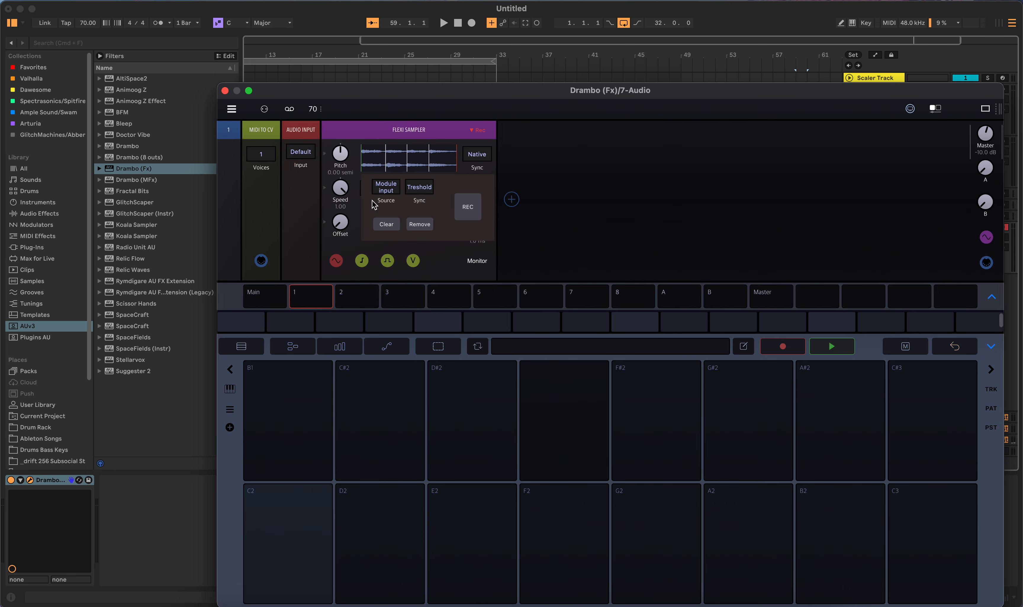
Hide the Flexi Sampler's recording options and set Start slice to Note and Mode to 1-Slice
{"action": "left_click", "coordinate": [480, 132]}
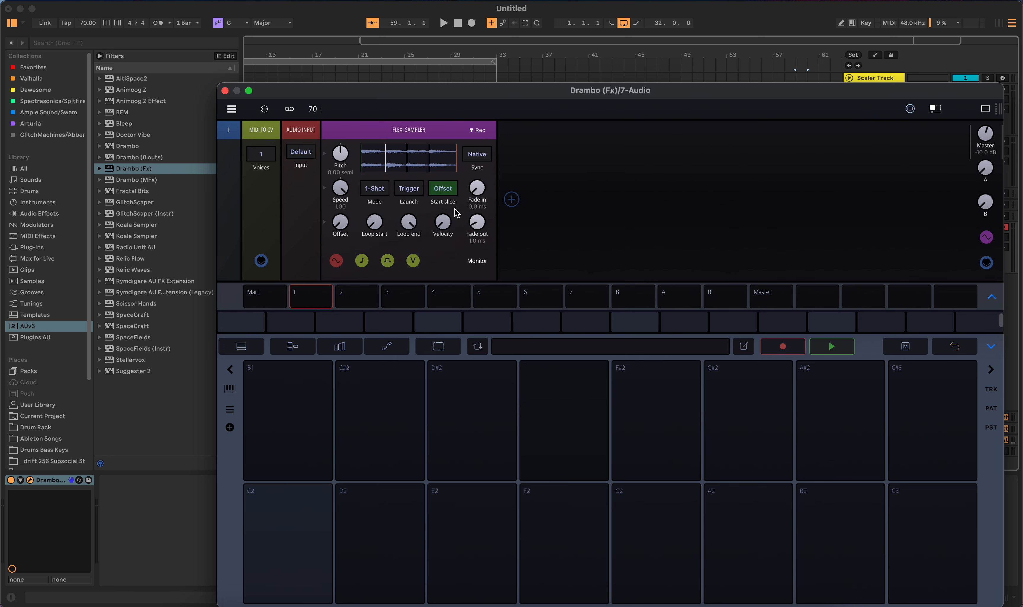
{"action": "left_click", "coordinate": [441, 190]}
{"action": "left_click", "coordinate": [489, 206]}
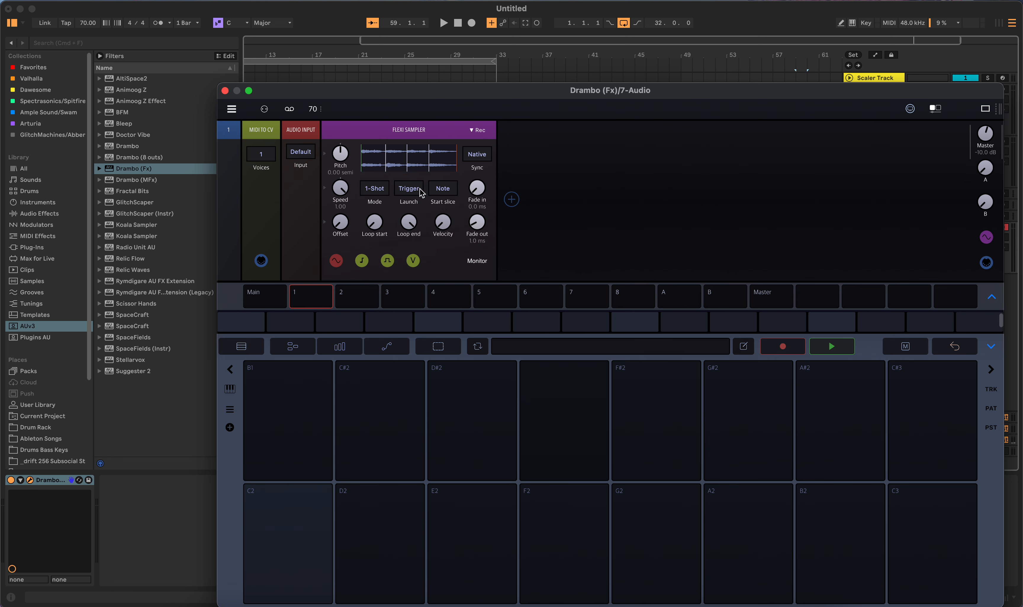
{"action": "left_click", "coordinate": [377, 194]}
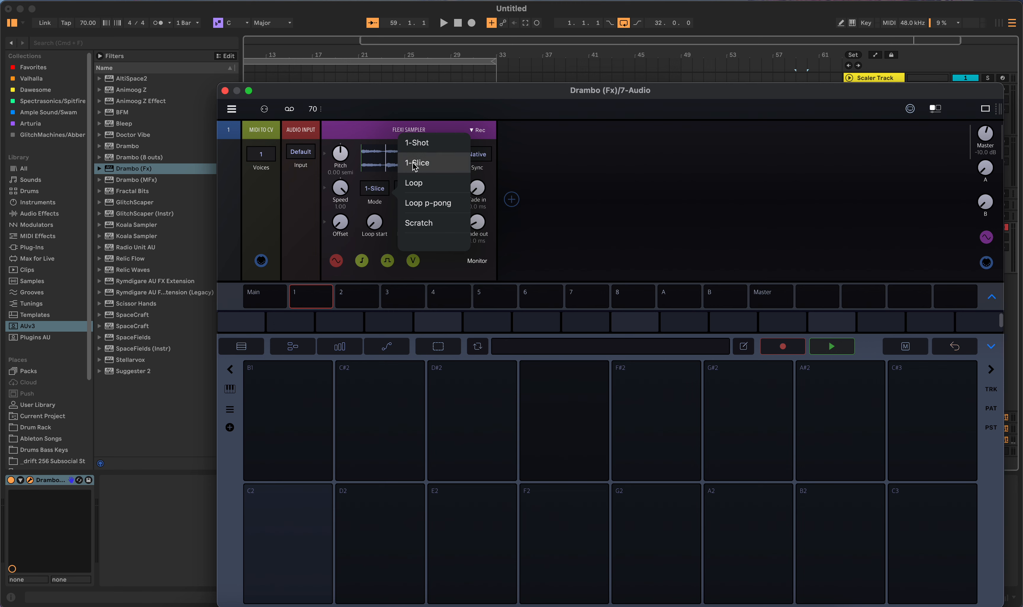
{"action": "left_click", "coordinate": [415, 165]}
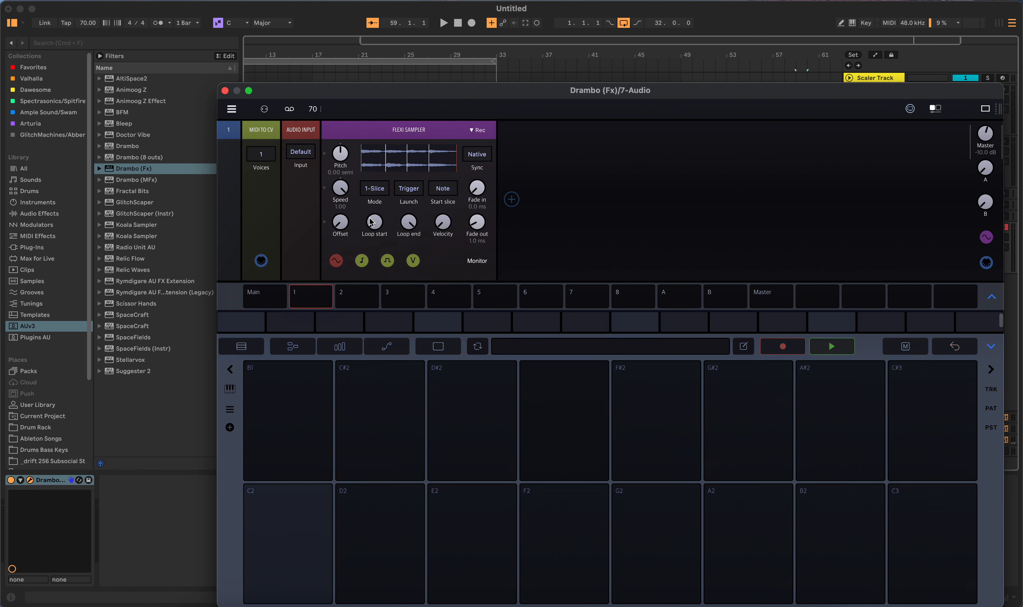
Audition the recording's four slices on the pads C2, C#2, D2 and D#2
{"action": "left_click", "coordinate": [290, 548]}
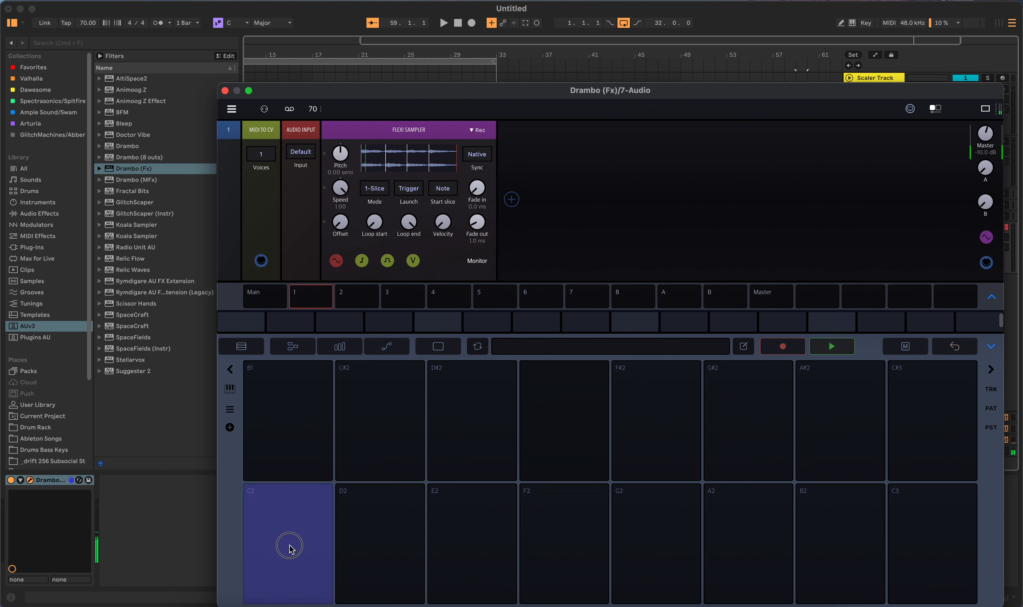
{"action": "left_click", "coordinate": [354, 434]}
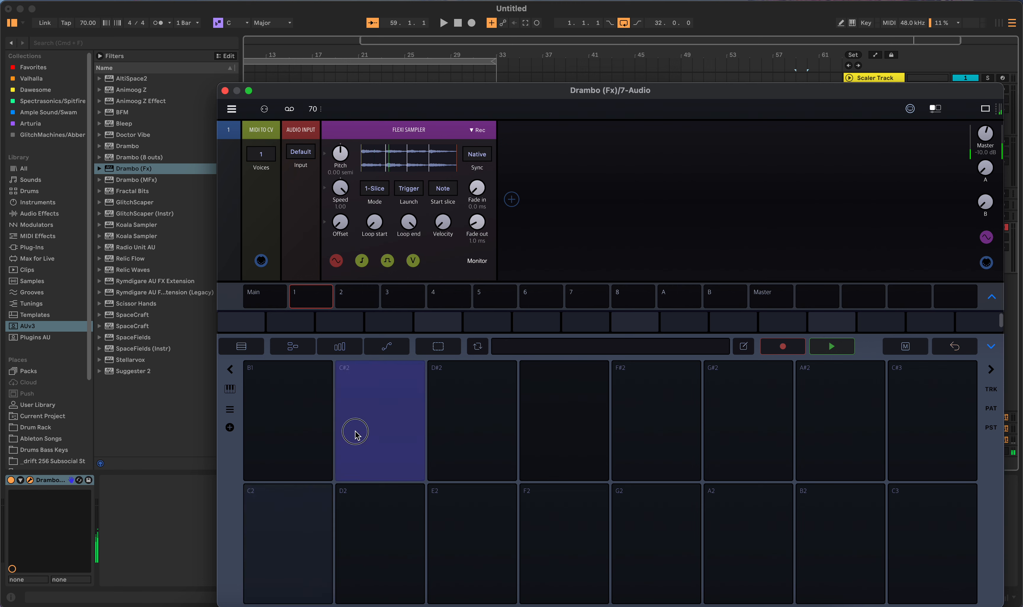
{"action": "left_click", "coordinate": [370, 548]}
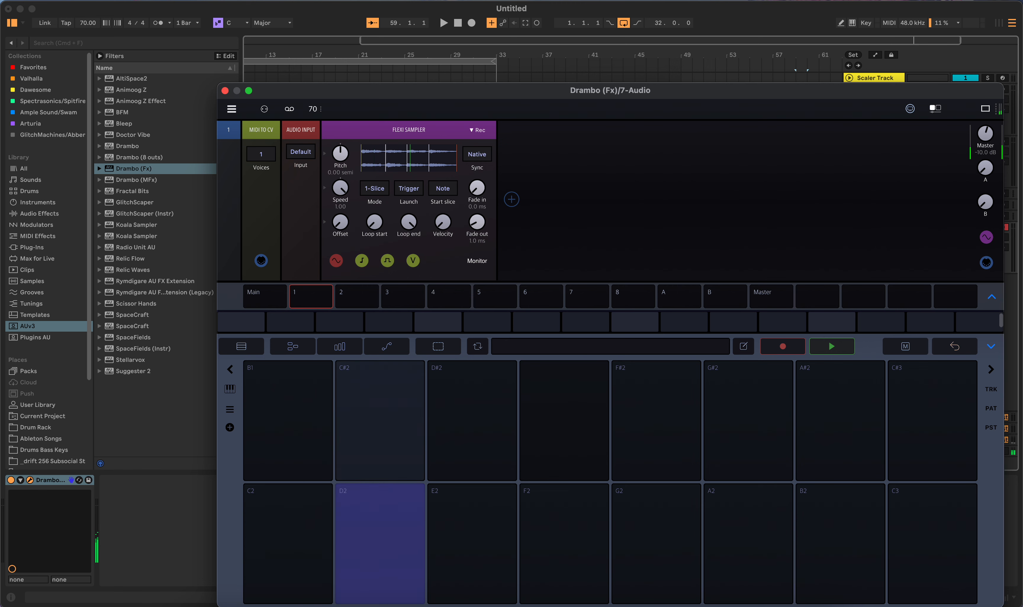
{"action": "left_click", "coordinate": [457, 431]}
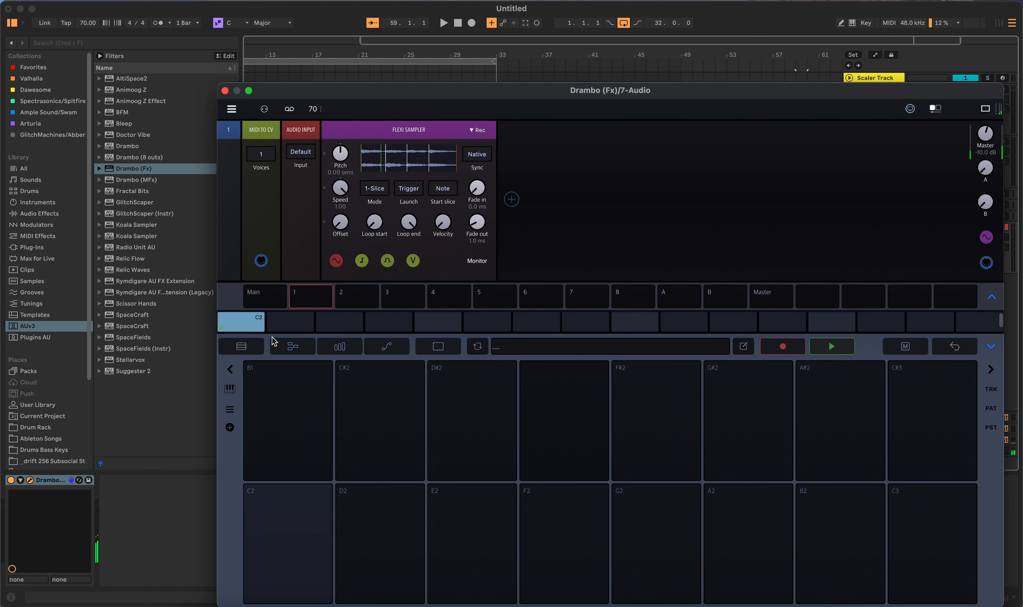
In the one-bar pattern, lengthen C2 over steps 1 to 4 and place D2 over steps 5 to 8
{"action": "left_click", "coordinate": [292, 325]}
{"action": "left_click_drag", "start_coordinate": [292, 325], "coordinate": [576, 330]}
{"action": "left_click", "coordinate": [371, 448]}
{"action": "left_click", "coordinate": [386, 525]}
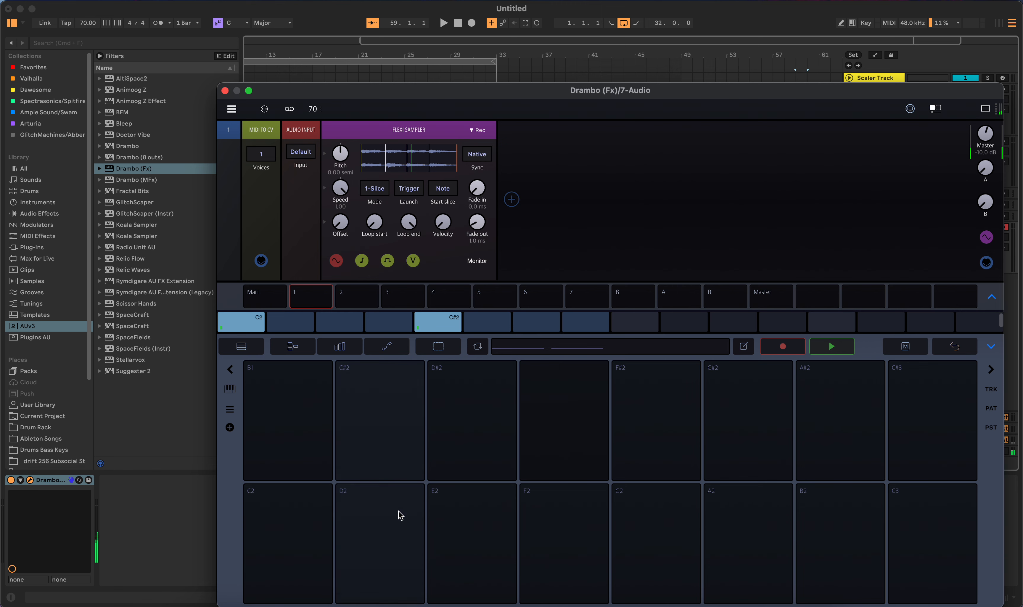
{"action": "left_click", "coordinate": [444, 345]}
{"action": "left_click_drag", "start_coordinate": [441, 322], "coordinate": [582, 332]}
Place C#2 over steps 9 to 12 and E2 over steps 13 to 16, and briefly play the pattern from Ableton
{"action": "left_click", "coordinate": [357, 436]}
{"action": "left_click_drag", "start_coordinate": [638, 326], "coordinate": [836, 326]}
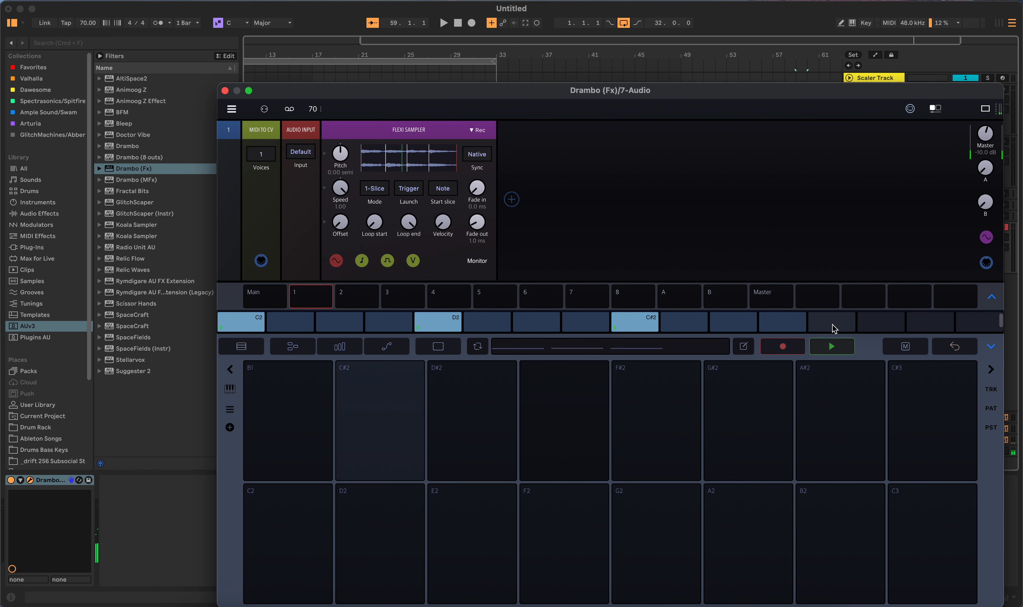
{"action": "left_click", "coordinate": [451, 520]}
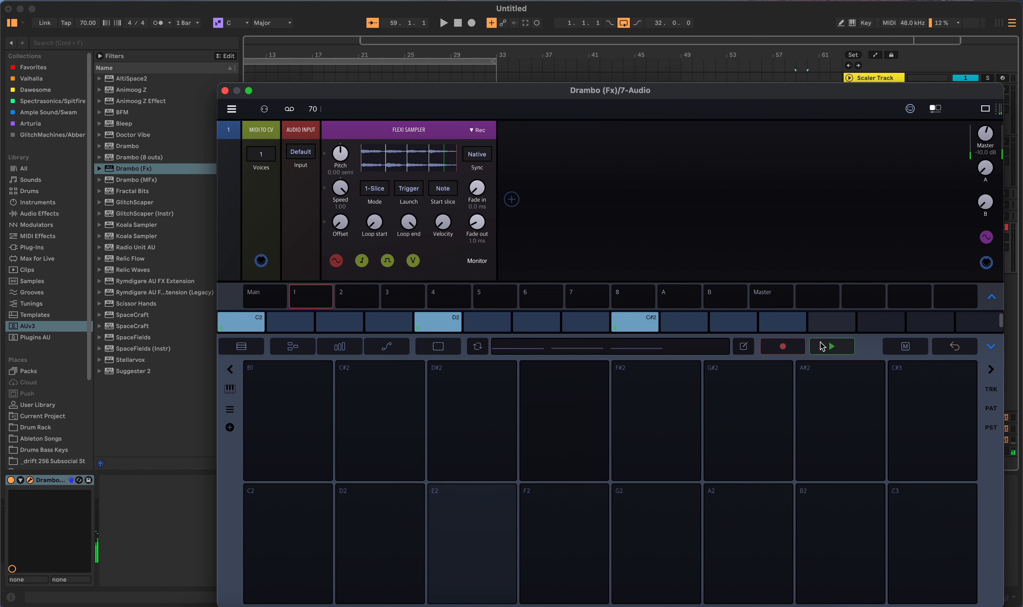
{"action": "left_click_drag", "start_coordinate": [830, 323], "coordinate": [955, 323]}
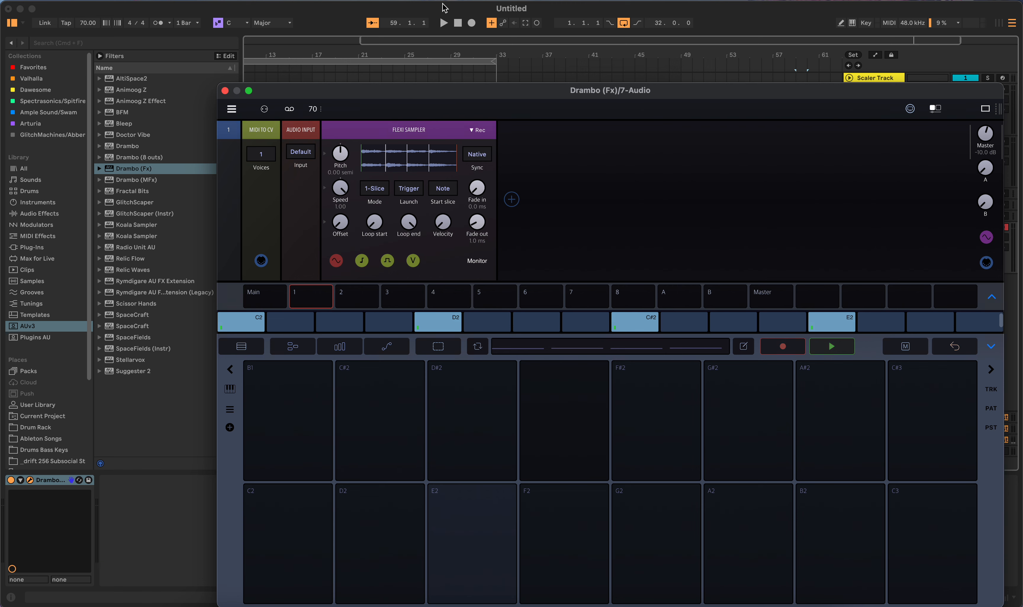
{"action": "left_click", "coordinate": [443, 24]}
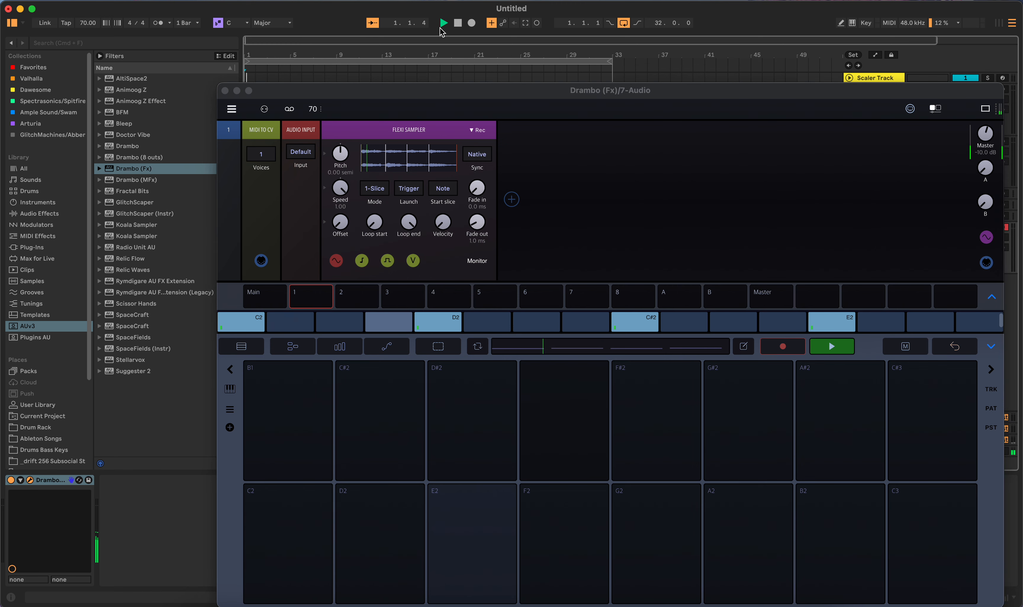
{"action": "left_click", "coordinate": [458, 23]}
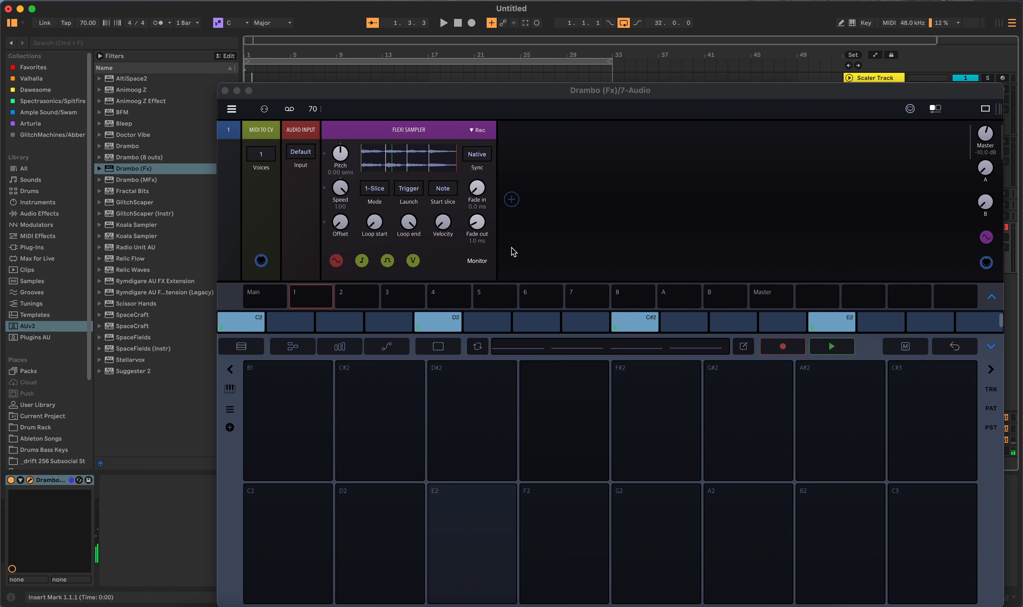
Remove the D2, C#2 and E2 notes from steps 5, 9 and 13, keeping only C2
{"action": "left_click", "coordinate": [457, 329]}
{"action": "left_click", "coordinate": [633, 323]}
{"action": "left_click", "coordinate": [825, 330]}
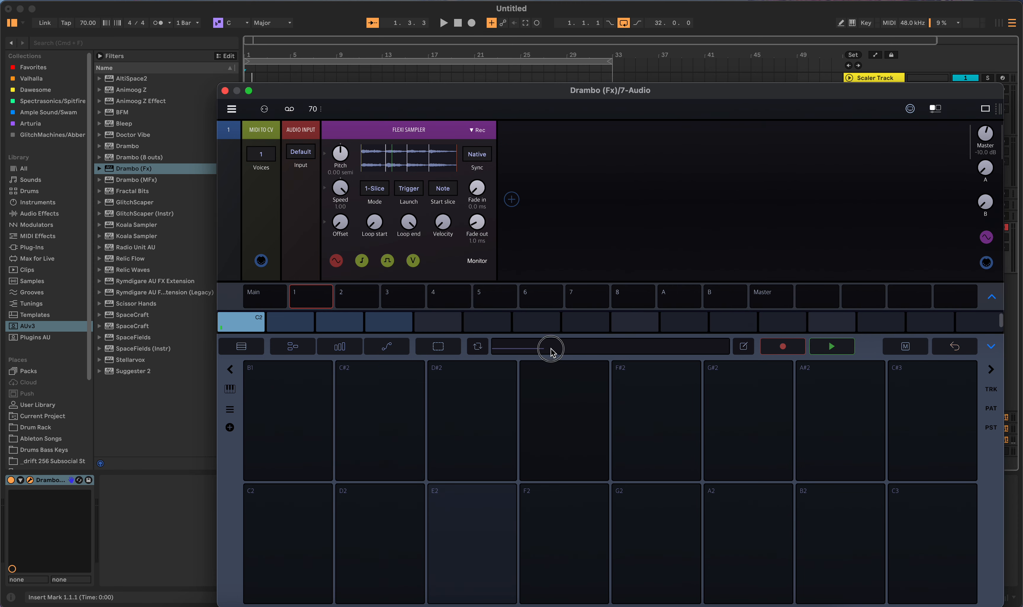
Extend the pattern to 4 bars and show all four bars in the step sequencer
{"action": "left_click_drag", "start_coordinate": [548, 350], "coordinate": [706, 352]}
{"action": "left_click", "coordinate": [777, 353]}
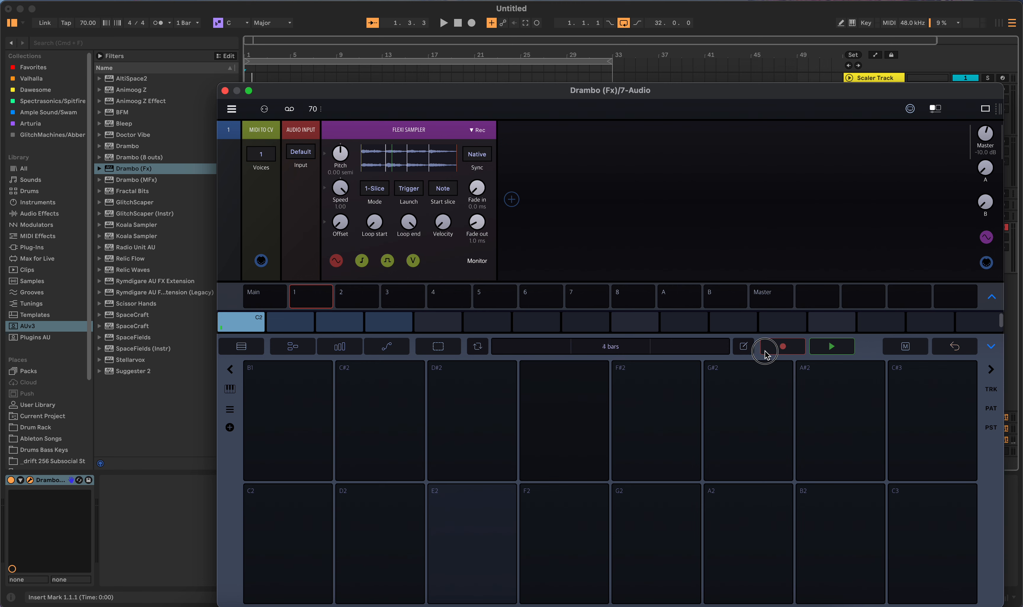
{"action": "left_click", "coordinate": [768, 355]}
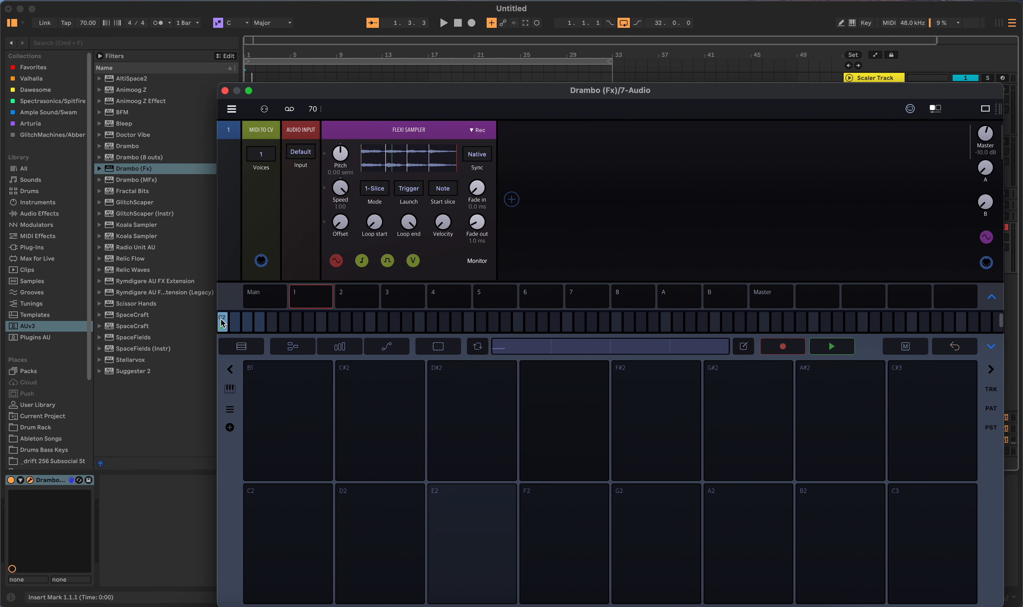
Lengthen C2 to fill bar 1, and place bar-long C#2, D2 and D#2 notes in bars 2, 3 and 4
{"action": "left_click_drag", "start_coordinate": [229, 330], "coordinate": [805, 334]}
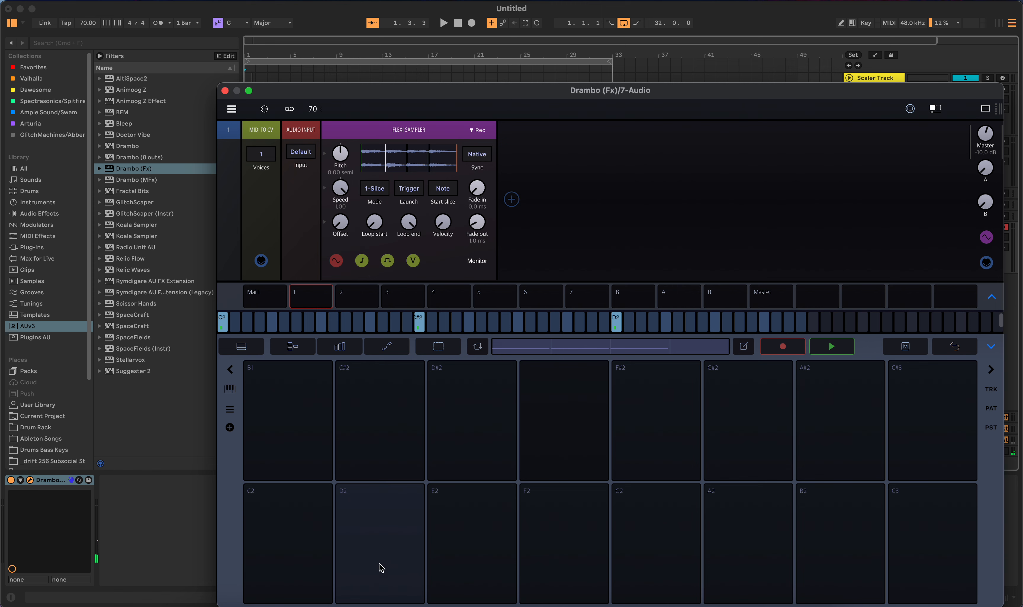
{"action": "left_click", "coordinate": [474, 446]}
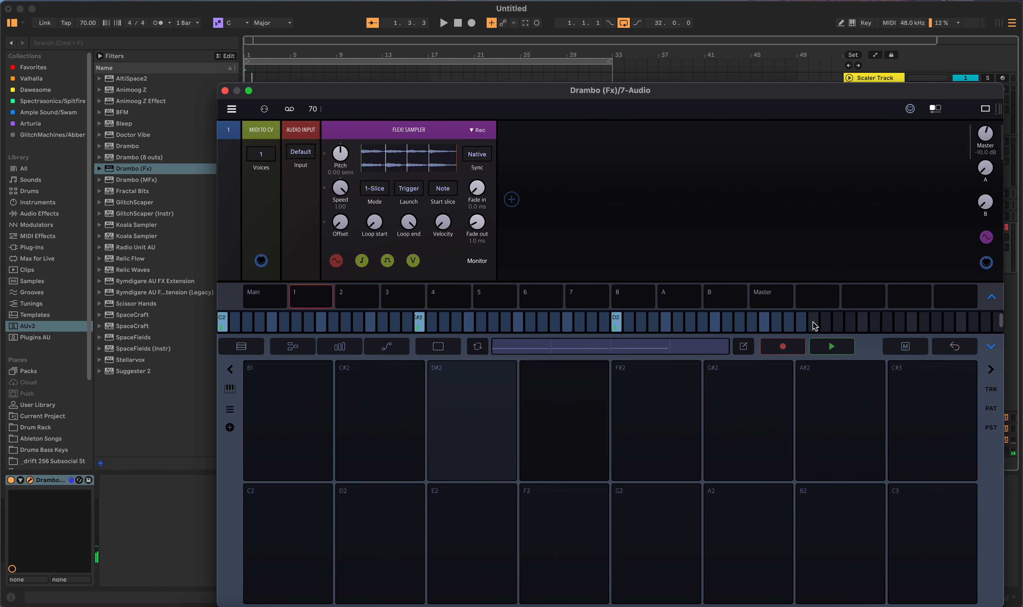
{"action": "left_click_drag", "start_coordinate": [815, 326], "coordinate": [950, 320]}
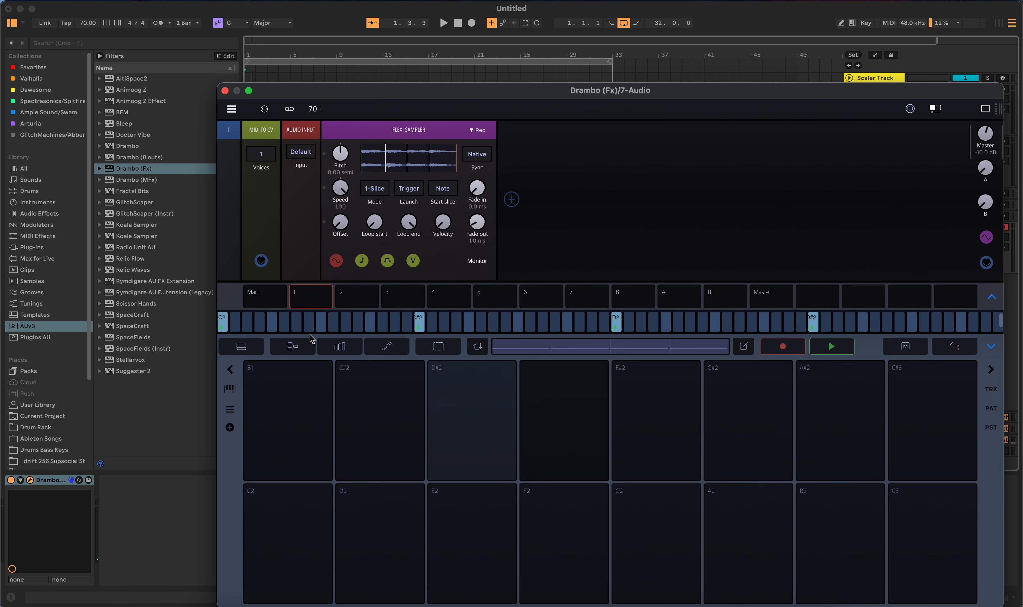
Clear the notes from bars 3 and 4, and place a bar-long D2 in bar 2 and C#2 in bar 3
{"action": "left_click", "coordinate": [616, 326]}
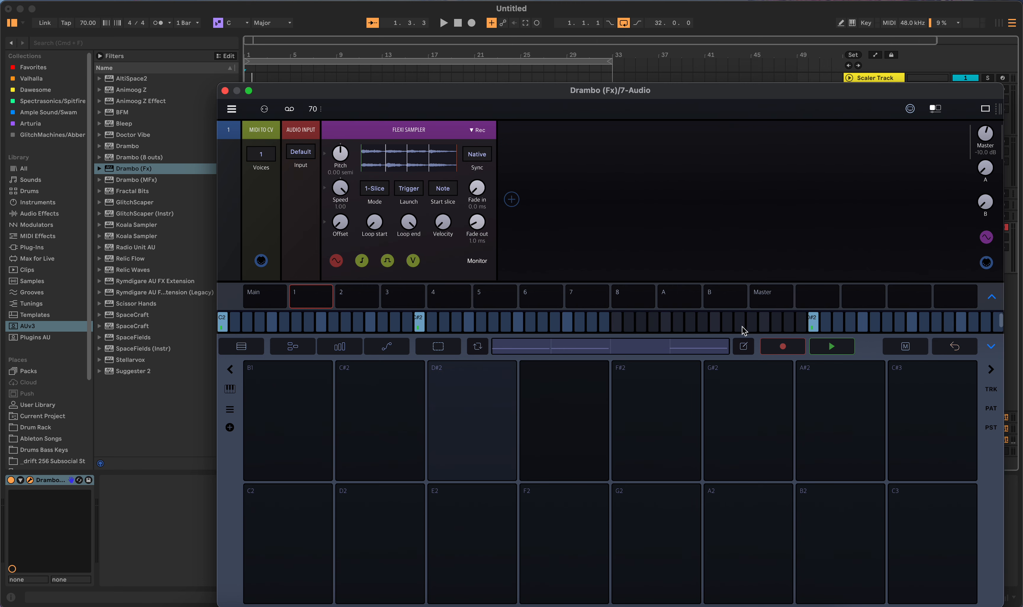
{"action": "left_click", "coordinate": [814, 322]}
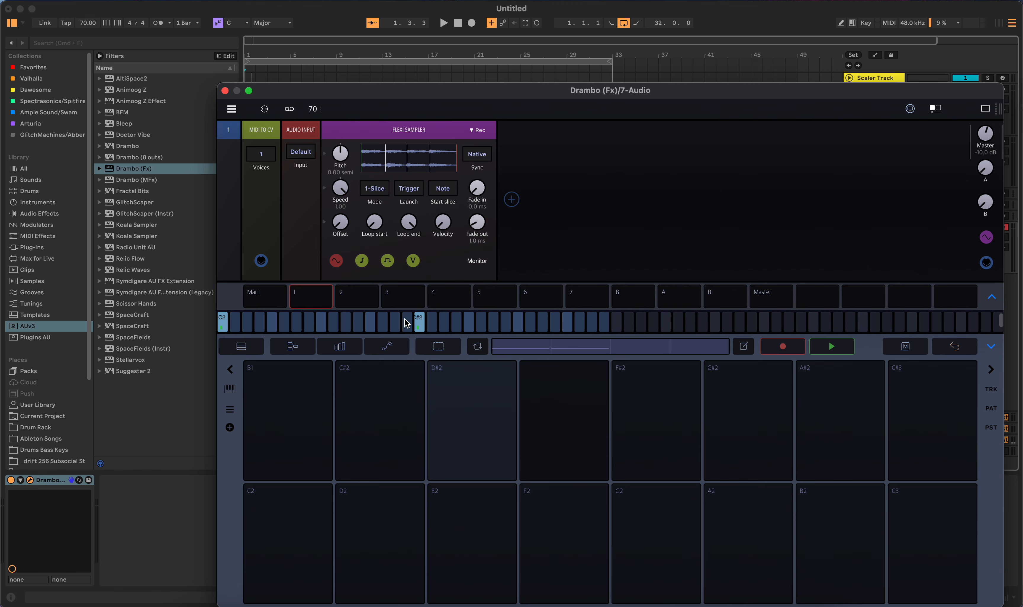
{"action": "left_click", "coordinate": [378, 517]}
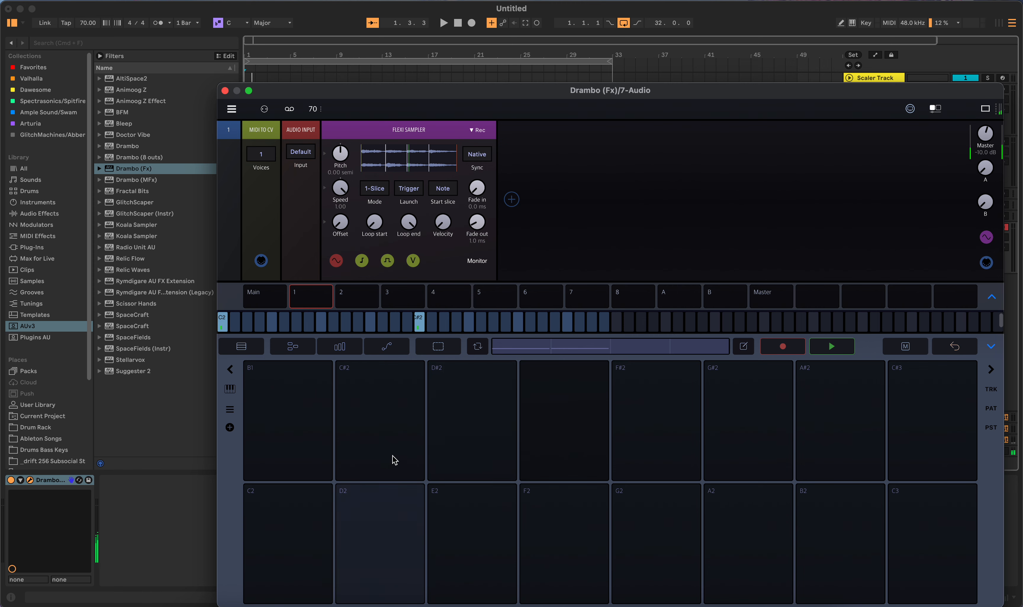
{"action": "left_click", "coordinate": [419, 326]}
{"action": "mouse_move", "coordinate": [419, 326]}
{"action": "left_mouse_down"}
{"action": "mouse_move", "coordinate": [696, 324]}
{"action": "mouse_move", "coordinate": [802, 338]}
{"action": "left_mouse_up"}
Audition the E2 and D#2 pads, and place a bar-long D#2 note in bar 4
{"action": "left_click", "coordinate": [461, 556]}
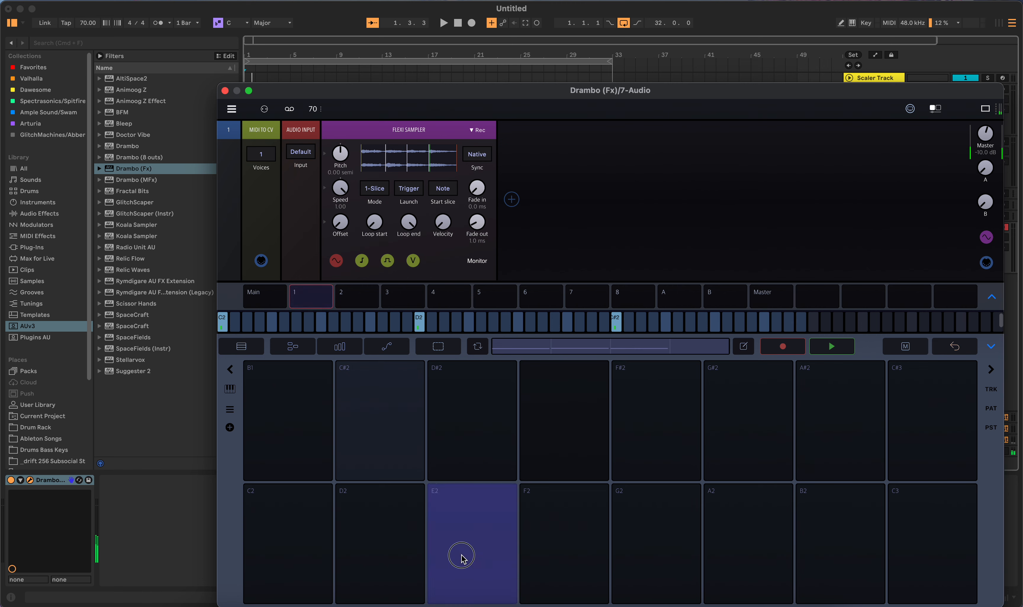
{"action": "left_click", "coordinate": [463, 441]}
{"action": "left_click", "coordinate": [815, 327]}
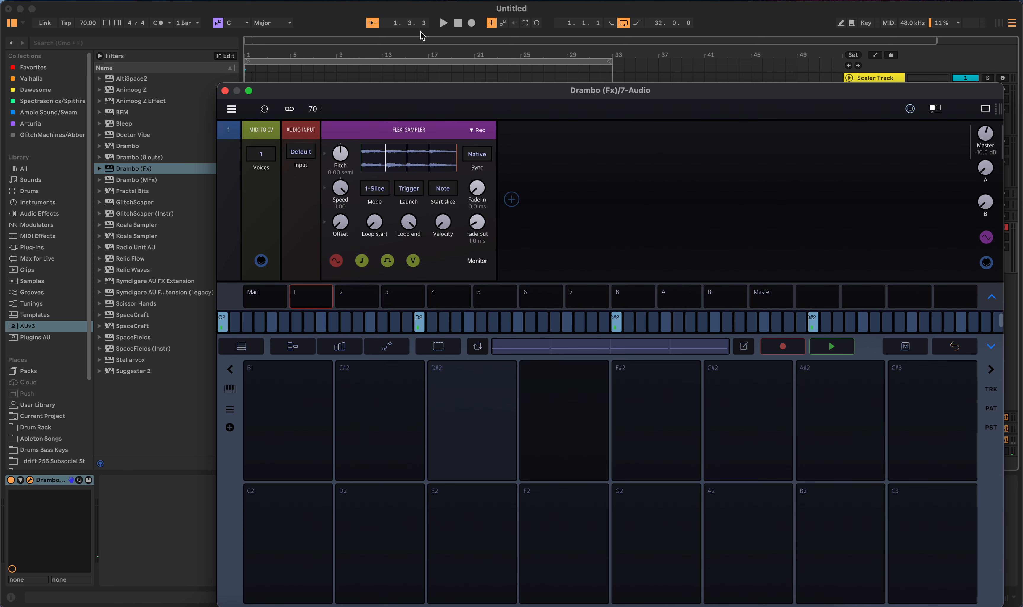
Play through the four-bar pattern once, and clear the recorded sample from the Flexi Sampler
{"action": "left_click", "coordinate": [443, 23]}
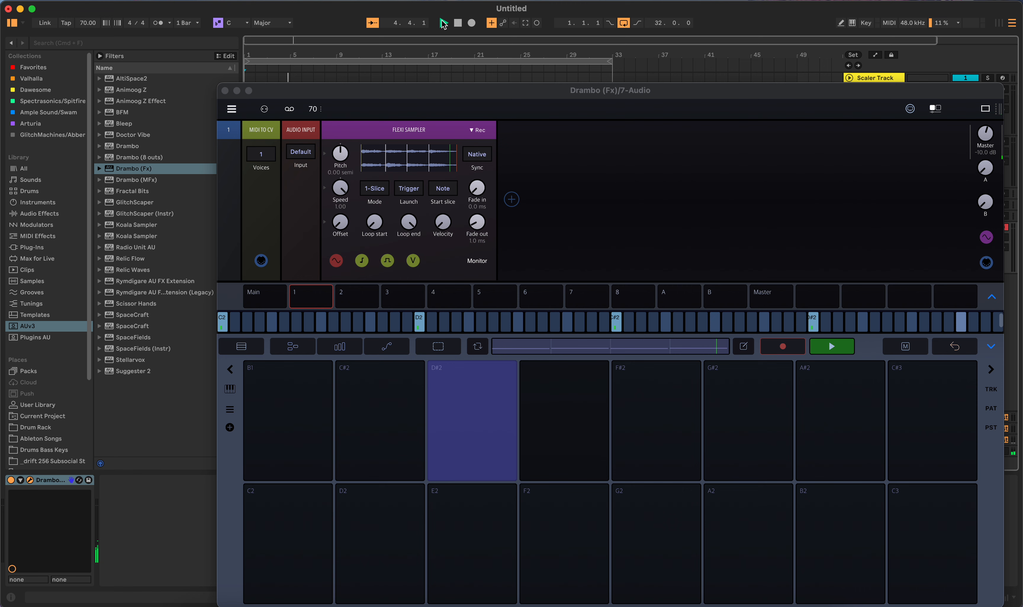
{"action": "left_click", "coordinate": [458, 23]}
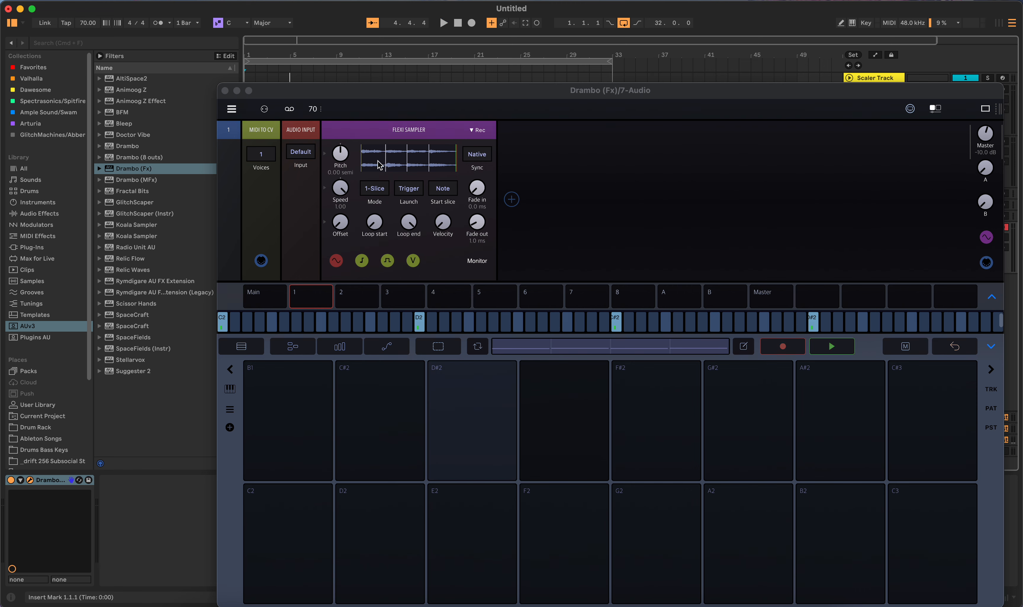
{"action": "left_click", "coordinate": [399, 157]}
{"action": "left_click", "coordinate": [401, 203]}
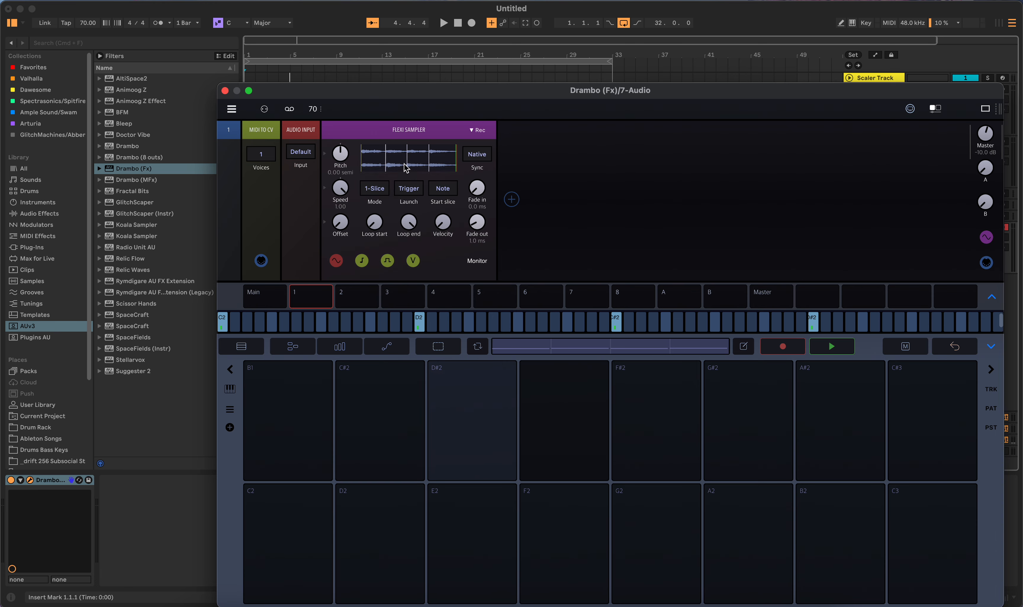
{"action": "left_click_drag", "start_coordinate": [412, 263], "coordinate": [388, 204]}
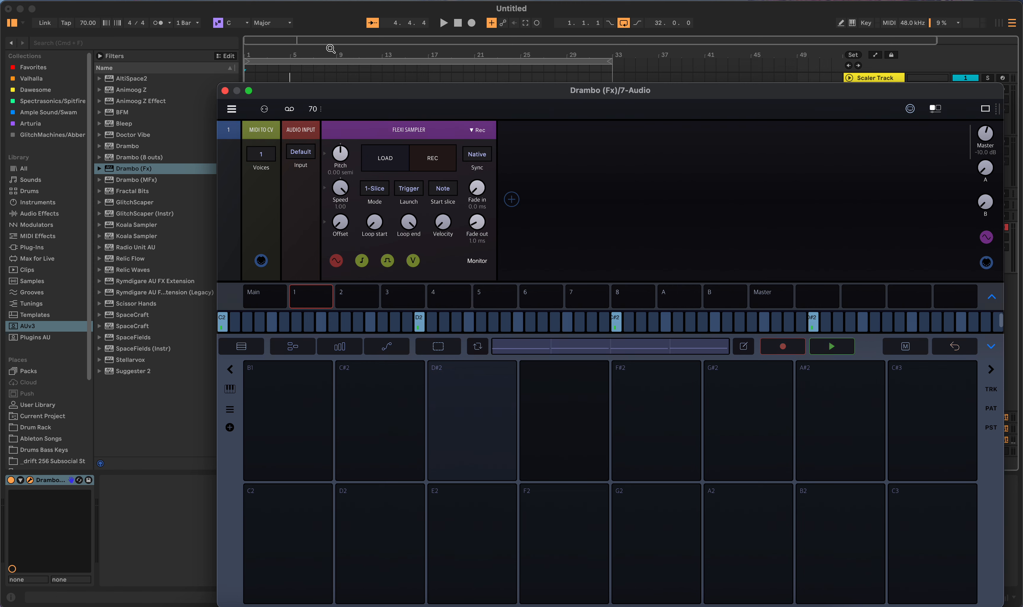
Turn on the metronome and record a new take of the chords into the Flexi Sampler from the song start
{"action": "left_click", "coordinate": [458, 24]}
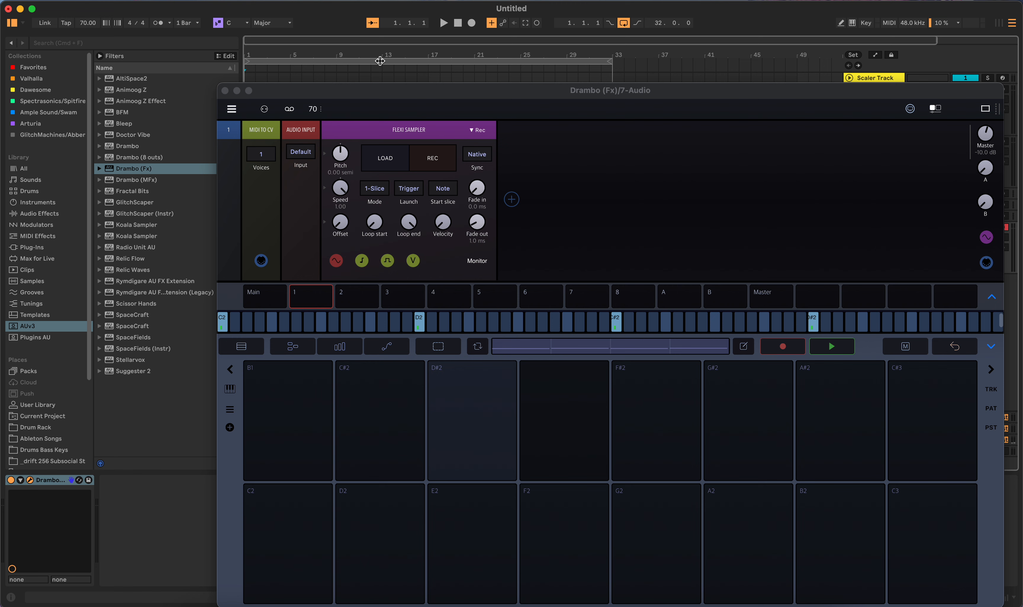
{"action": "left_click", "coordinate": [159, 24]}
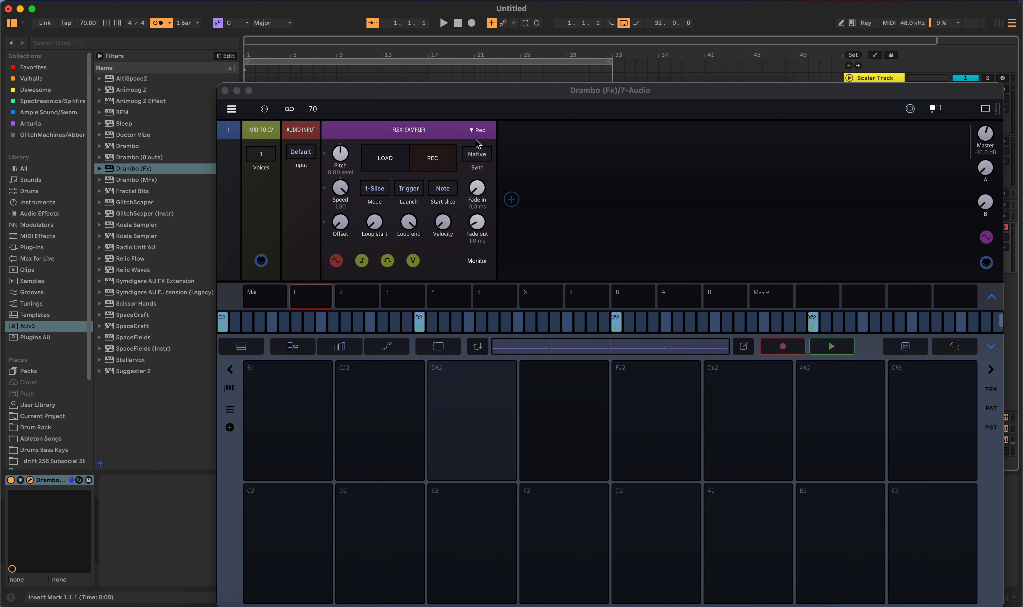
{"action": "left_click", "coordinate": [442, 162]}
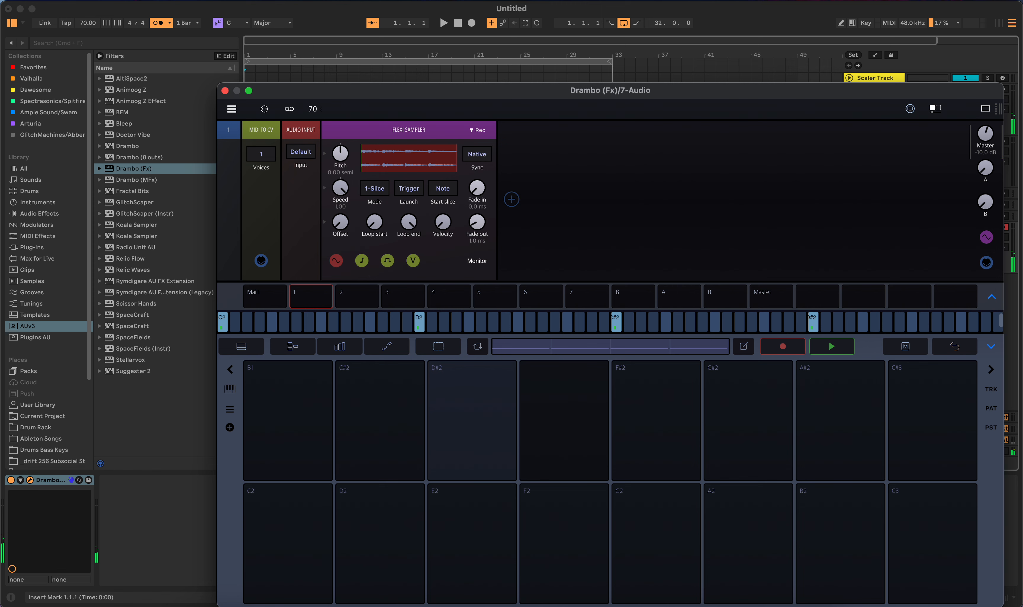
{"action": "left_click", "coordinate": [480, 128]}
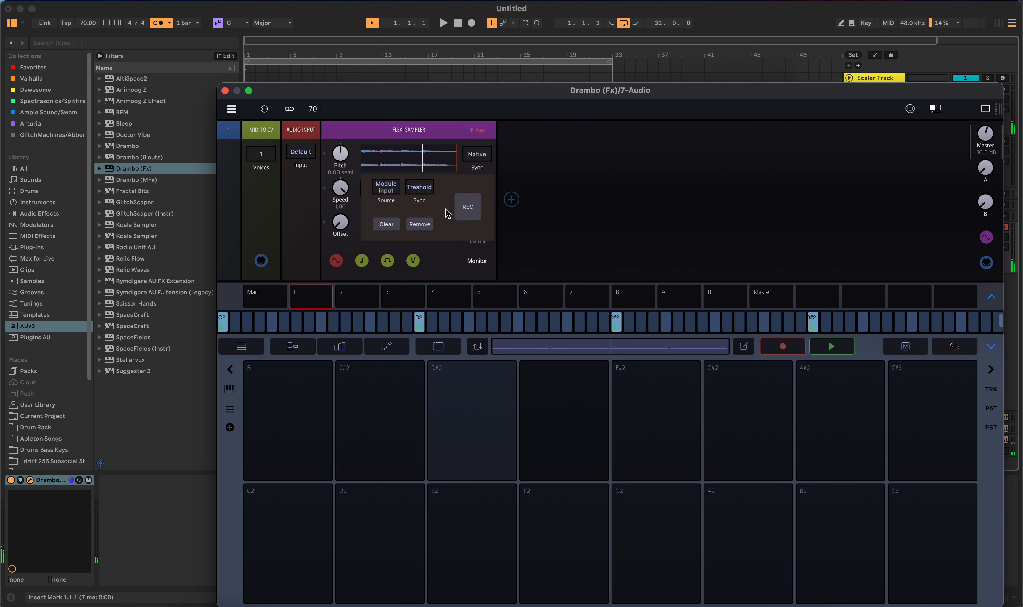
{"action": "left_click", "coordinate": [479, 130]}
Inspect the slice markers of the new recording and play the pattern to hear how the slices line up
{"action": "left_click", "coordinate": [407, 161]}
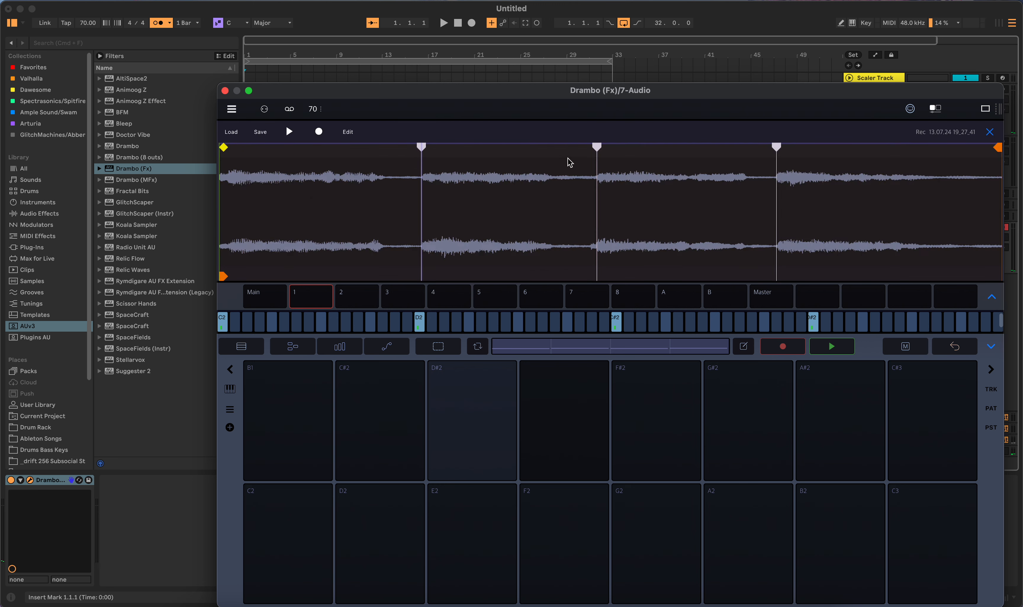
{"action": "left_click", "coordinate": [995, 132]}
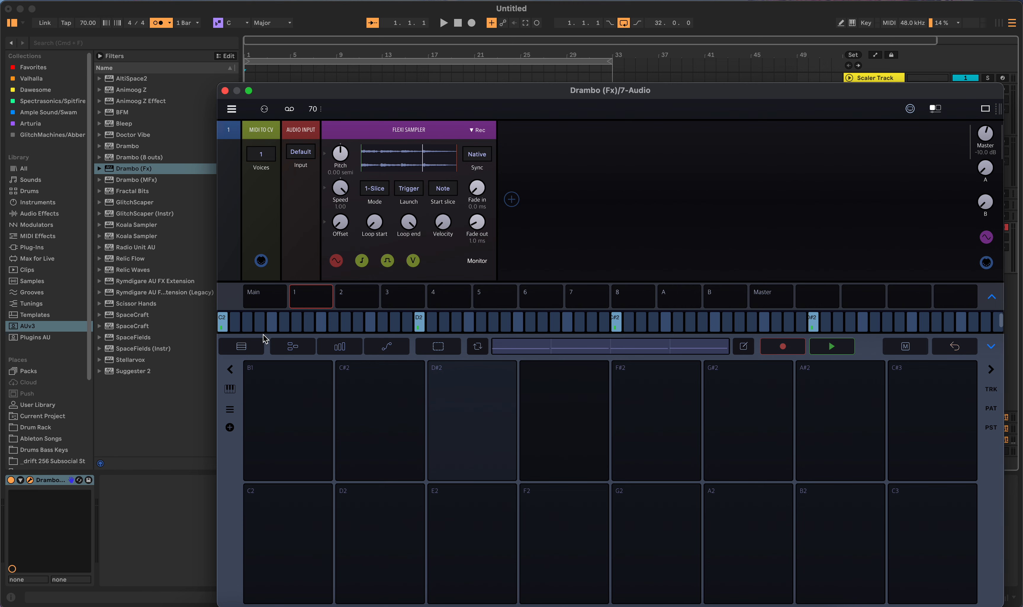
{"action": "left_click", "coordinate": [458, 24]}
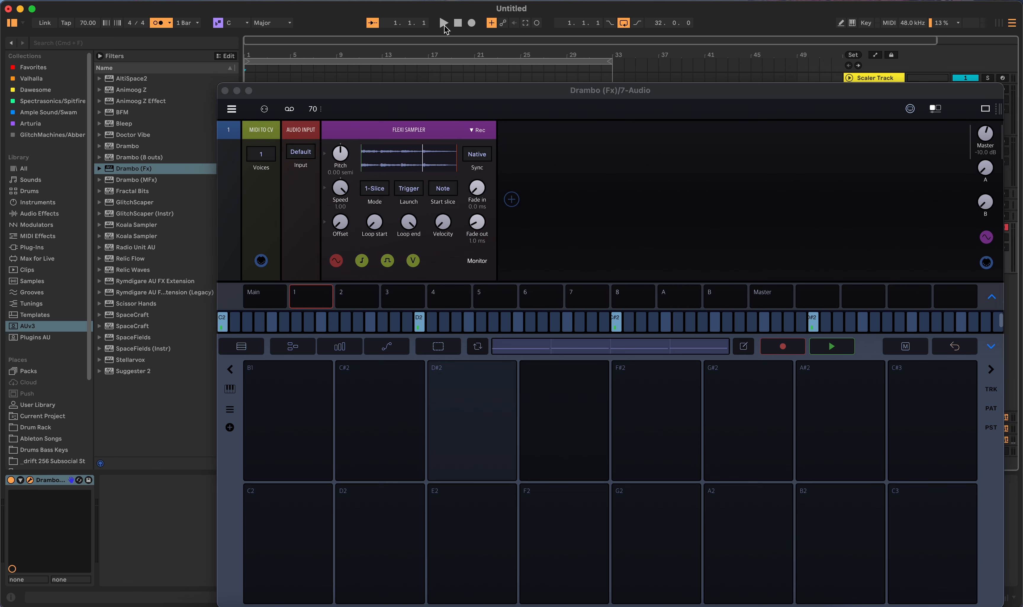
{"action": "left_click", "coordinate": [444, 23]}
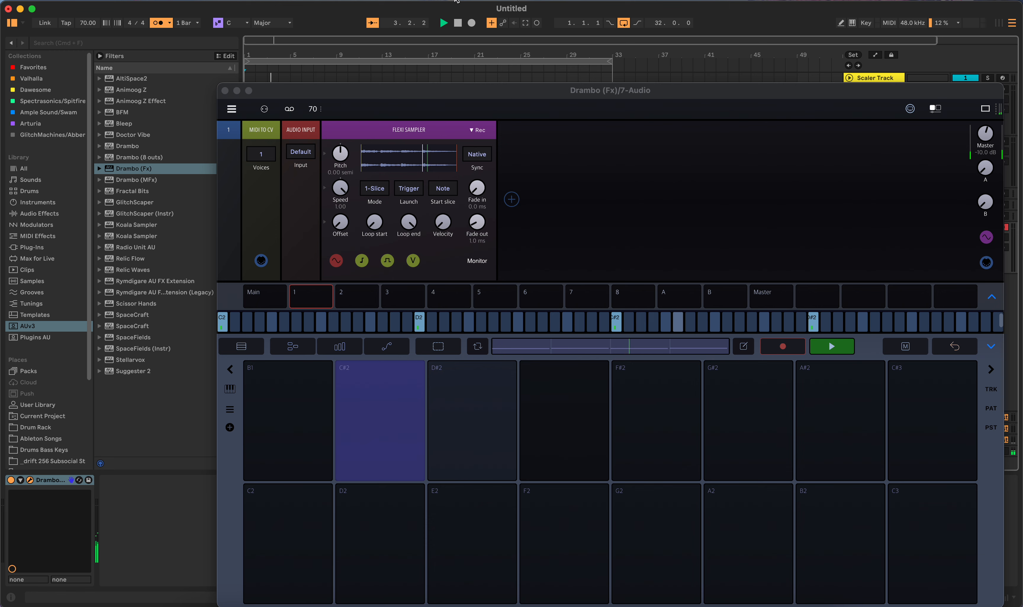
{"action": "left_click", "coordinate": [458, 23]}
Nudge the start marker of the second slice slightly earlier in the Flexi Sampler's recording
{"action": "left_click", "coordinate": [422, 153]}
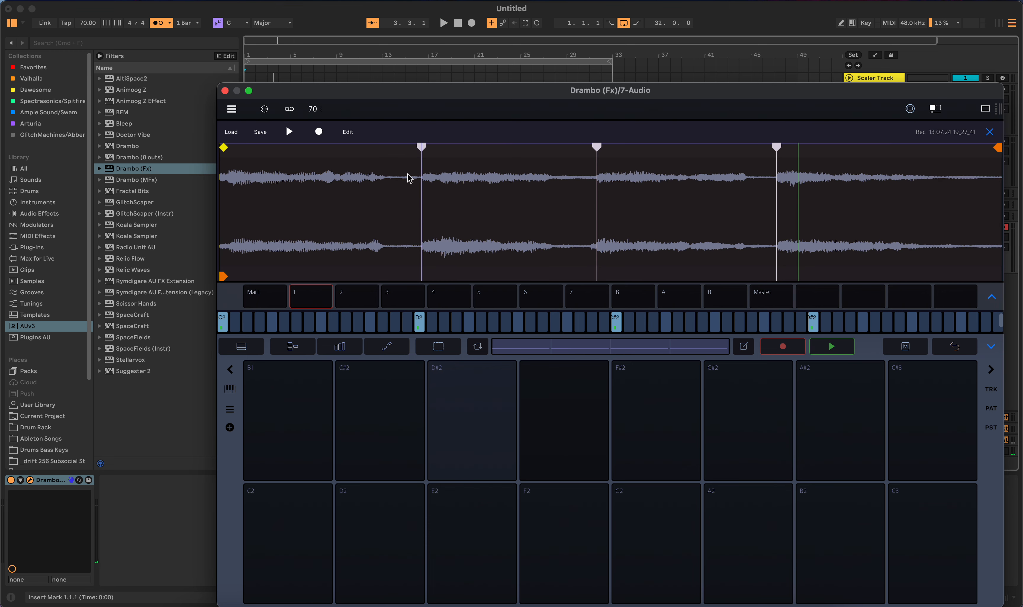
{"action": "left_click", "coordinate": [421, 151]}
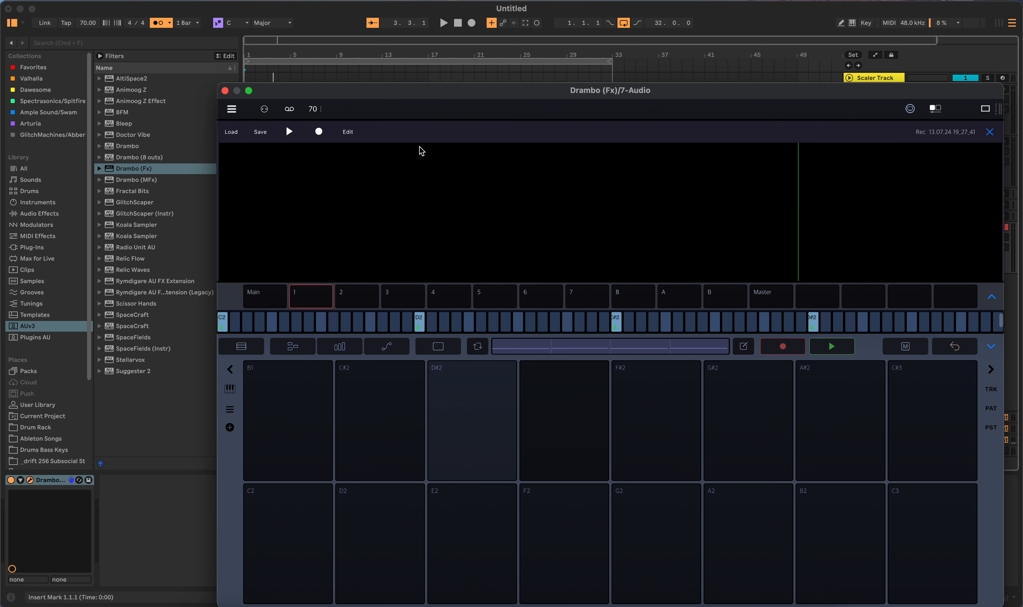
{"action": "left_click", "coordinate": [990, 131]}
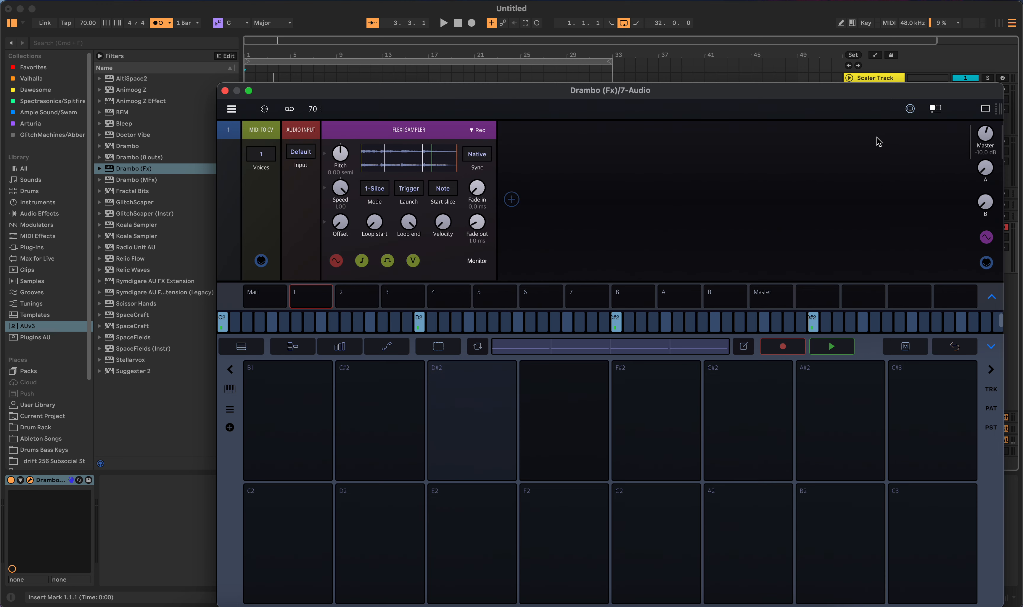
{"action": "left_click", "coordinate": [431, 157]}
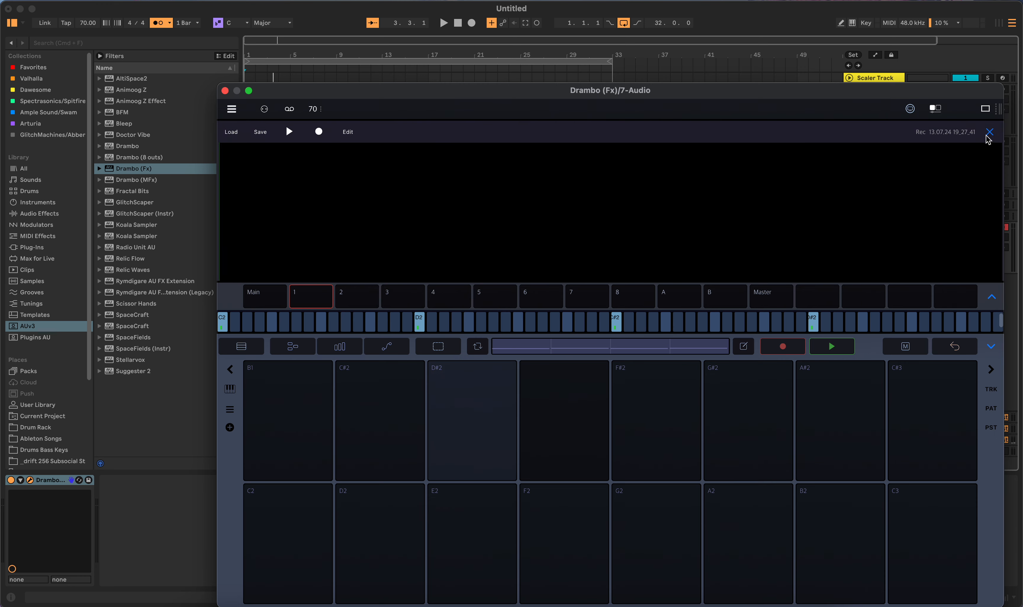
{"action": "left_click", "coordinate": [1005, 128]}
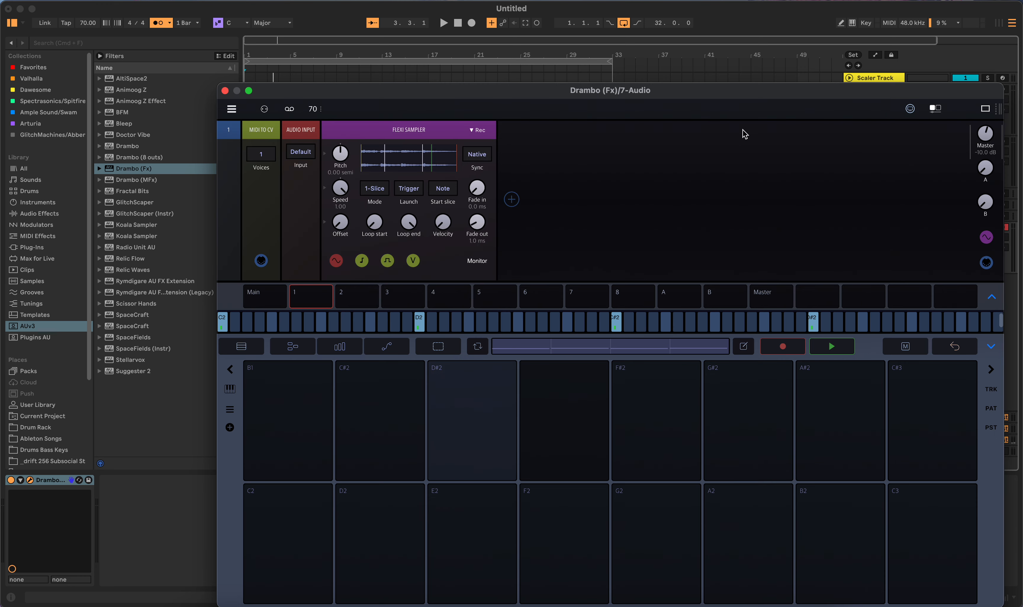
{"action": "left_click", "coordinate": [401, 164]}
{"action": "left_click", "coordinate": [363, 172]}
{"action": "left_click", "coordinate": [363, 175]}
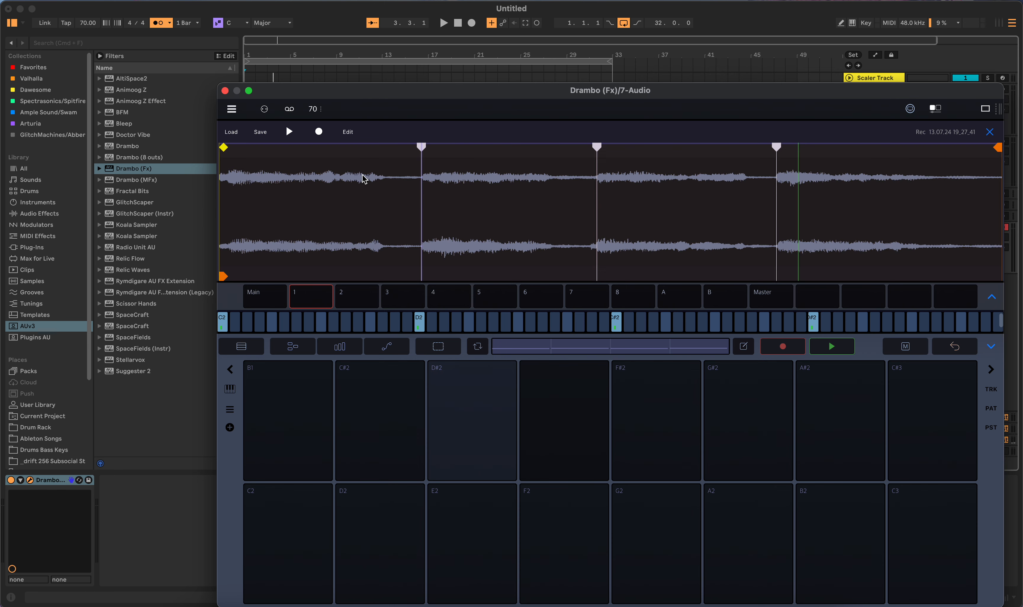
{"action": "left_click", "coordinate": [421, 147]}
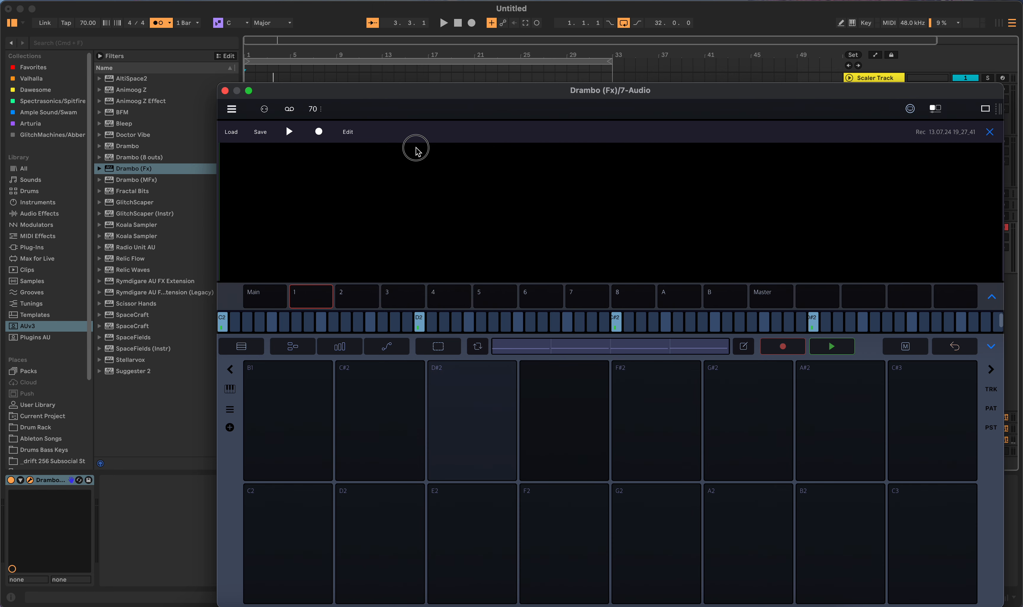
{"action": "left_click", "coordinate": [420, 150]}
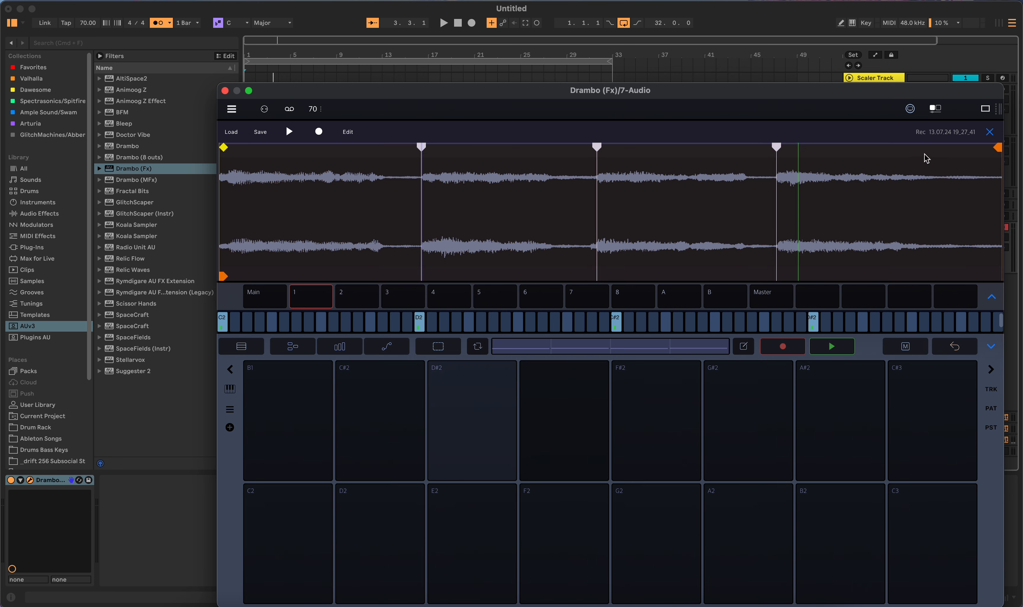
{"action": "left_click", "coordinate": [990, 132]}
{"action": "left_click", "coordinate": [390, 161]}
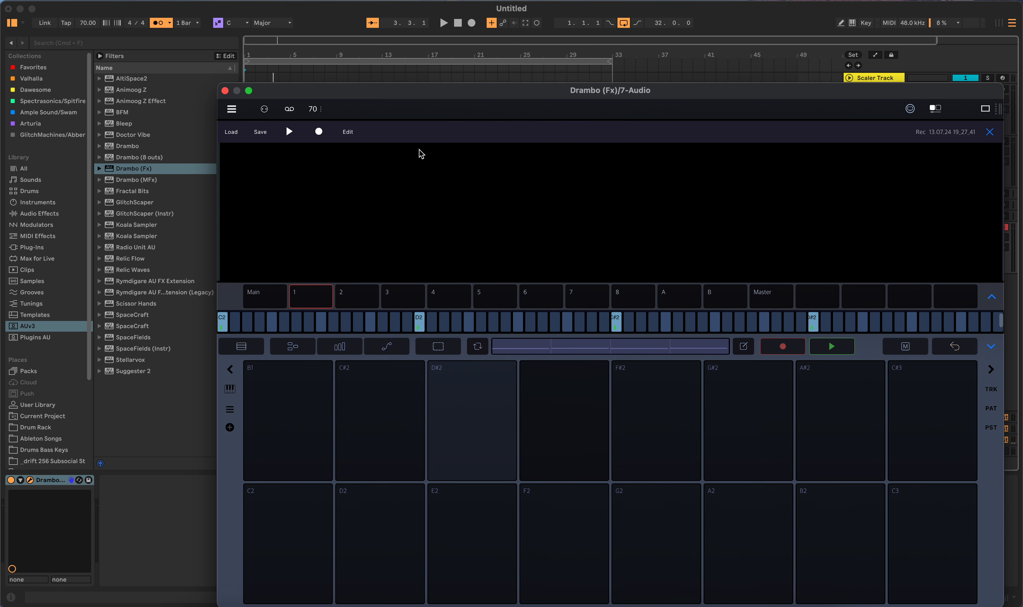
{"action": "left_click", "coordinate": [418, 151]}
{"action": "left_click", "coordinate": [992, 131]}
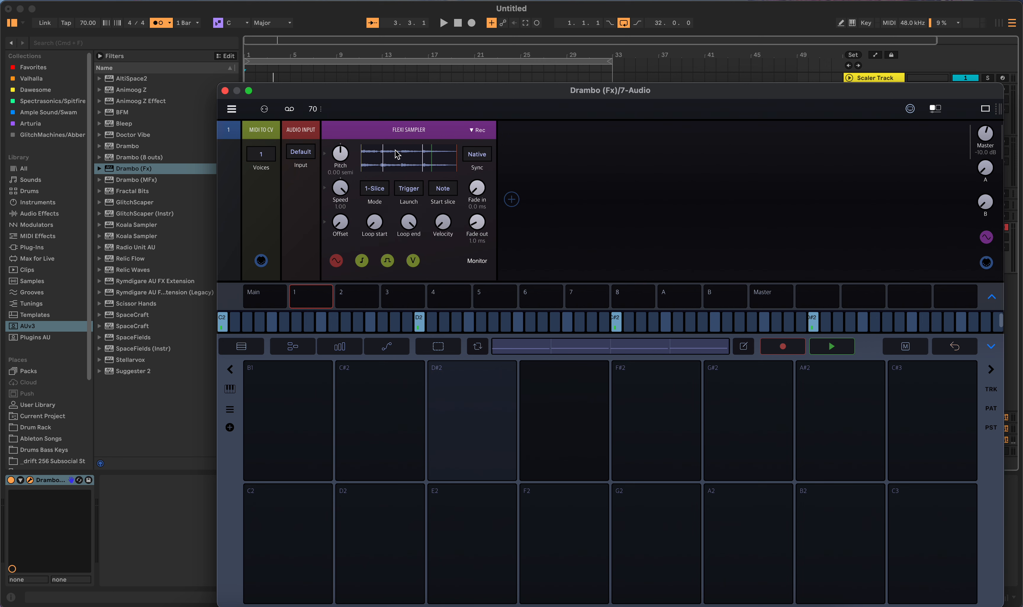
Play the pattern to check the adjusted slice timing, and close the Drambo window
{"action": "left_click", "coordinate": [444, 23]}
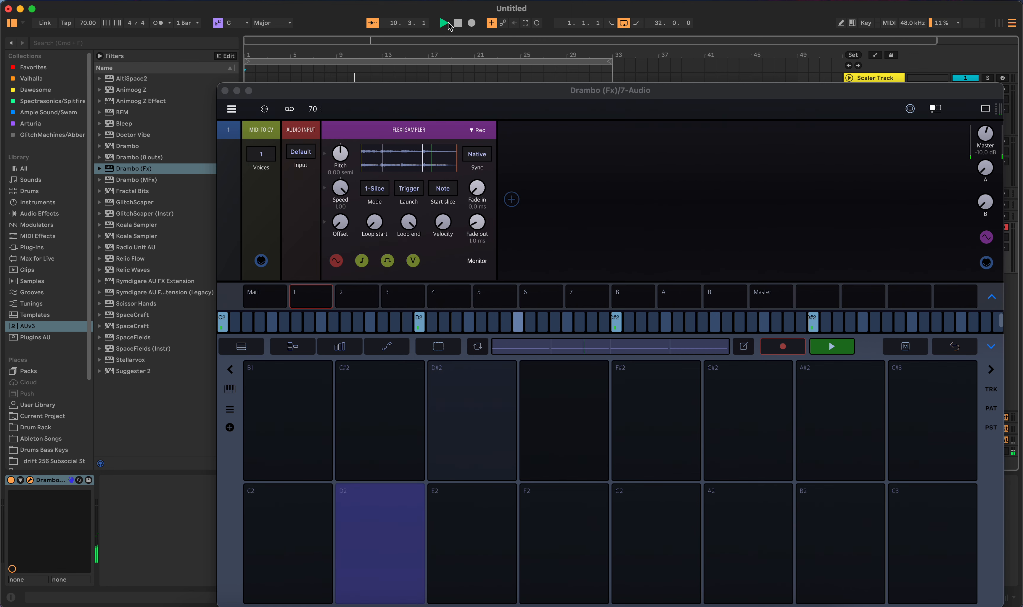
{"action": "left_click", "coordinate": [458, 23]}
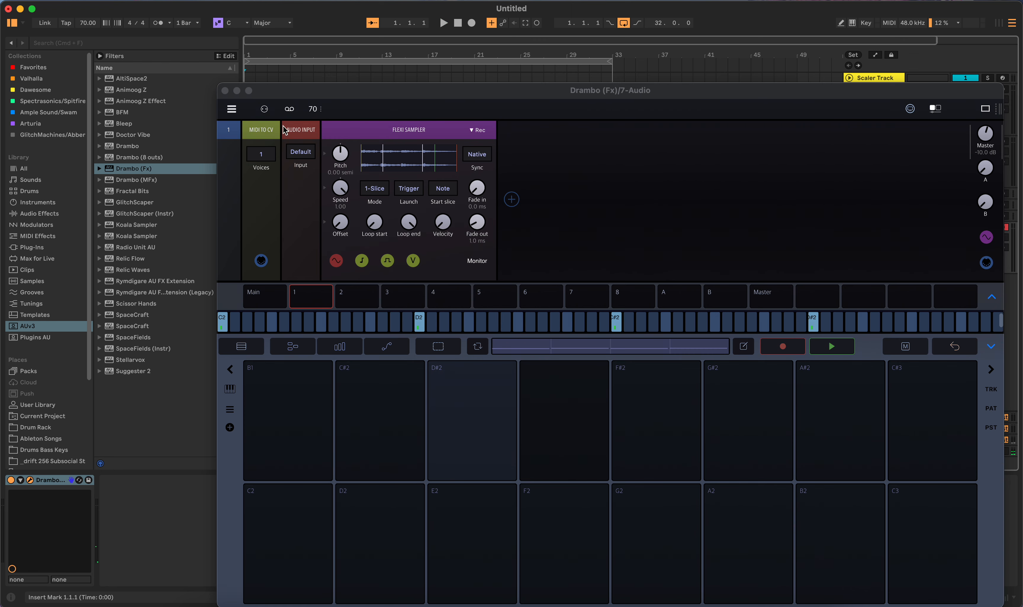
{"action": "left_click", "coordinate": [224, 91]}
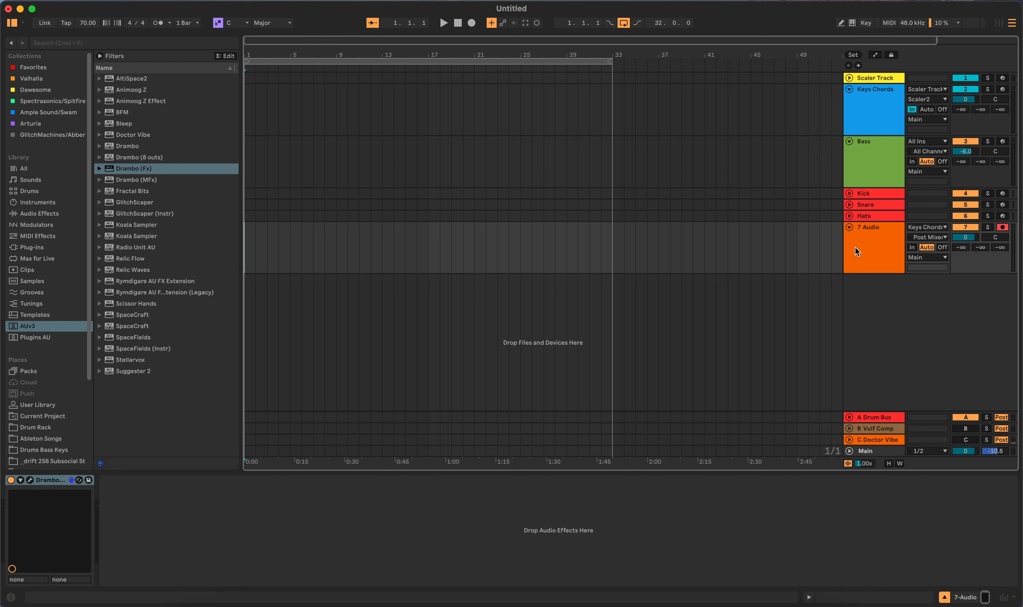
Reopen Drambo and export the current pattern as an audio file named "test" to the top level of the 4TB SSD
{"action": "left_click", "coordinate": [30, 480]}
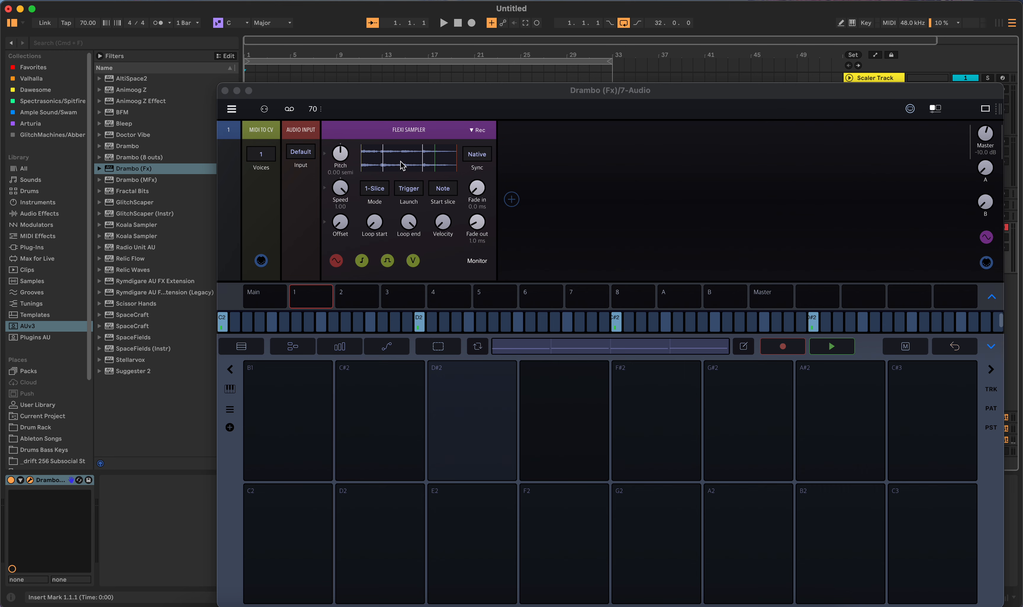
{"action": "left_click", "coordinate": [238, 110]}
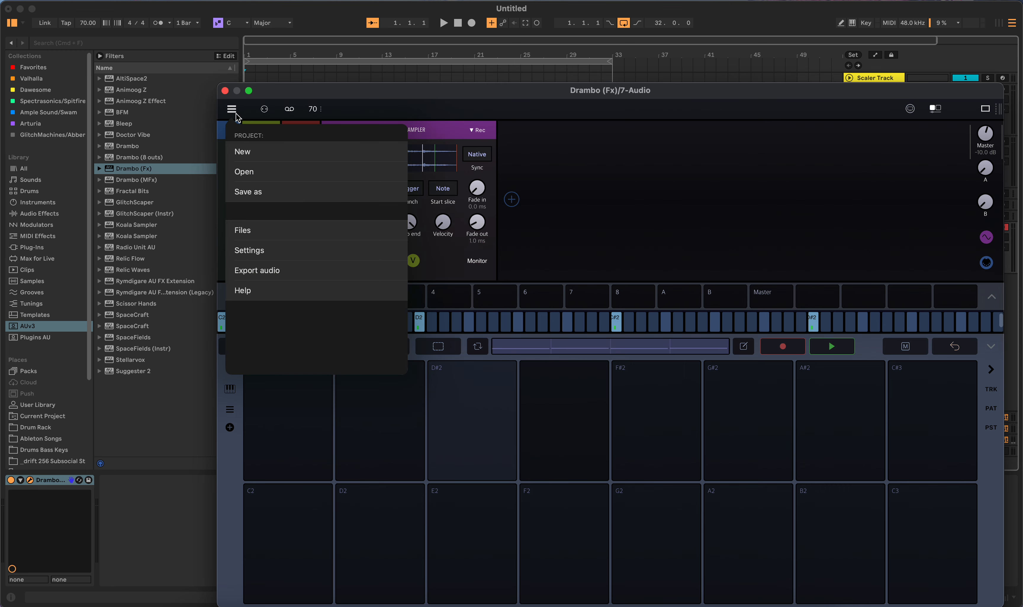
{"action": "left_click", "coordinate": [272, 277]}
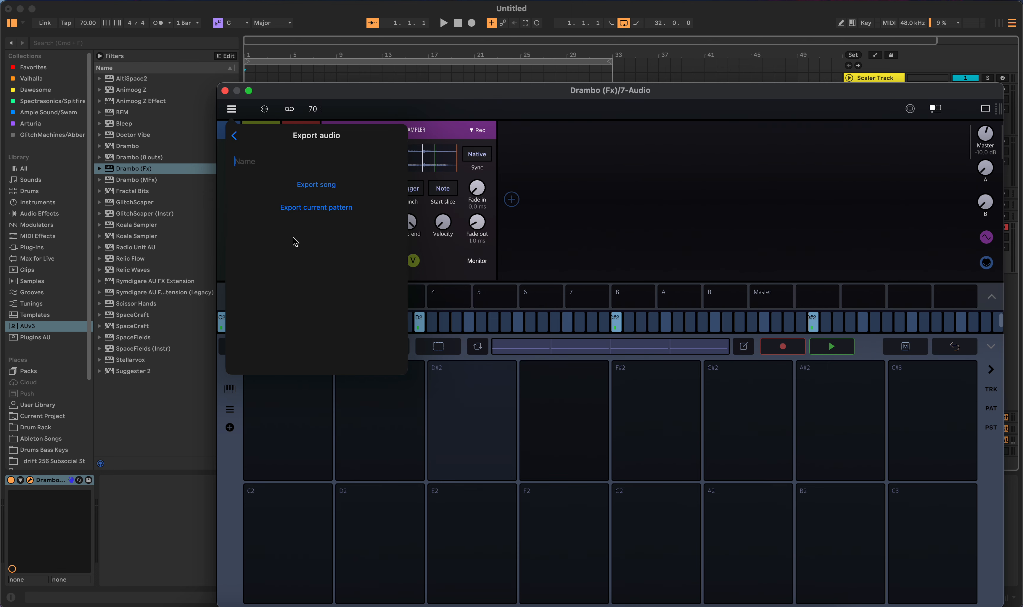
{"action": "left_click", "coordinate": [312, 211]}
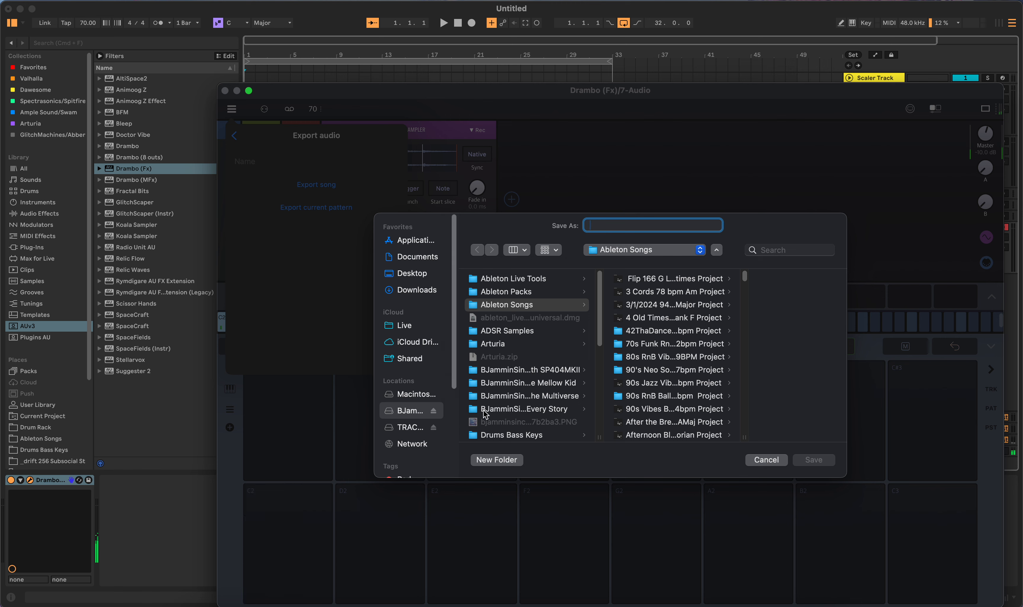
{"action": "scroll", "coordinate": [556, 399], "scroll_direction": "down", "scroll_amount": 10}
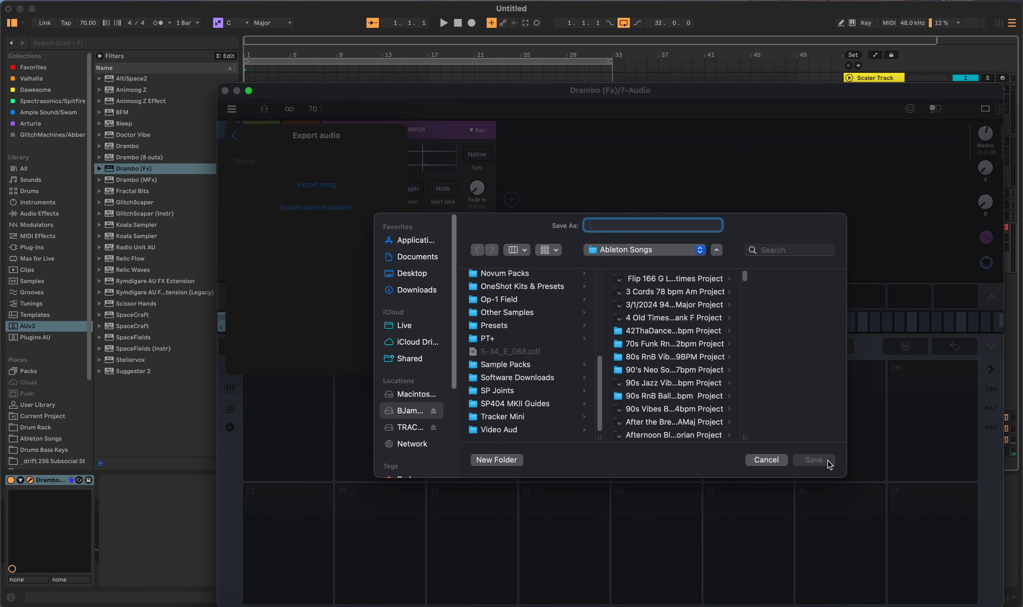
{"action": "left_click", "coordinate": [436, 418]}
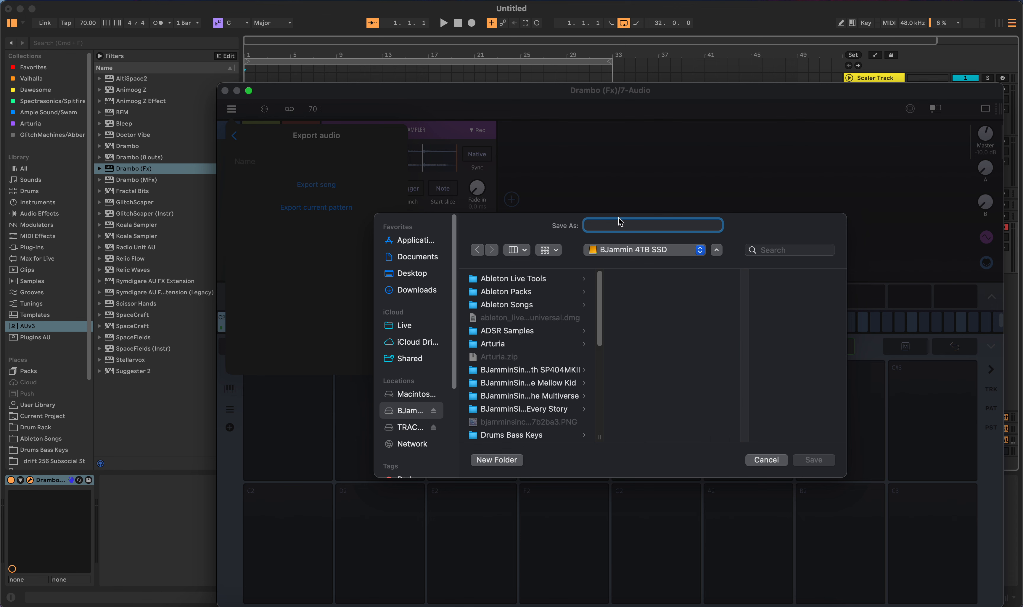
{"action": "type", "text": "test"}
{"action": "left_click", "coordinate": [818, 459]}
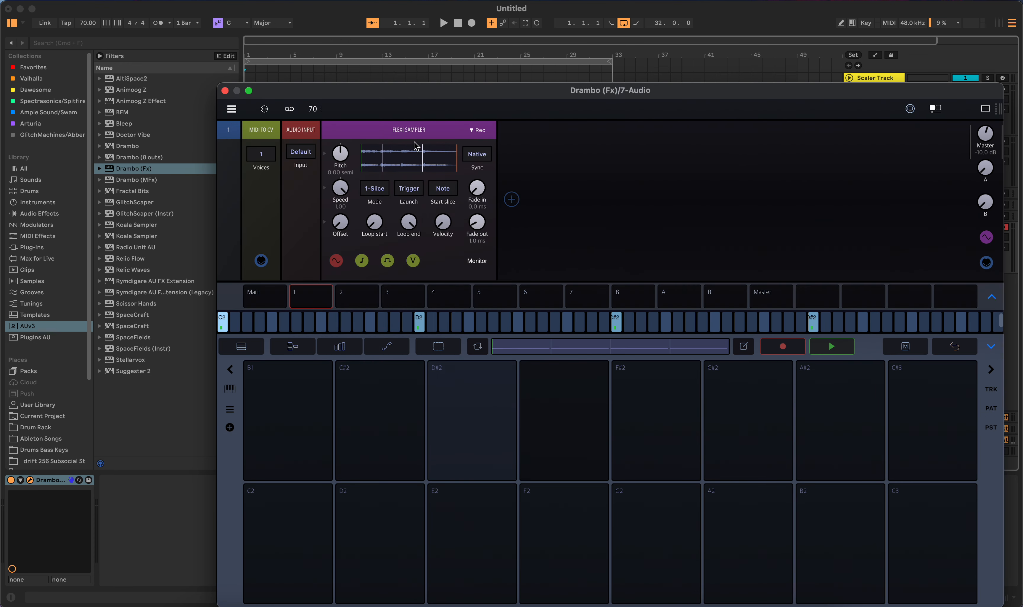
Close the Drambo window and open the 4TB SSD in Ableton's browser to look for the exported "test" file
{"action": "left_click", "coordinate": [225, 90]}
{"action": "scroll", "coordinate": [58, 397], "scroll_direction": "down", "scroll_amount": 5}
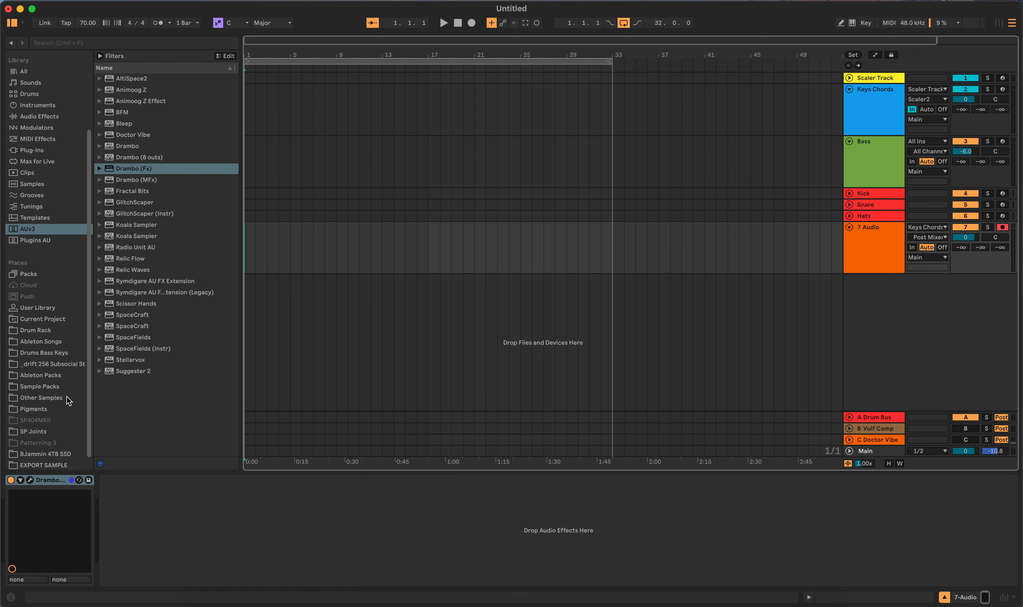
{"action": "left_click", "coordinate": [41, 442]}
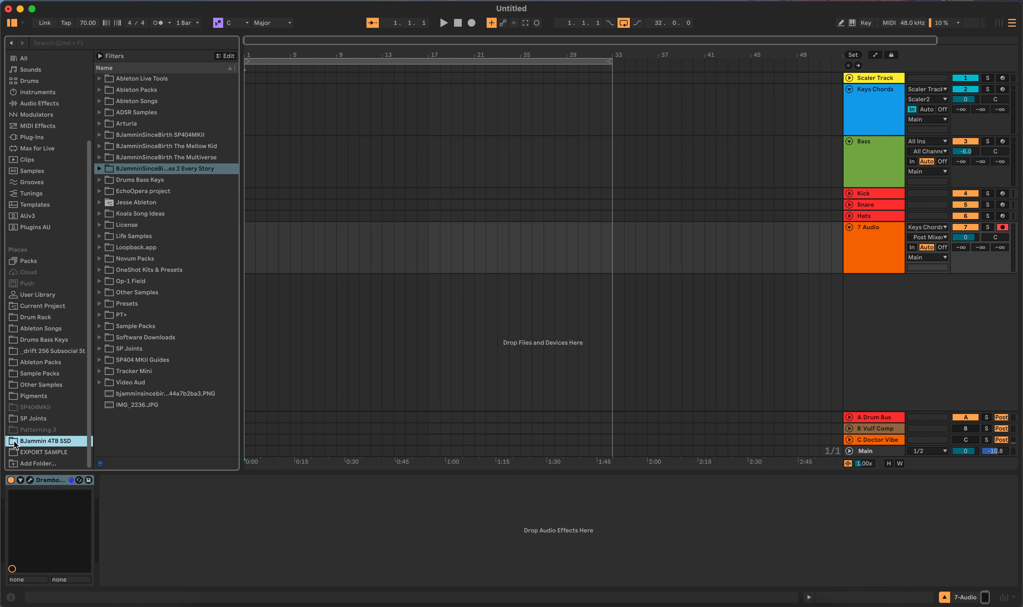
{"action": "left_click", "coordinate": [29, 443]}
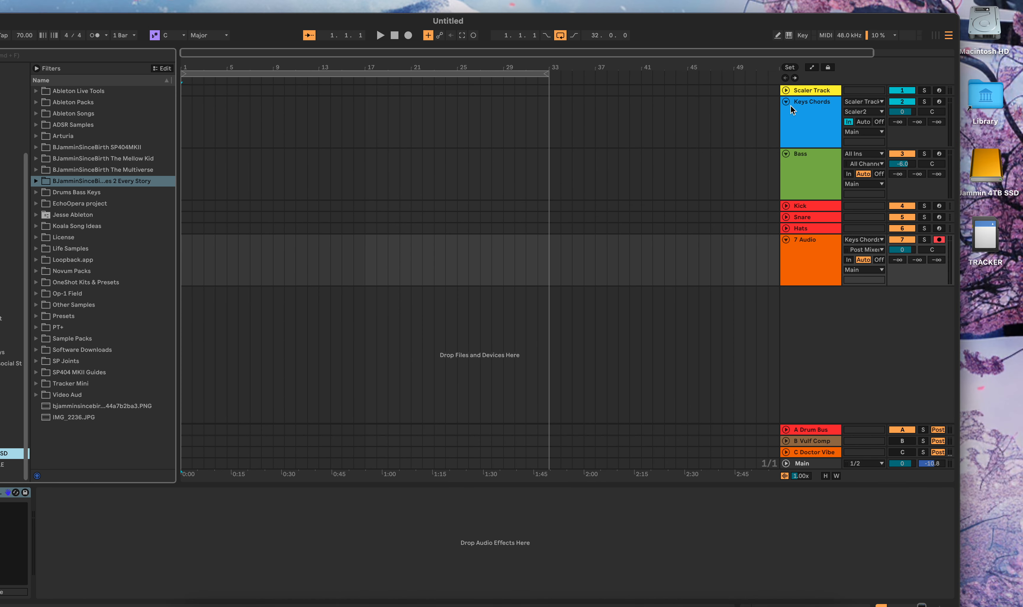
Open the exported "test" file from the 4TB SSD in Finder to inspect it, and close its text window
{"action": "double_click", "coordinate": [986, 166]}
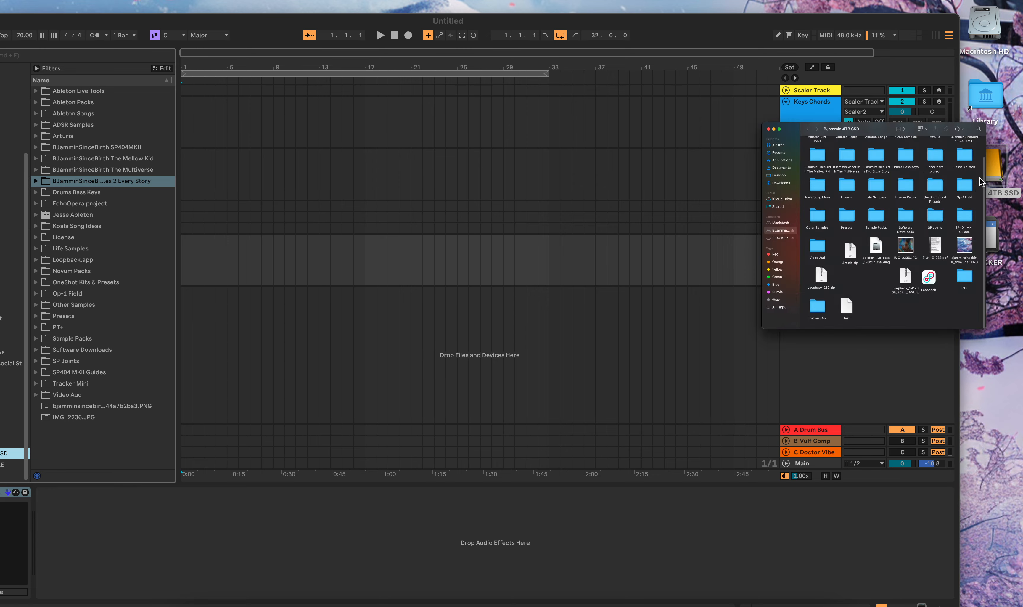
{"action": "left_click", "coordinate": [657, 495]}
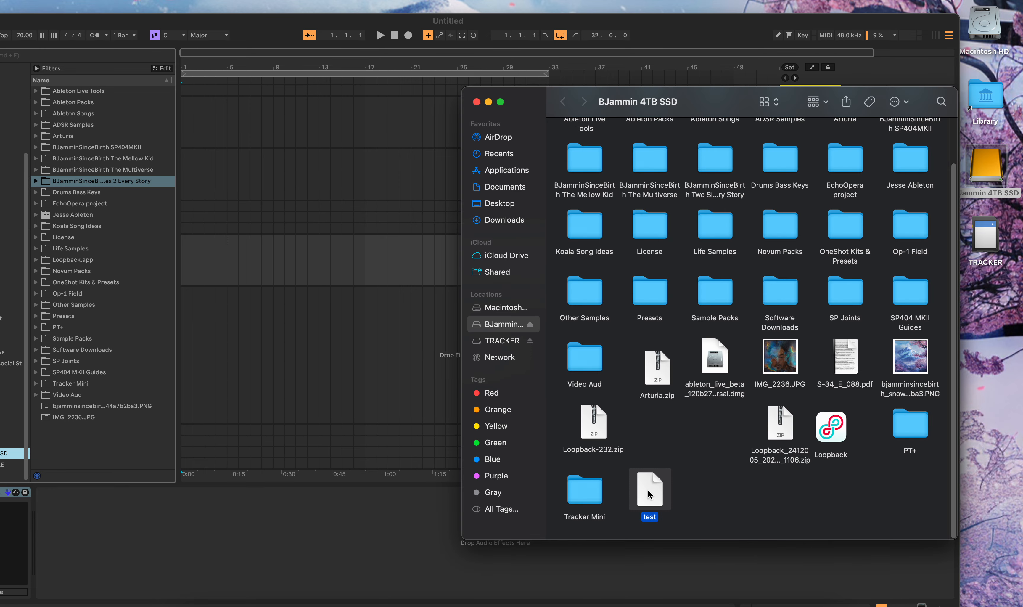
{"action": "right_click", "coordinate": [649, 494]}
{"action": "left_click", "coordinate": [632, 493]}
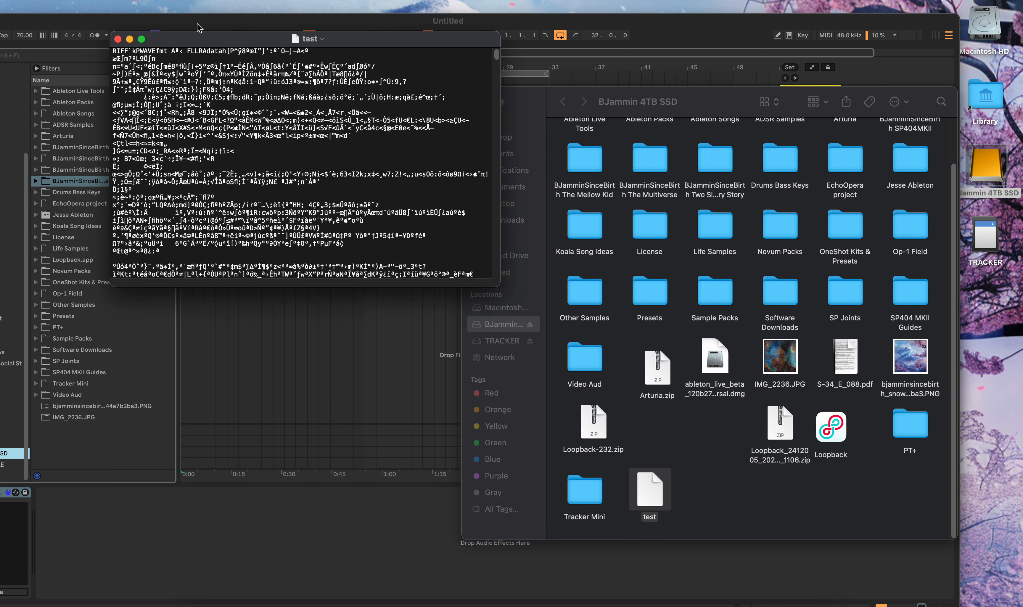
{"action": "left_click", "coordinate": [118, 39]}
Move the exported "test" file to the Trash and close the Finder window
{"action": "right_click", "coordinate": [644, 490]}
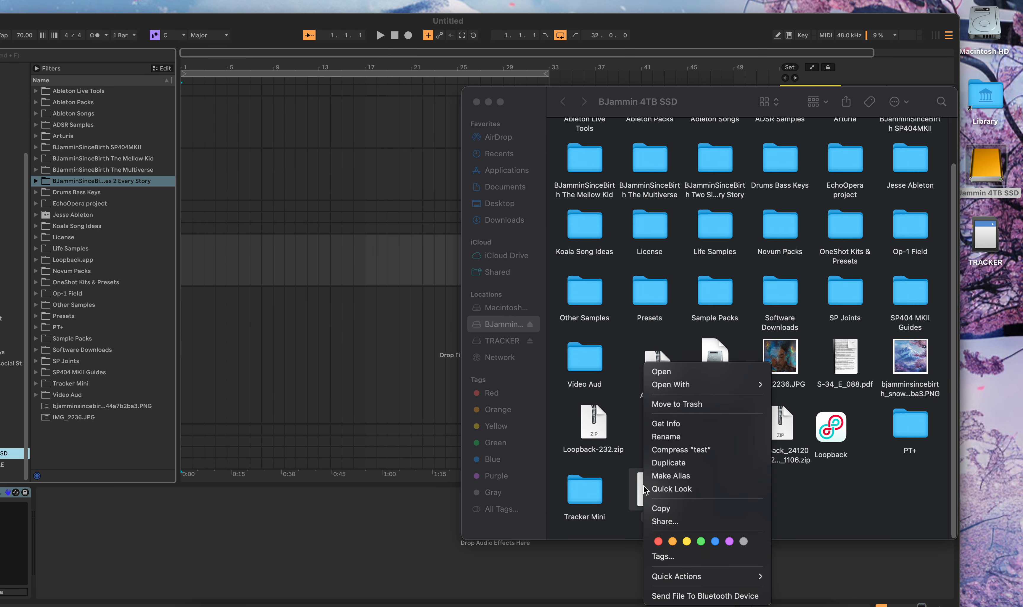
{"action": "left_click", "coordinate": [689, 406]}
{"action": "left_click", "coordinate": [477, 102]}
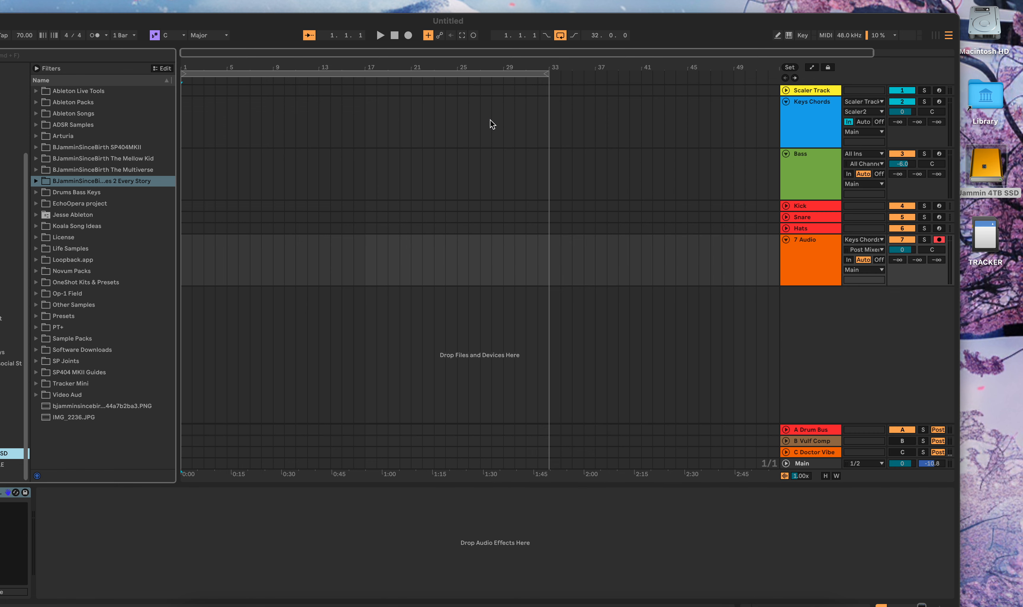
Reposition the Live window, reopen Drambo from the 7 Audio track and remove the recorded sample from the Flexi Sampler
{"action": "left_click_drag", "start_coordinate": [486, 18], "coordinate": [561, 5]}
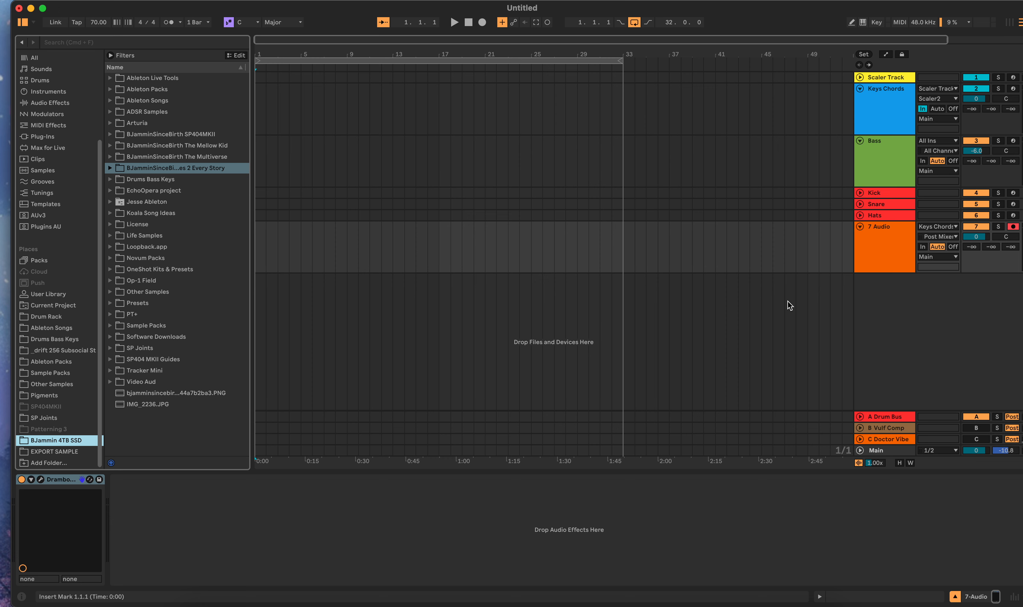
{"action": "left_click", "coordinate": [808, 248]}
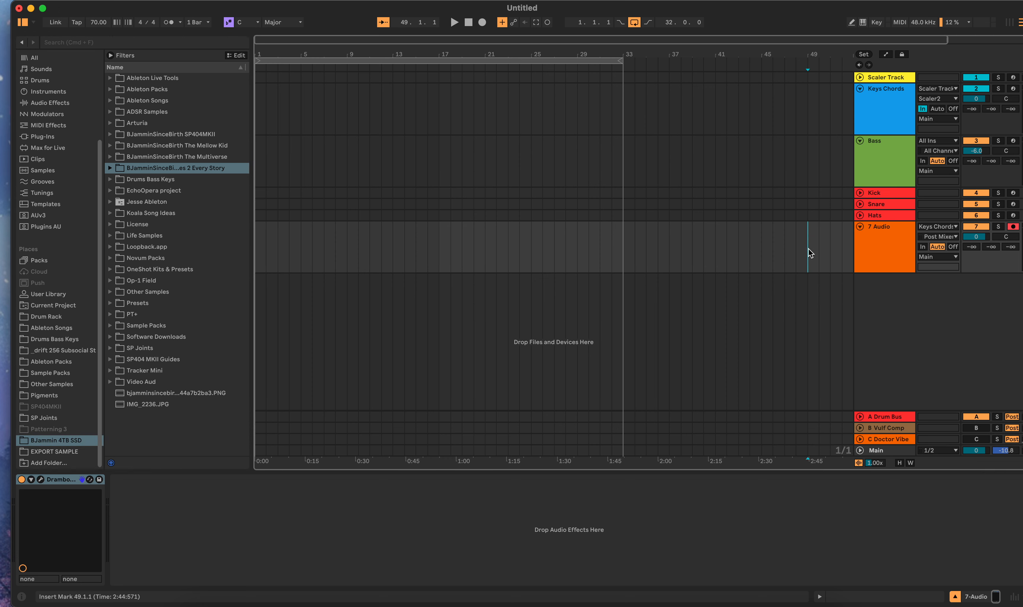
{"action": "left_click", "coordinate": [41, 480]}
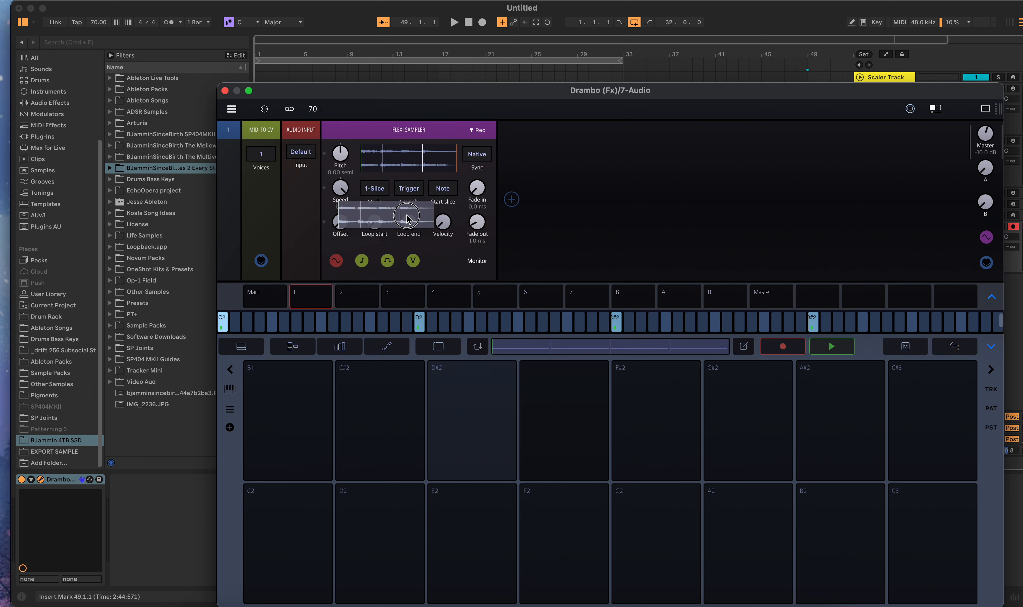
{"action": "left_click", "coordinate": [398, 165]}
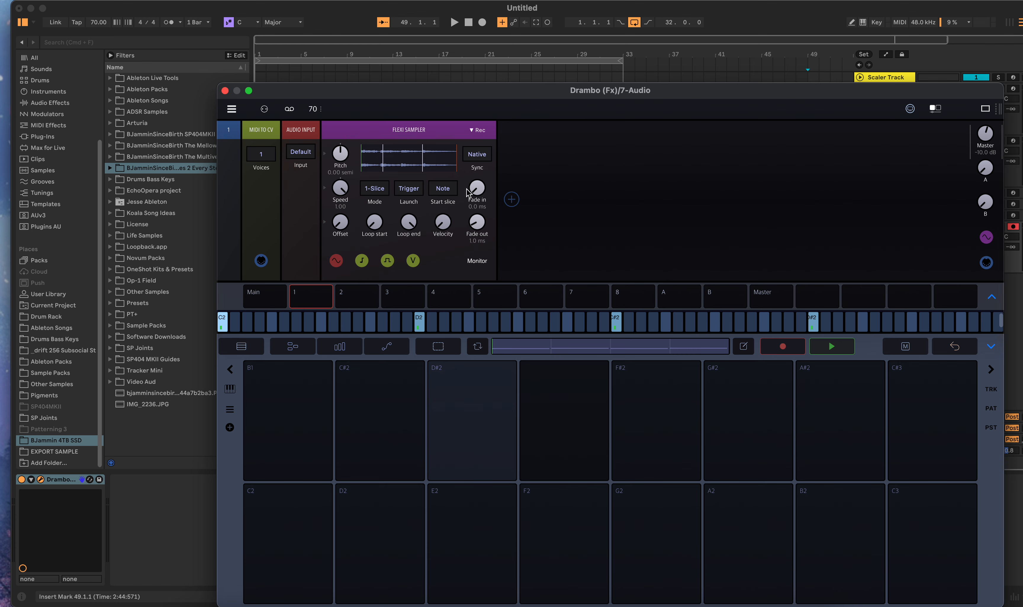
{"action": "left_click_drag", "start_coordinate": [431, 163], "coordinate": [418, 239]}
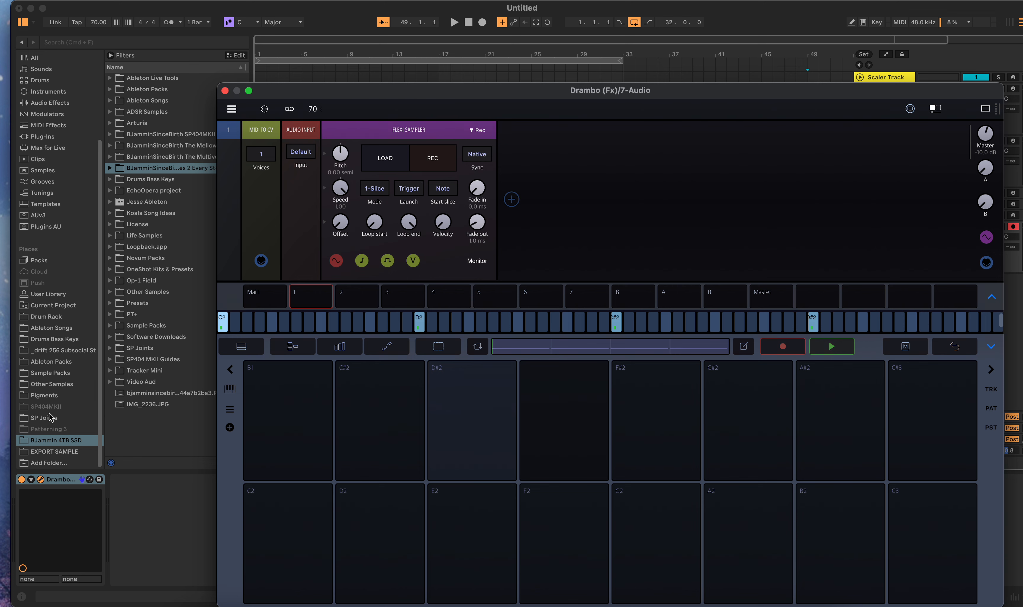
Look through Other Samples, and open the Acoustic_Guitar_Lead folder of the first acoustic guitar pack in Sample Packs
{"action": "left_click", "coordinate": [47, 384]}
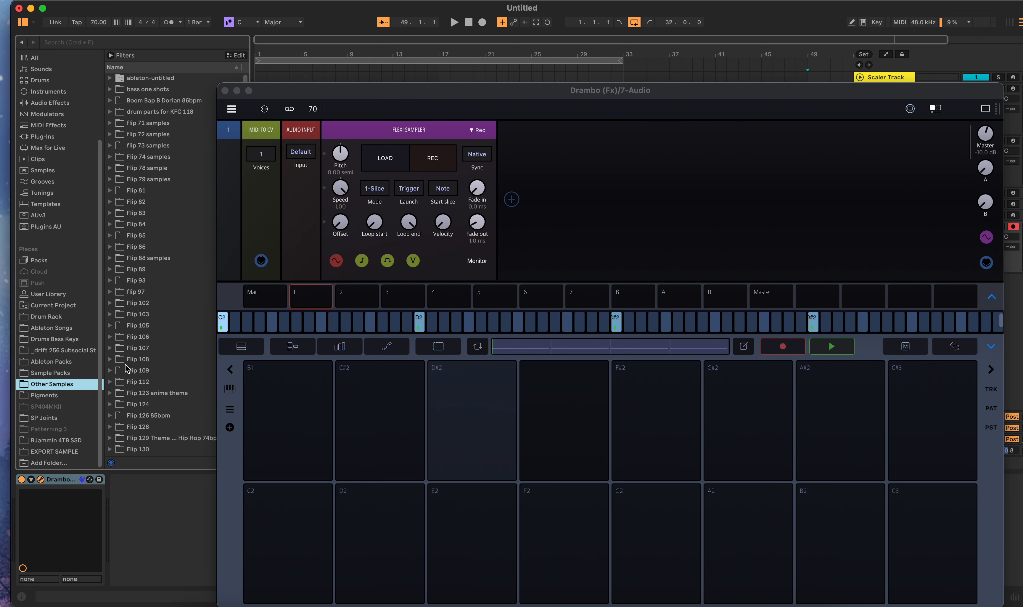
{"action": "scroll", "coordinate": [126, 369], "scroll_direction": "down", "scroll_amount": 15}
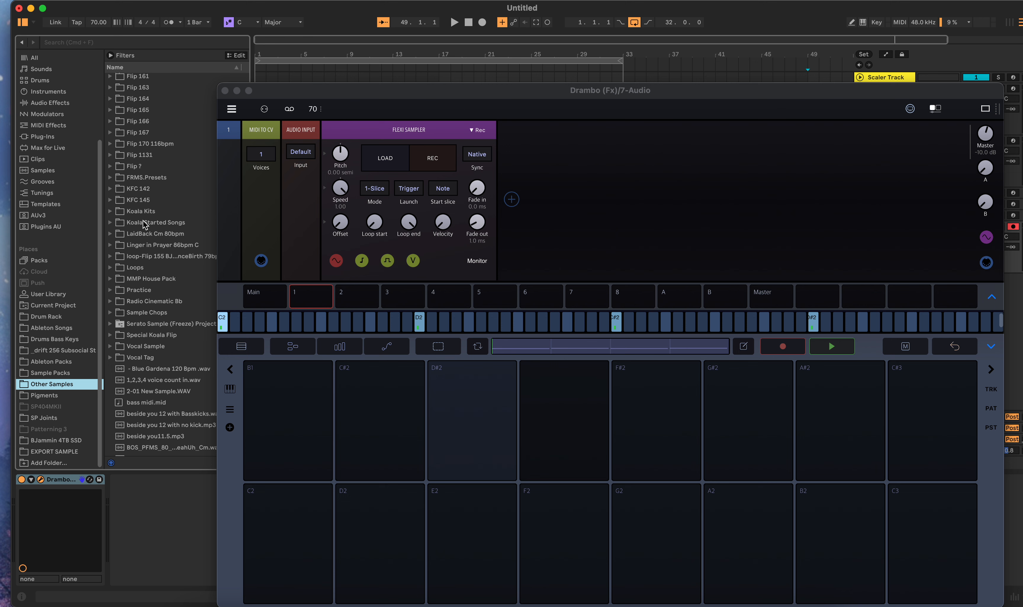
{"action": "scroll", "coordinate": [145, 225], "scroll_direction": "down", "scroll_amount": 5}
{"action": "left_click", "coordinate": [68, 370]}
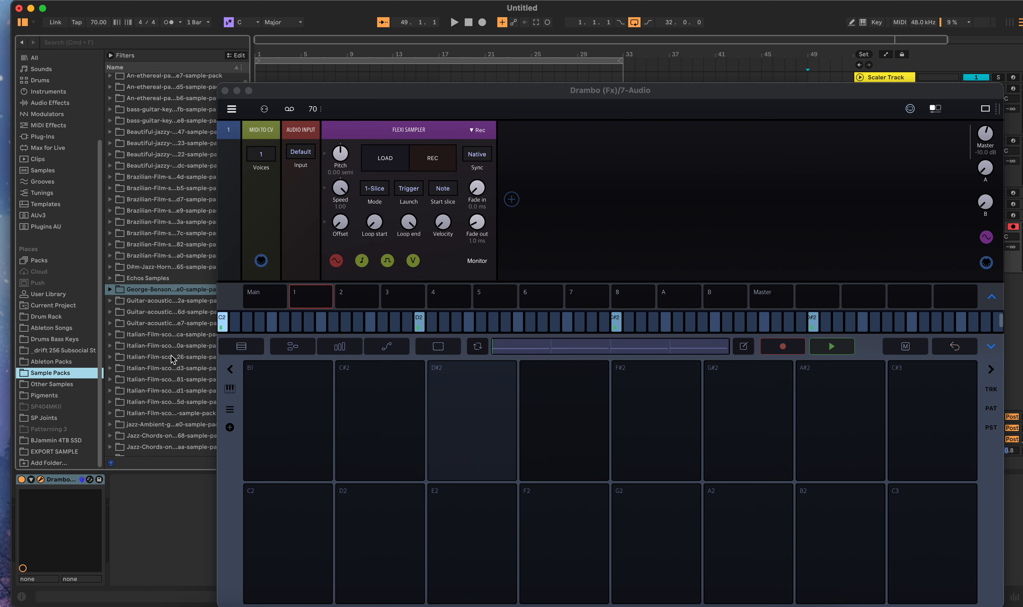
{"action": "left_click", "coordinate": [109, 301]}
{"action": "left_click", "coordinate": [135, 315]}
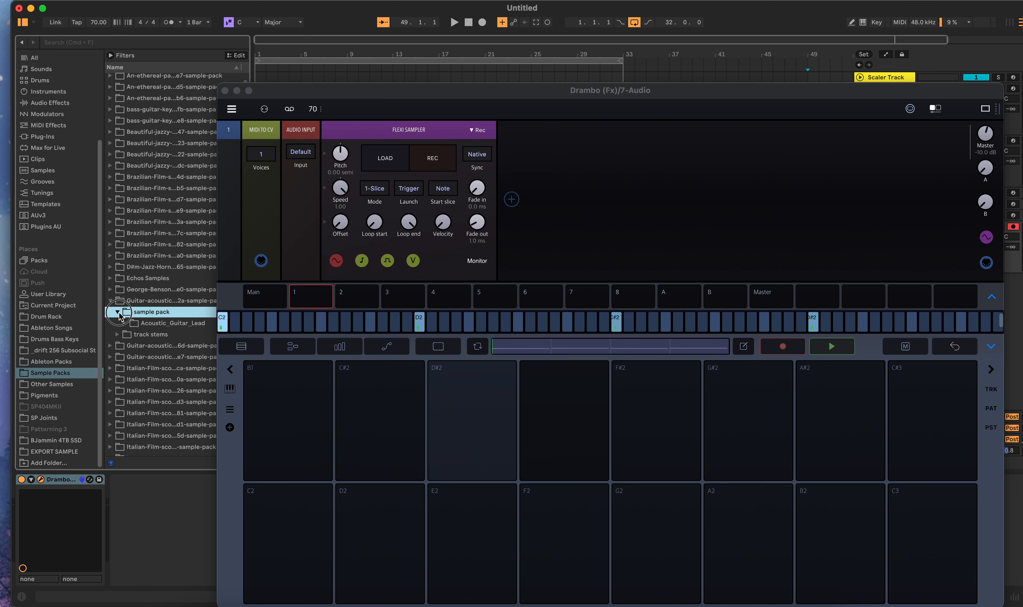
{"action": "left_click", "coordinate": [163, 328]}
{"action": "left_click", "coordinate": [124, 323]}
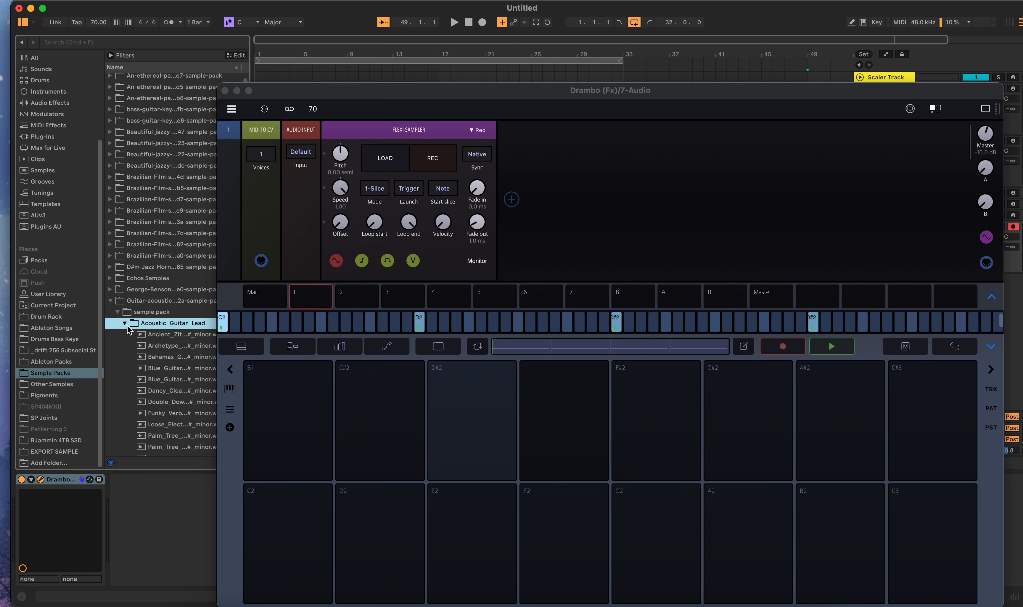
Load the Blue_Guitar_Arp_Chords_02_78_BPM_D#_minor sample from the browser into Drambo's Flexi Sampler
{"action": "left_click", "coordinate": [162, 356]}
{"action": "left_click", "coordinate": [173, 371]}
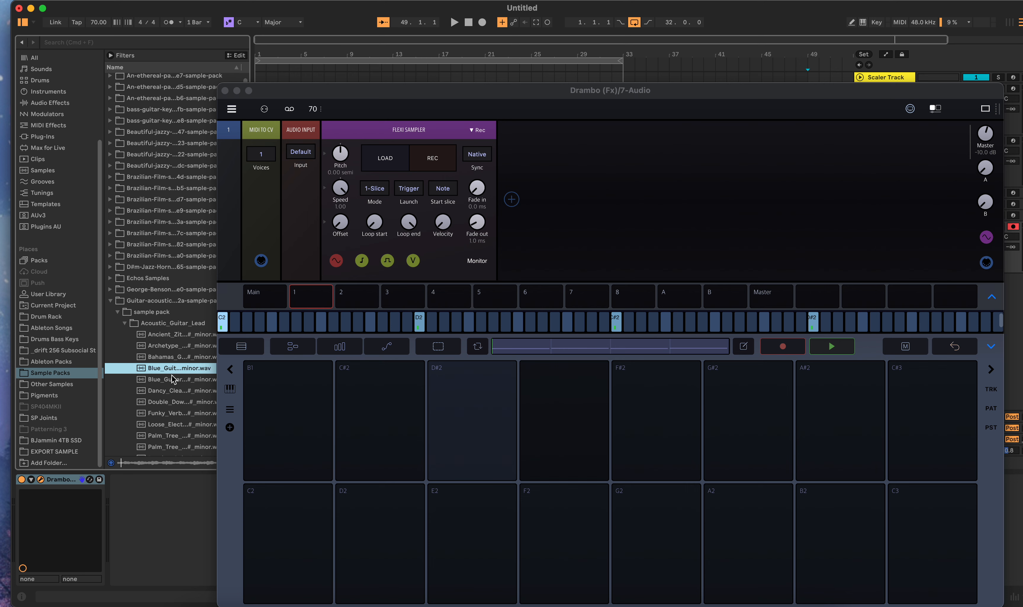
{"action": "left_click_drag", "start_coordinate": [171, 370], "coordinate": [384, 166]}
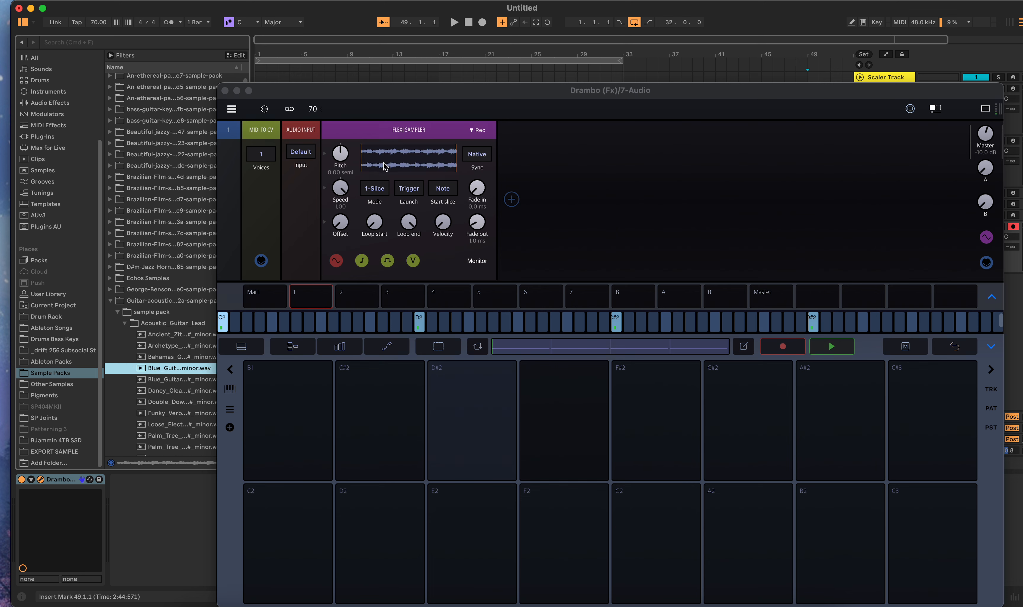
Set the Flexi Sampler's start slice to Random and keep its playback mode at 1-Slice
{"action": "left_click", "coordinate": [451, 193]}
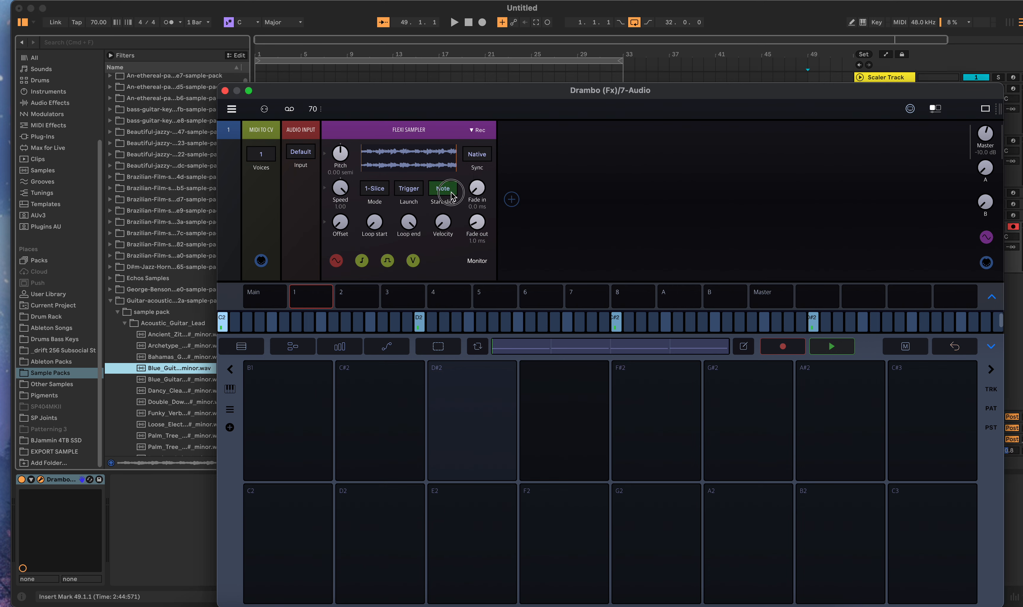
{"action": "left_click", "coordinate": [484, 224]}
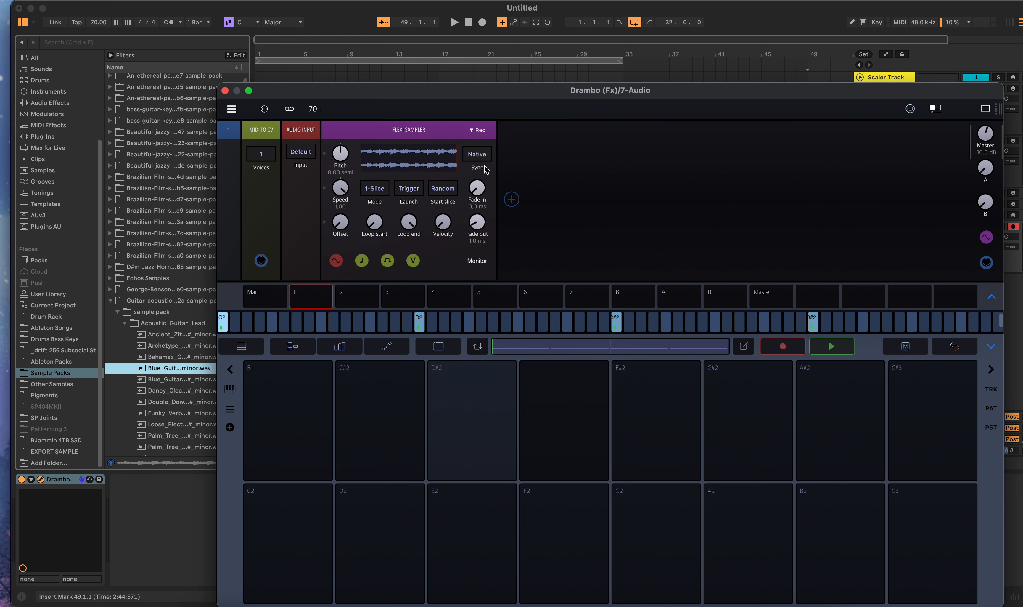
{"action": "left_click", "coordinate": [374, 192]}
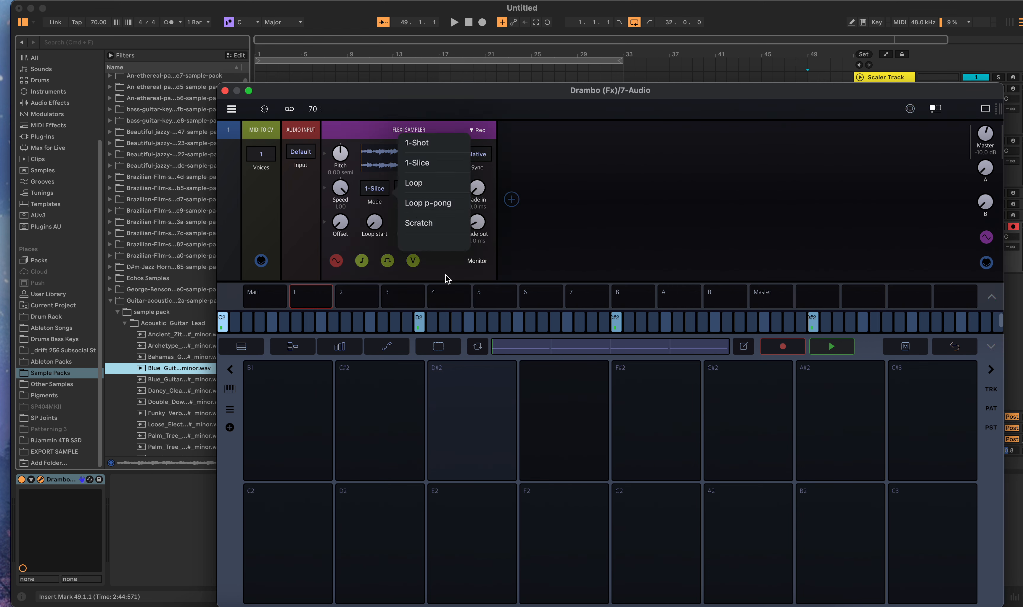
{"action": "left_click", "coordinate": [390, 212]}
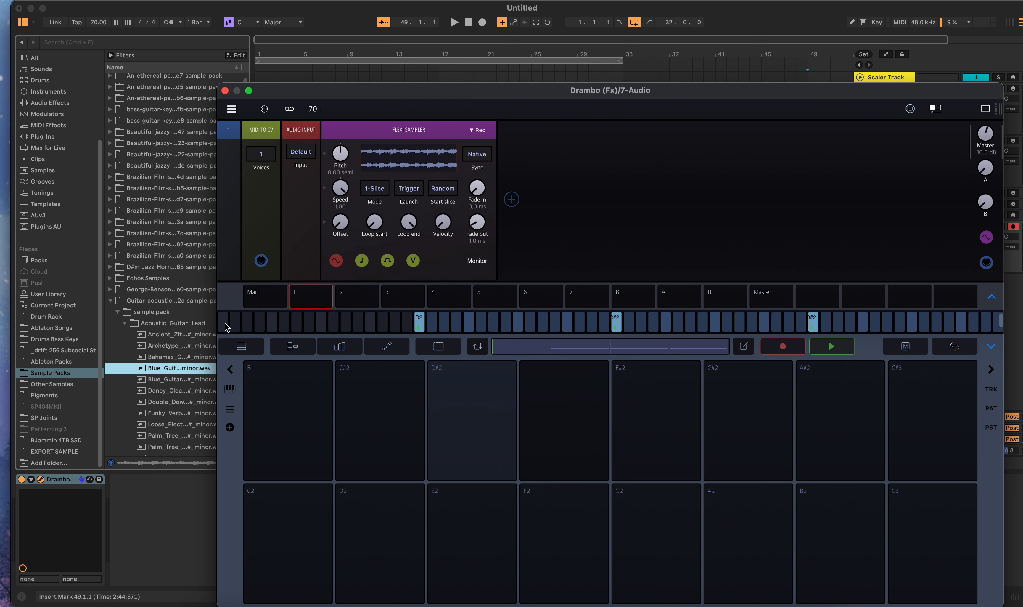
Clear the remaining chord notes from the step sequencer so the four-bar pattern is empty
{"action": "left_click", "coordinate": [419, 322]}
{"action": "left_click", "coordinate": [617, 322]}
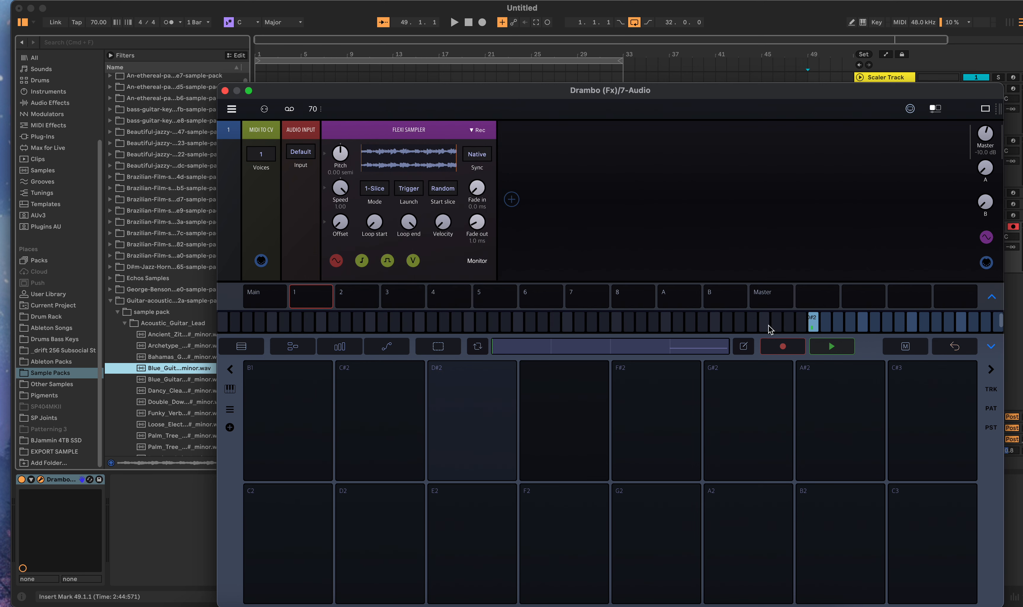
{"action": "left_click", "coordinate": [813, 323]}
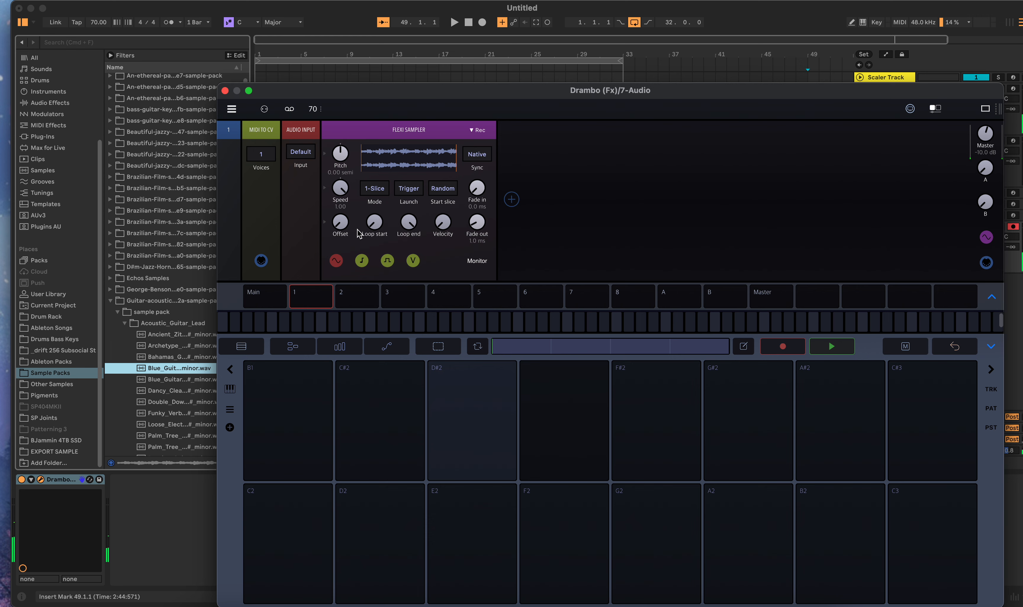
Try transient detection and 16 slices on the guitar sample, settle on 8 slices and close the waveform editor
{"action": "left_click", "coordinate": [381, 158]}
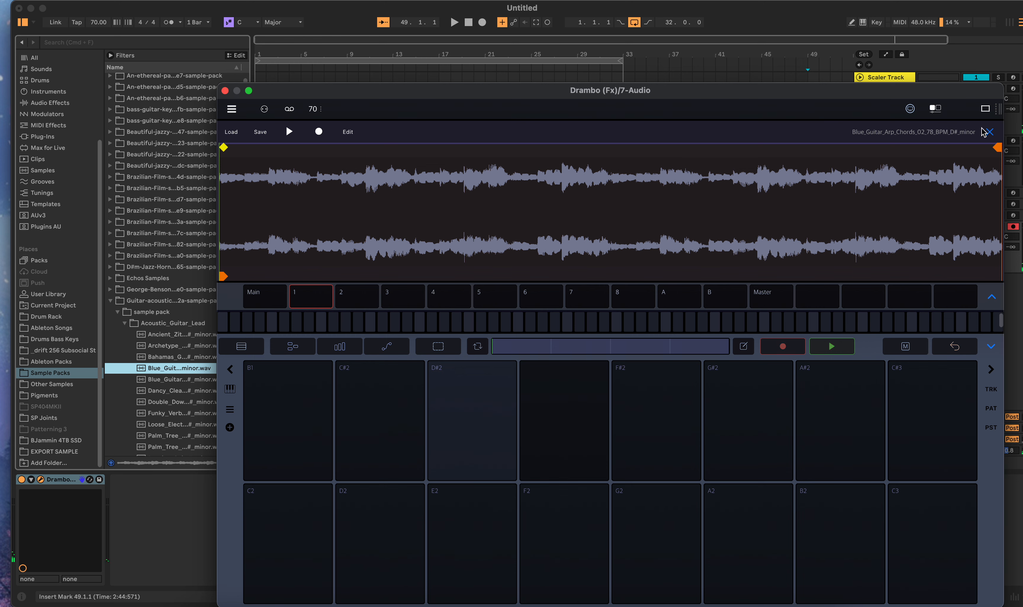
{"action": "left_click", "coordinate": [354, 132]}
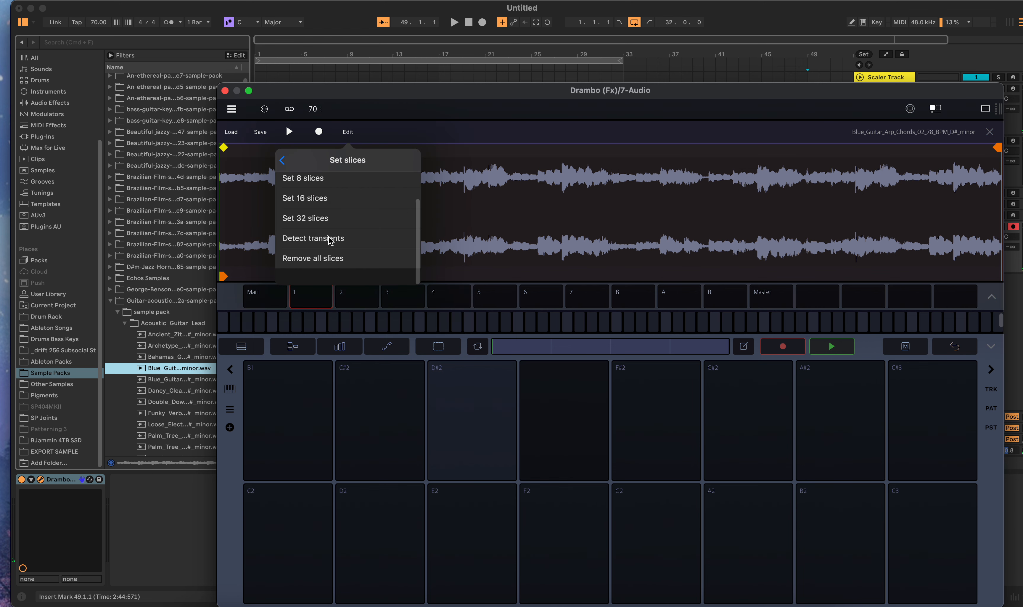
{"action": "left_click", "coordinate": [325, 244]}
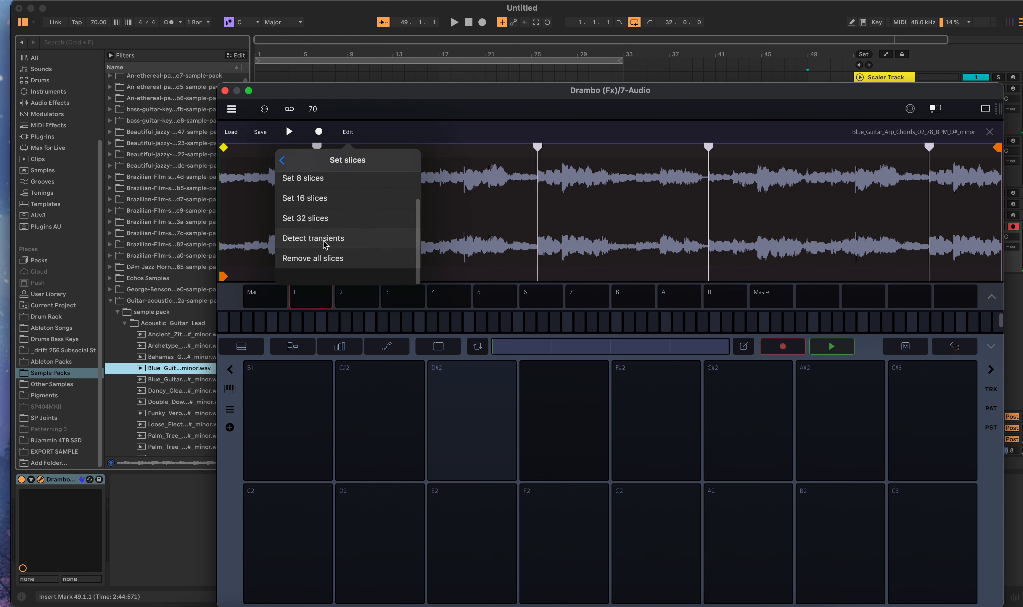
{"action": "left_click", "coordinate": [328, 200]}
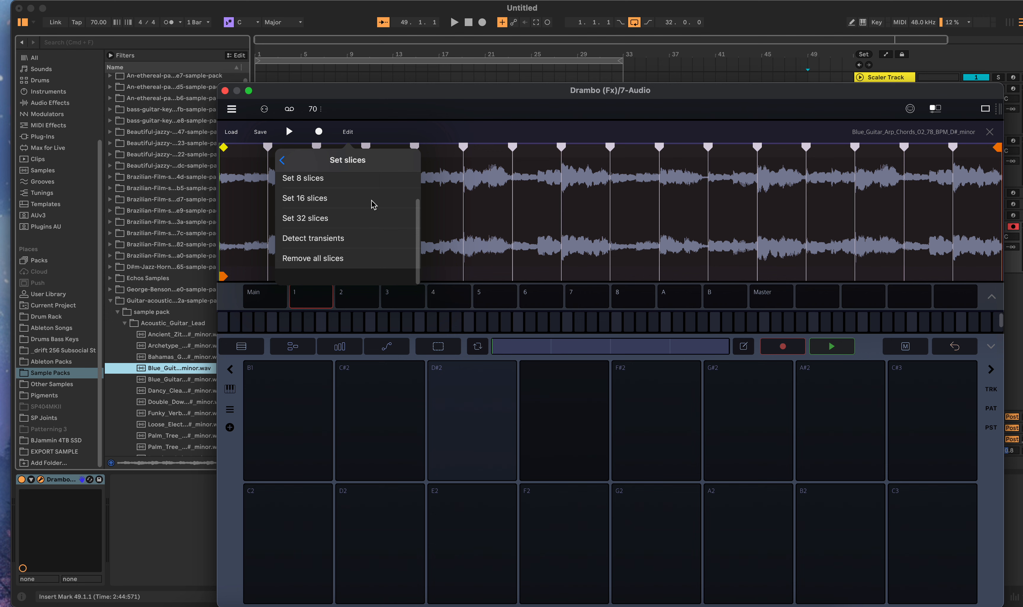
{"action": "left_click", "coordinate": [344, 185]}
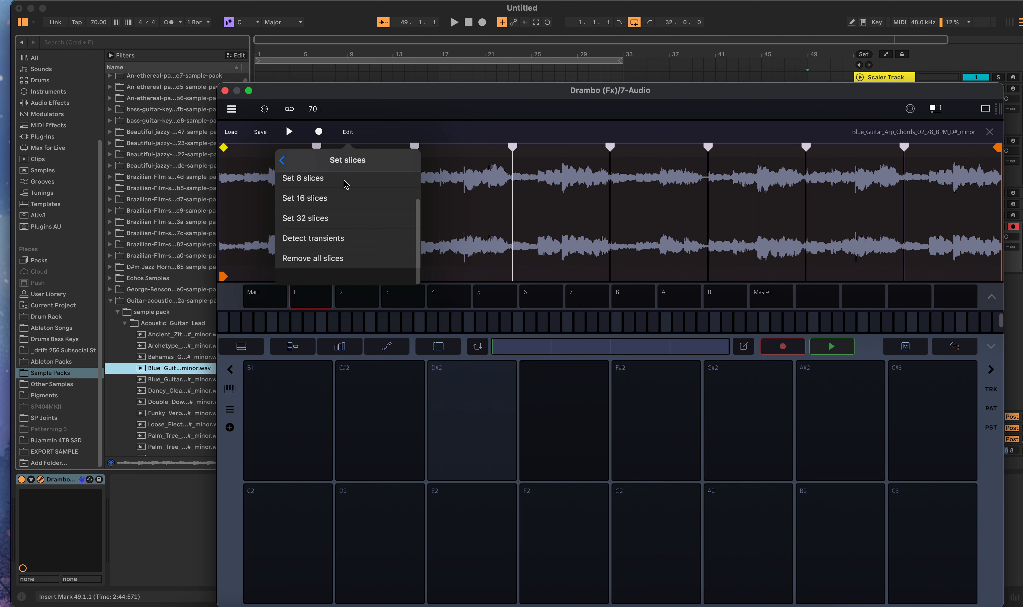
{"action": "left_click", "coordinate": [986, 130]}
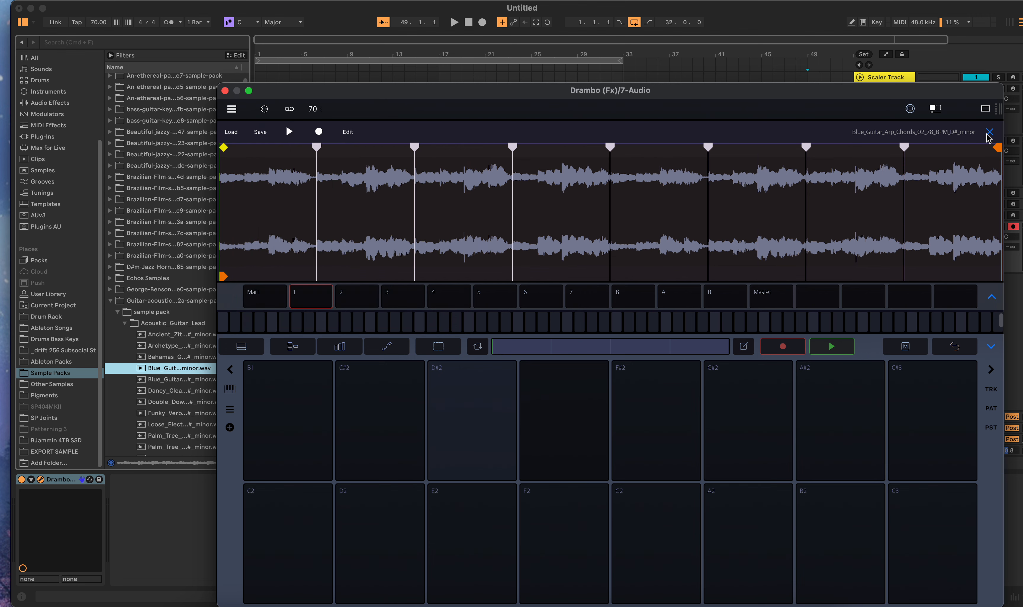
{"action": "left_click", "coordinate": [990, 132]}
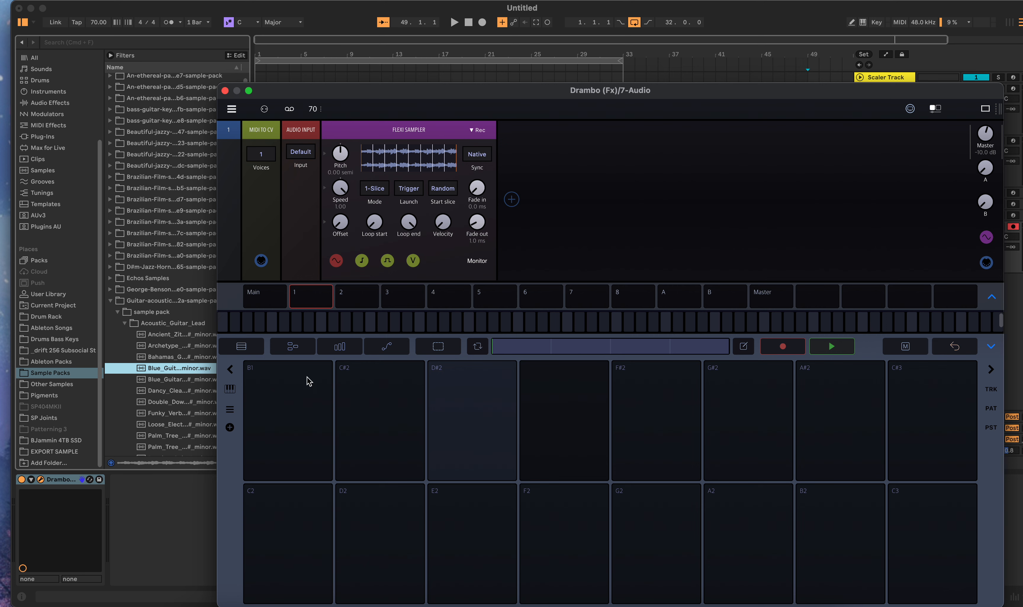
Place notes on every fourth step from the start of the pattern into the third bar
{"action": "left_click", "coordinate": [223, 328]}
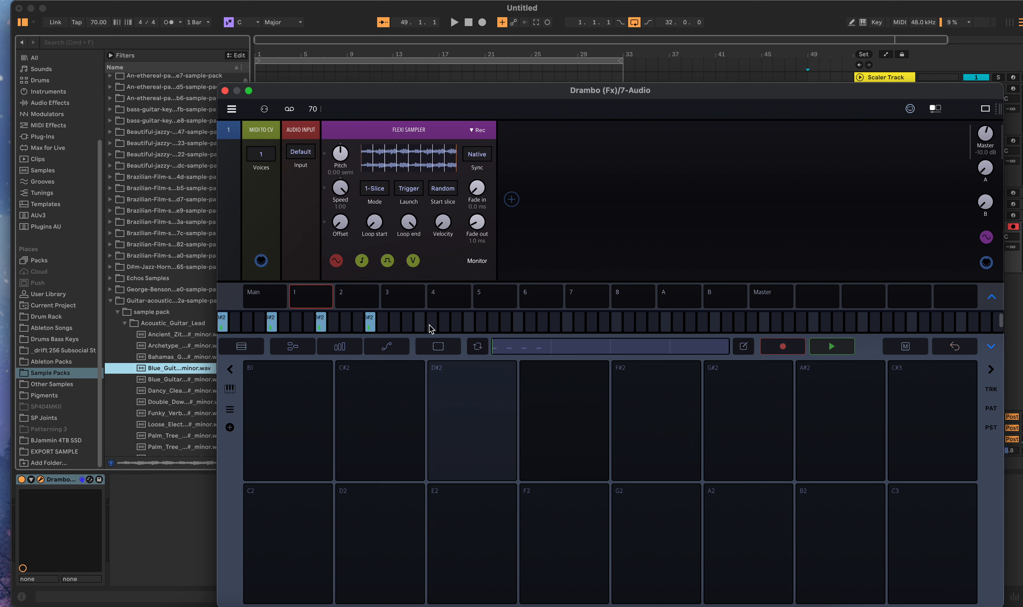
{"action": "left_click", "coordinate": [420, 326]}
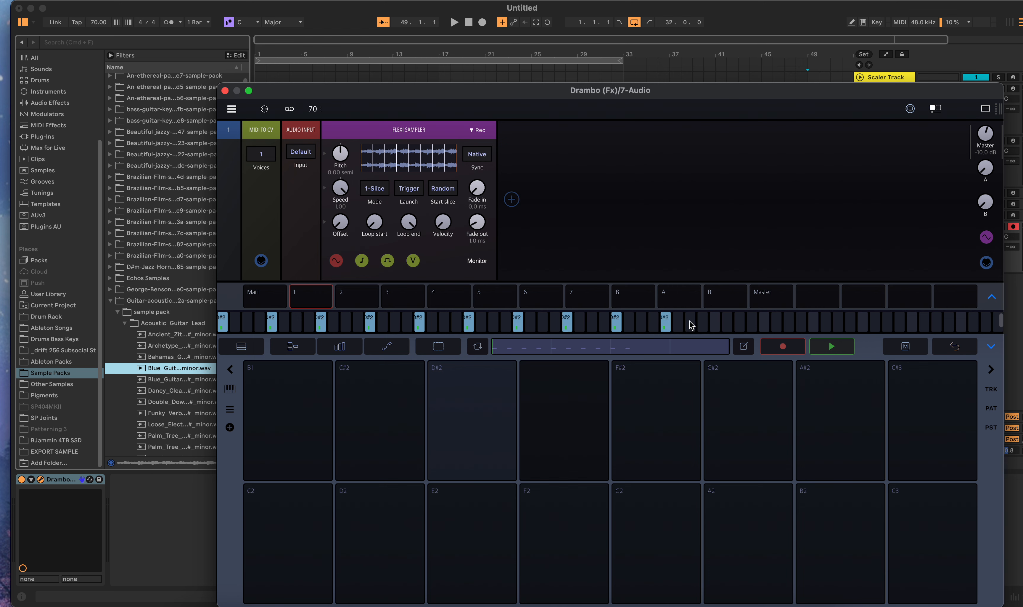
{"action": "left_click", "coordinate": [712, 321]}
Add extra notes between the regular steps, a four-step note at the start of bar four, and notes through the pattern's end
{"action": "left_click", "coordinate": [531, 326]}
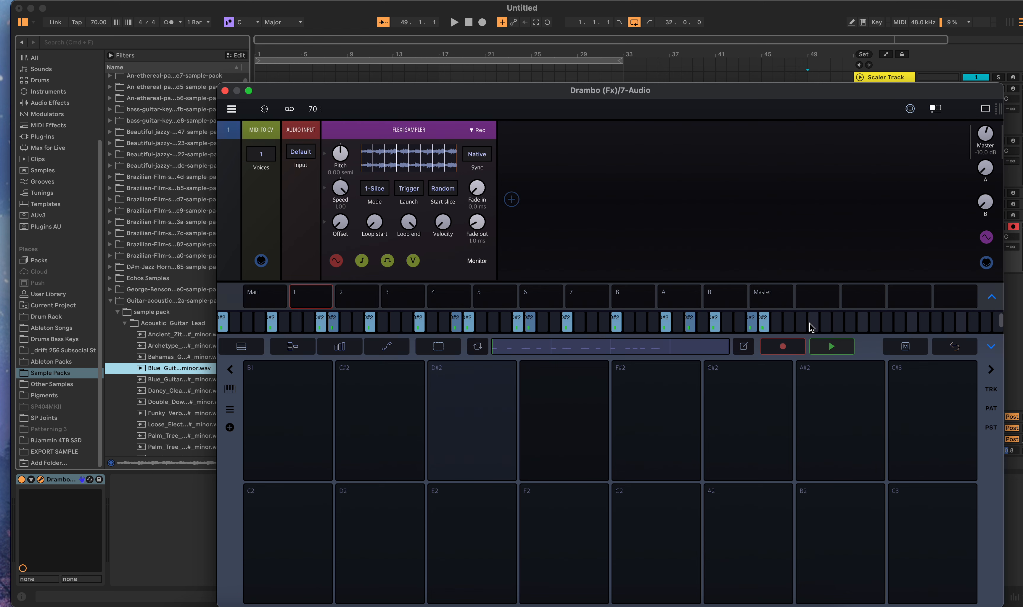
{"action": "left_click_drag", "start_coordinate": [811, 327], "coordinate": [848, 331]}
{"action": "left_click", "coordinate": [790, 326]}
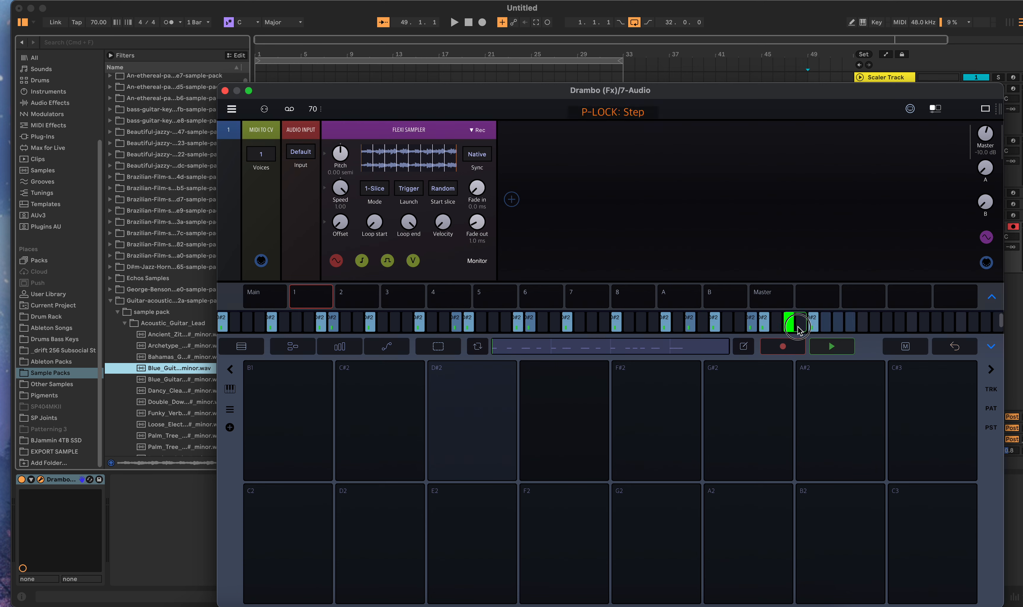
{"action": "left_click", "coordinate": [862, 326]}
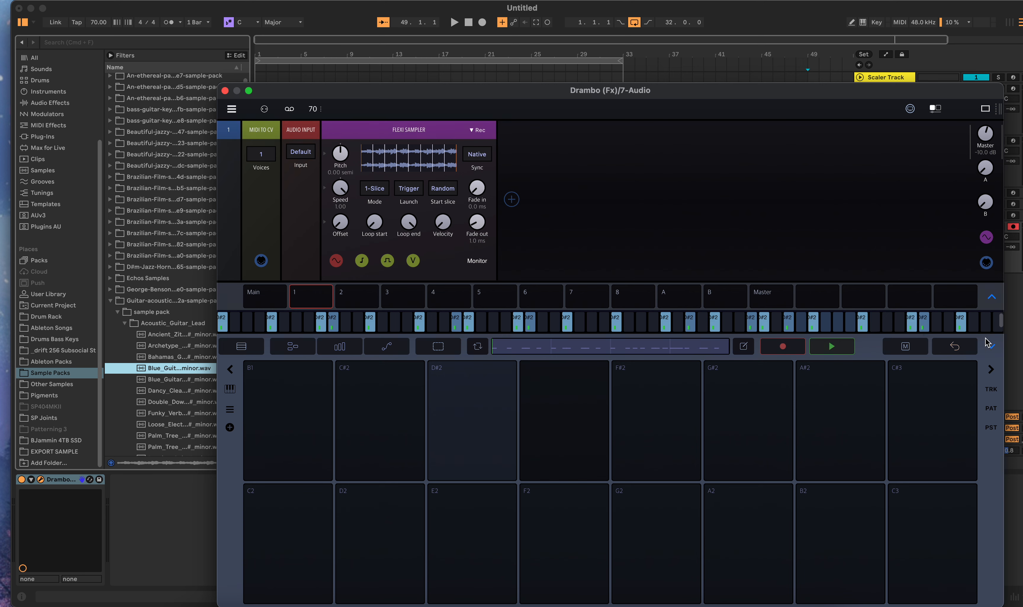
Add a note right after the second note of the pattern, start playback and lower the Flexi Sampler's pitch to -4.21 semitones
{"action": "left_click_drag", "start_coordinate": [961, 326], "coordinate": [1012, 330]}
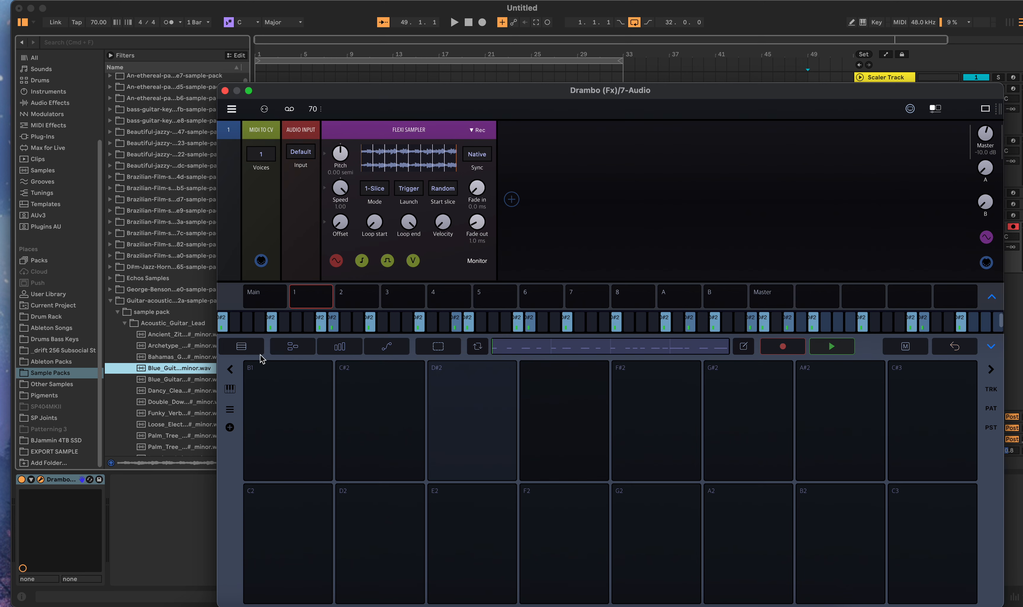
{"action": "left_click", "coordinate": [283, 327]}
{"action": "left_click", "coordinate": [454, 22]}
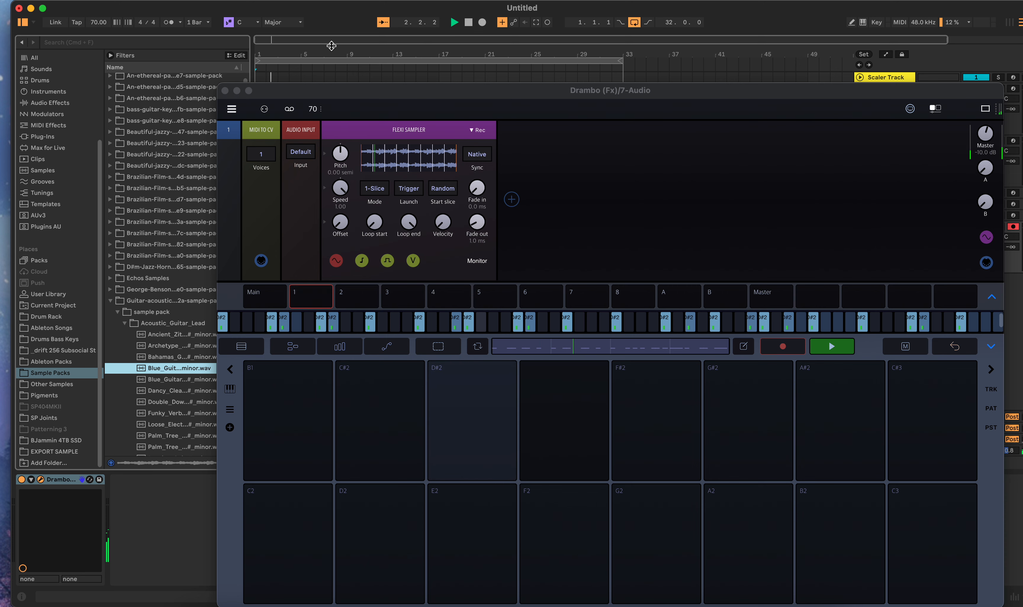
{"action": "left_click_drag", "start_coordinate": [340, 188], "coordinate": [341, 160]}
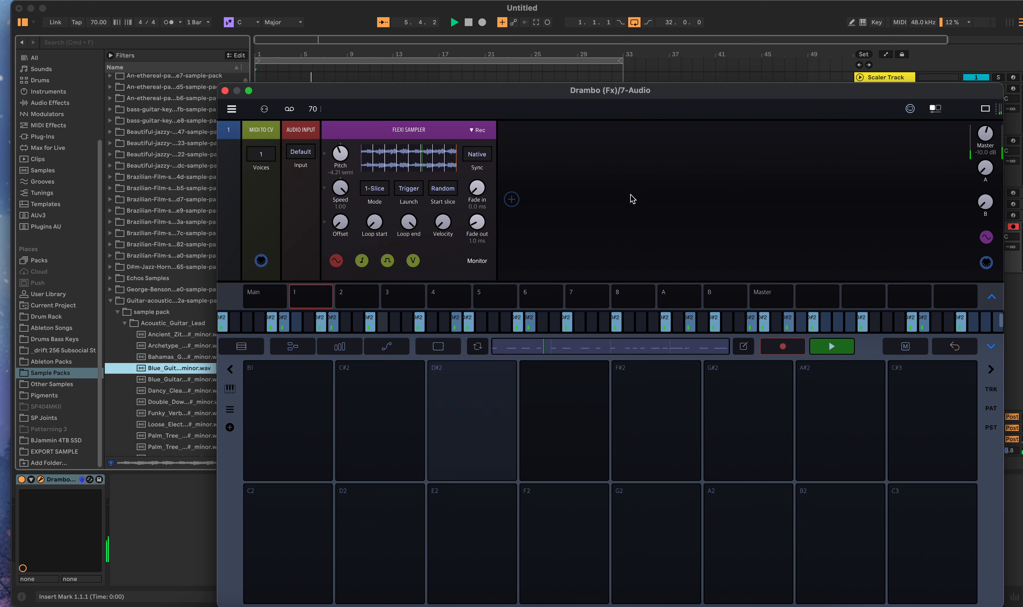
{"action": "left_click", "coordinate": [512, 199]}
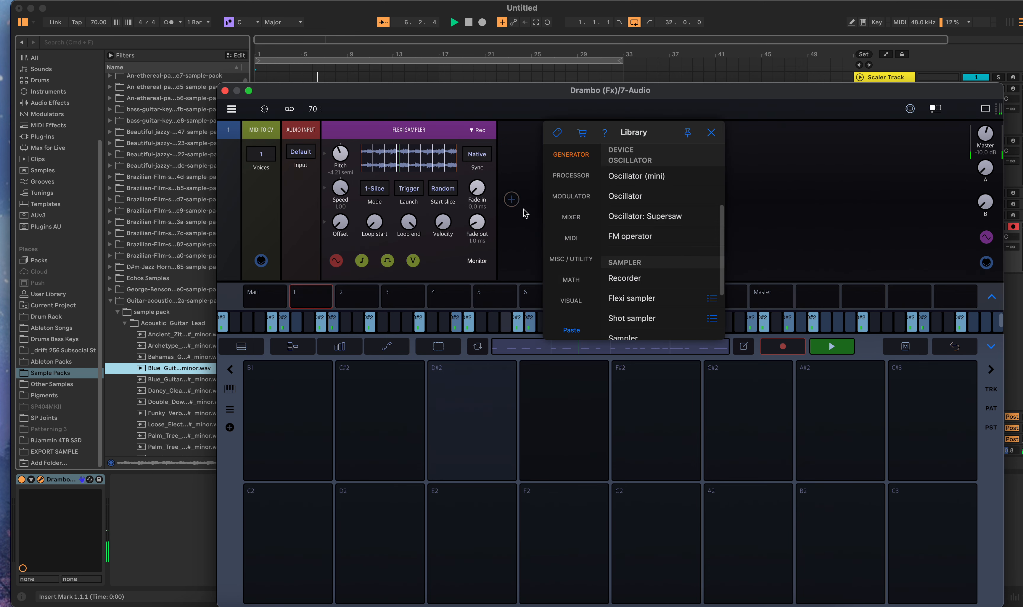
{"action": "scroll", "coordinate": [677, 251], "scroll_direction": "down", "scroll_amount": 3}
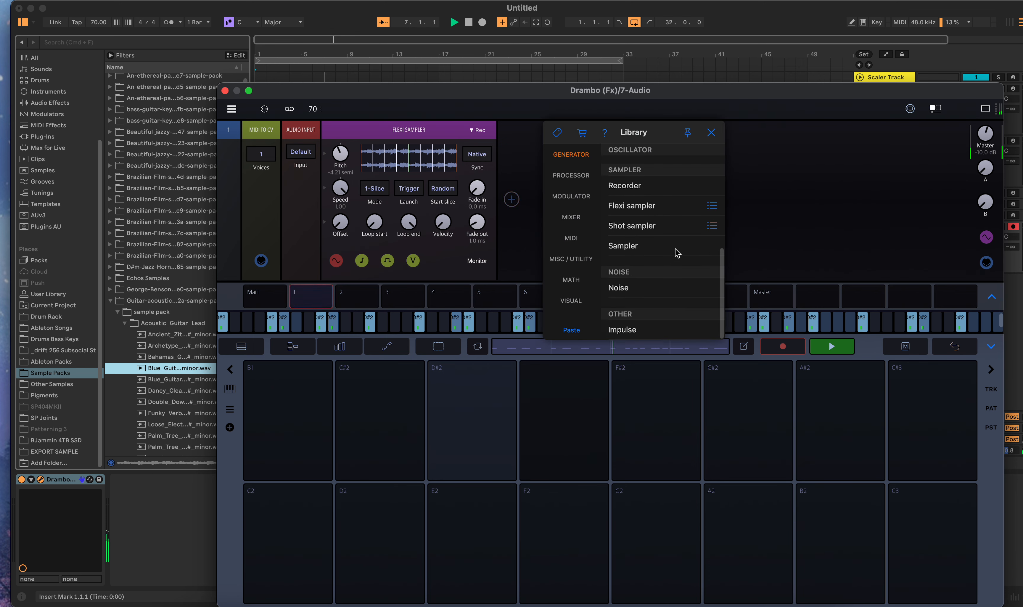
{"action": "key", "text": "Escape"}
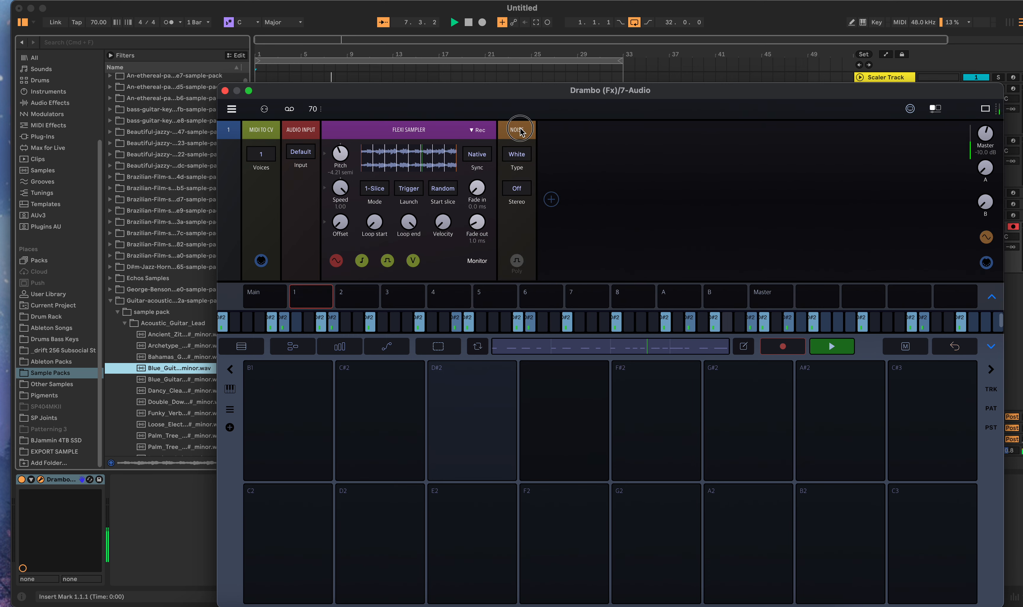
Try adding an Audio Unit processor after the Flexi Sampler and remove it again
{"action": "left_click", "coordinate": [511, 199]}
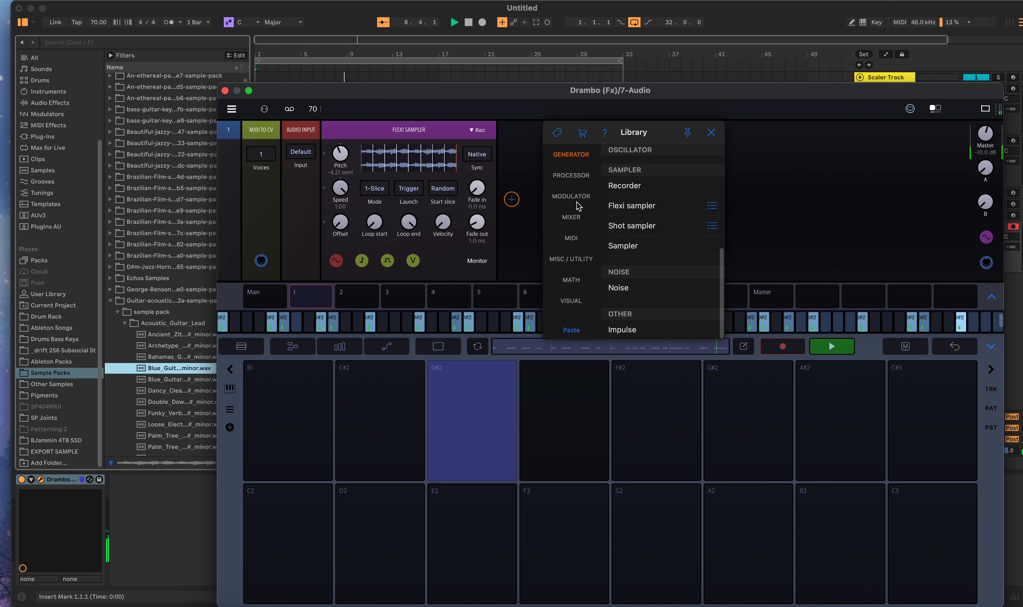
{"action": "left_click", "coordinate": [571, 175]}
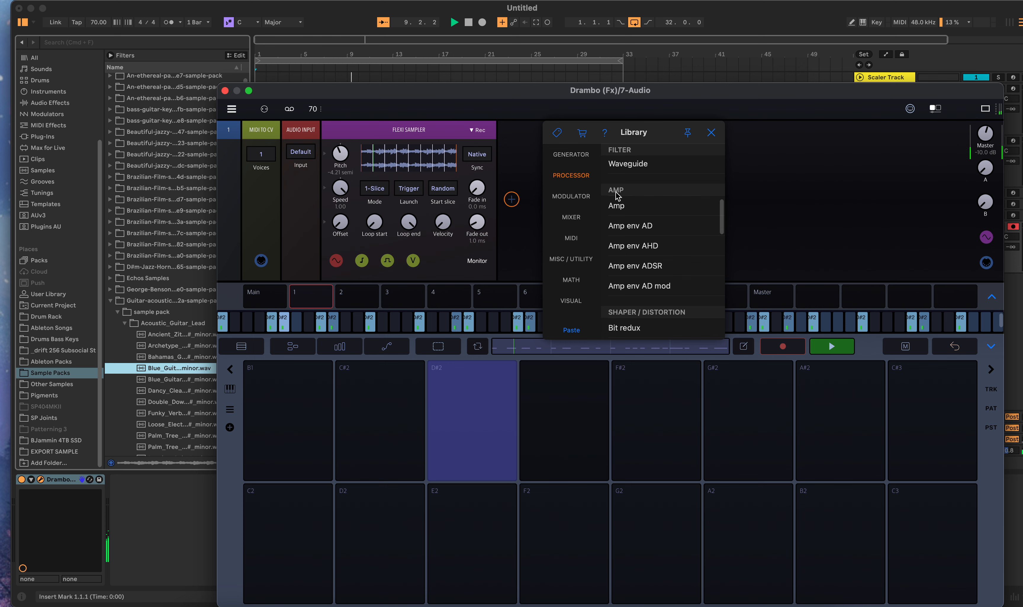
{"action": "scroll", "coordinate": [669, 235], "scroll_direction": "up", "scroll_amount": 5}
{"action": "scroll", "coordinate": [669, 233], "scroll_direction": "down", "scroll_amount": 3}
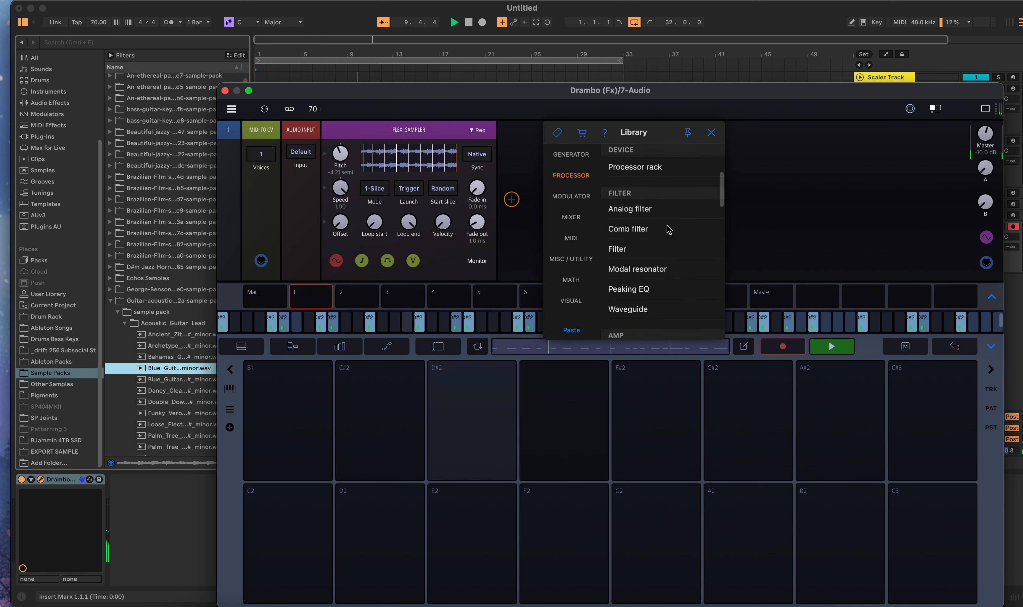
{"action": "scroll", "coordinate": [666, 237], "scroll_direction": "up", "scroll_amount": 4}
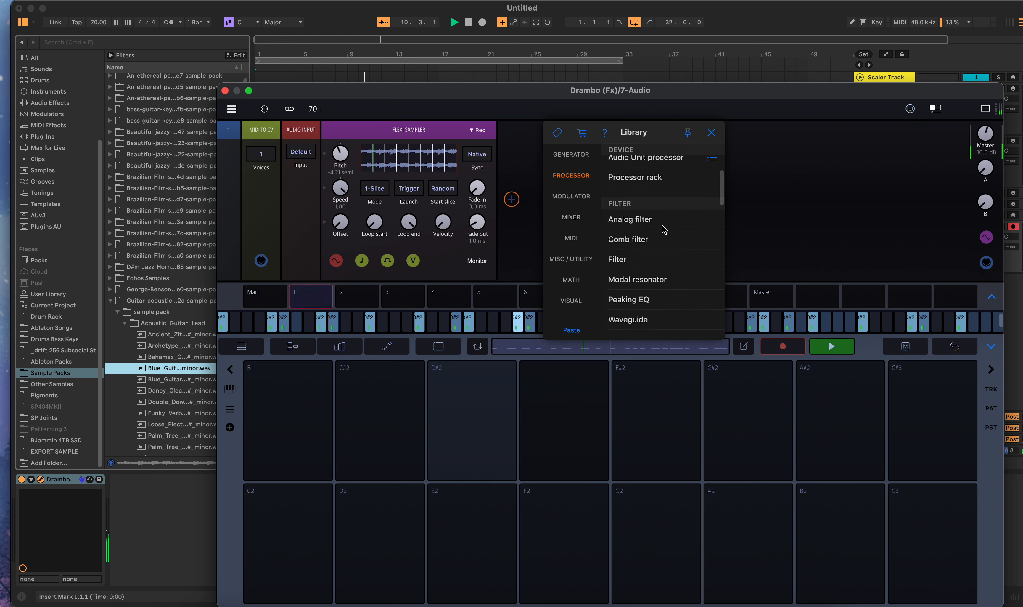
{"action": "left_click", "coordinate": [671, 201]}
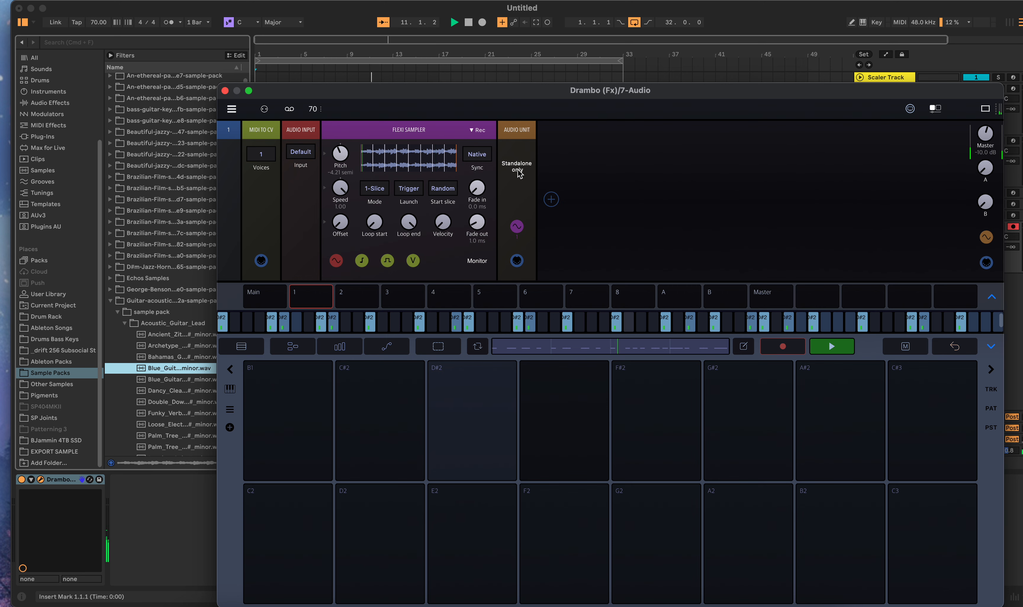
{"action": "left_click_drag", "start_coordinate": [517, 131], "coordinate": [516, 235]}
Insert an Analog filter after the Flexi Sampler, with its tone at 0.87 and its cutoff at 239 Hz
{"action": "left_click", "coordinate": [512, 199]}
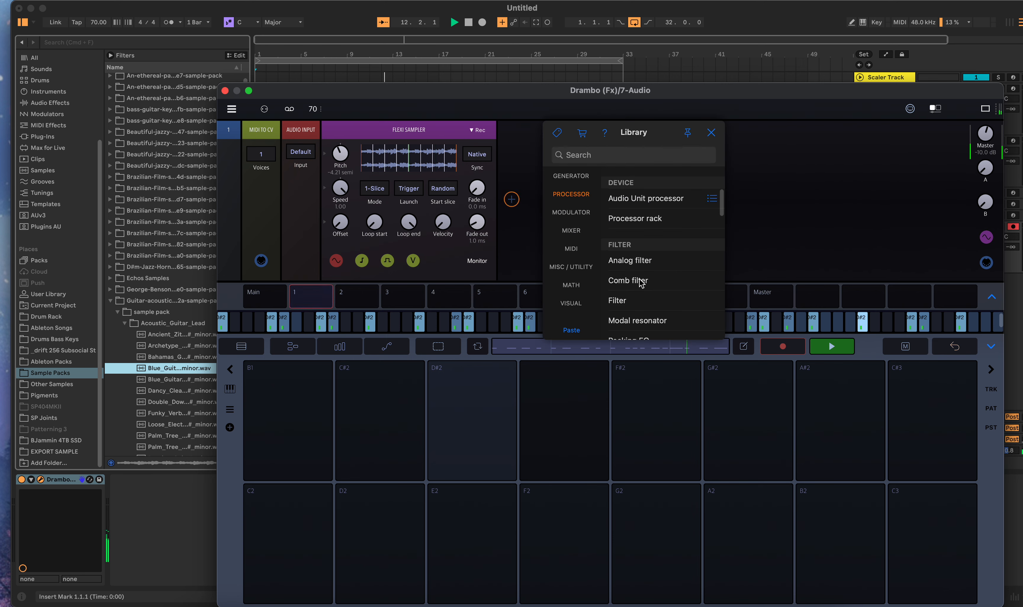
{"action": "left_click", "coordinate": [642, 265]}
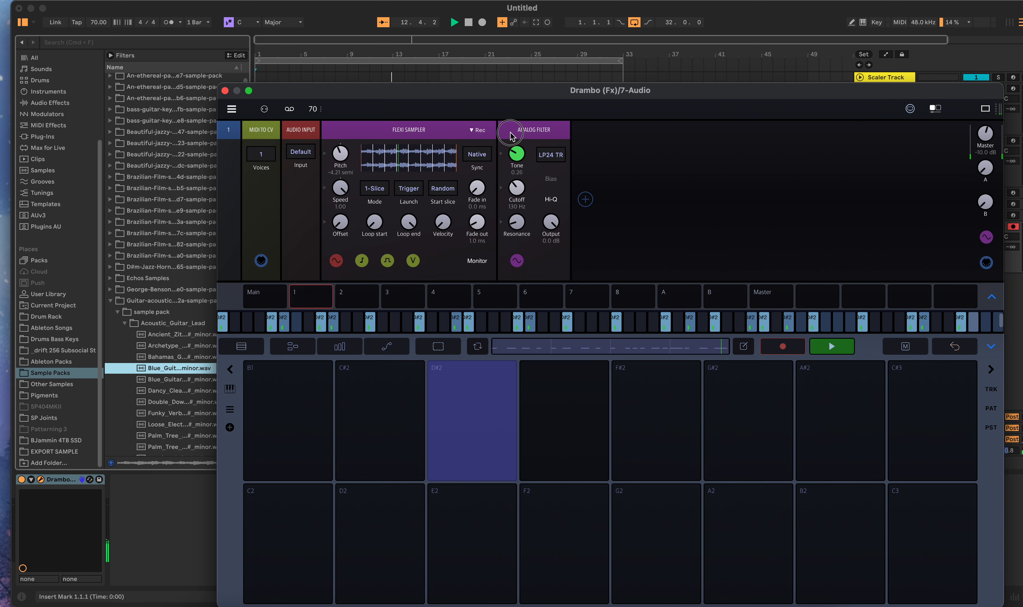
{"action": "left_click_drag", "start_coordinate": [516, 124], "coordinate": [525, 95]}
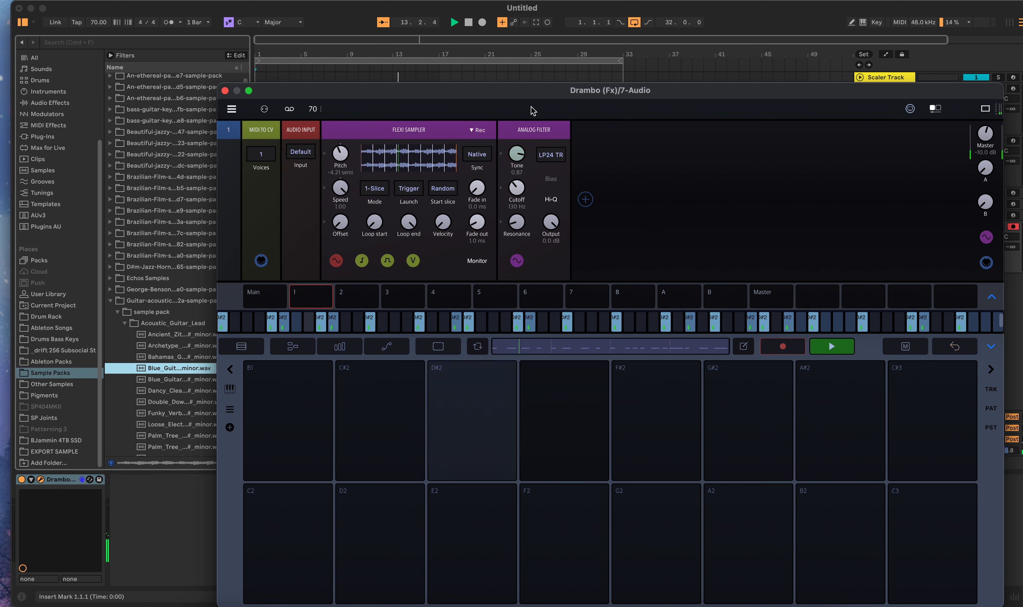
{"action": "left_click", "coordinate": [516, 189]}
{"action": "left_click_drag", "start_coordinate": [517, 190], "coordinate": [553, 222]}
Switch the Analog filter's type to LP12 SK1, reduce its tone to 0.76 and set its output to -6.7 dB
{"action": "left_click", "coordinate": [554, 157]}
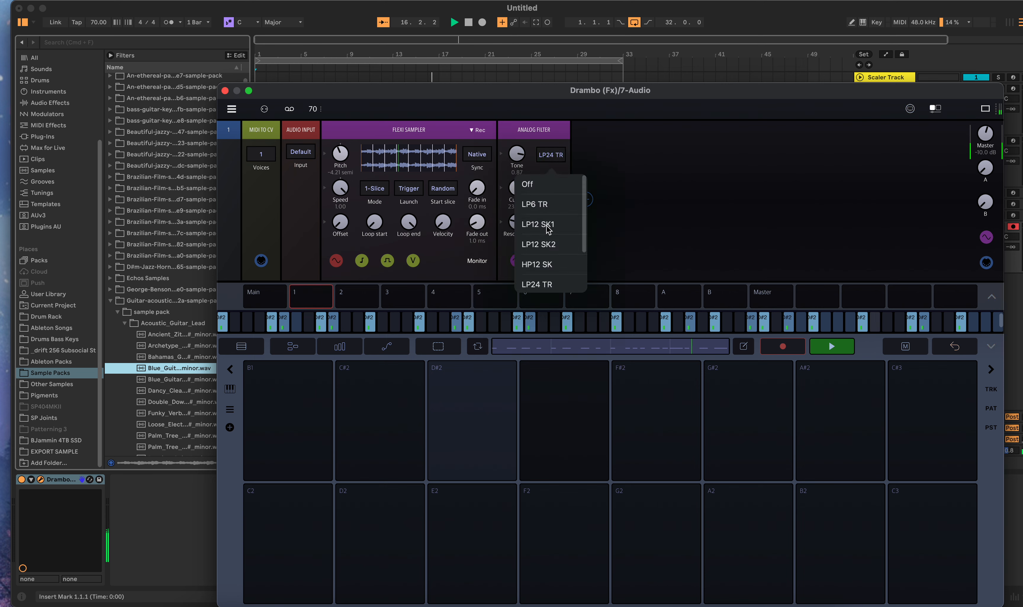
{"action": "left_click", "coordinate": [549, 227]}
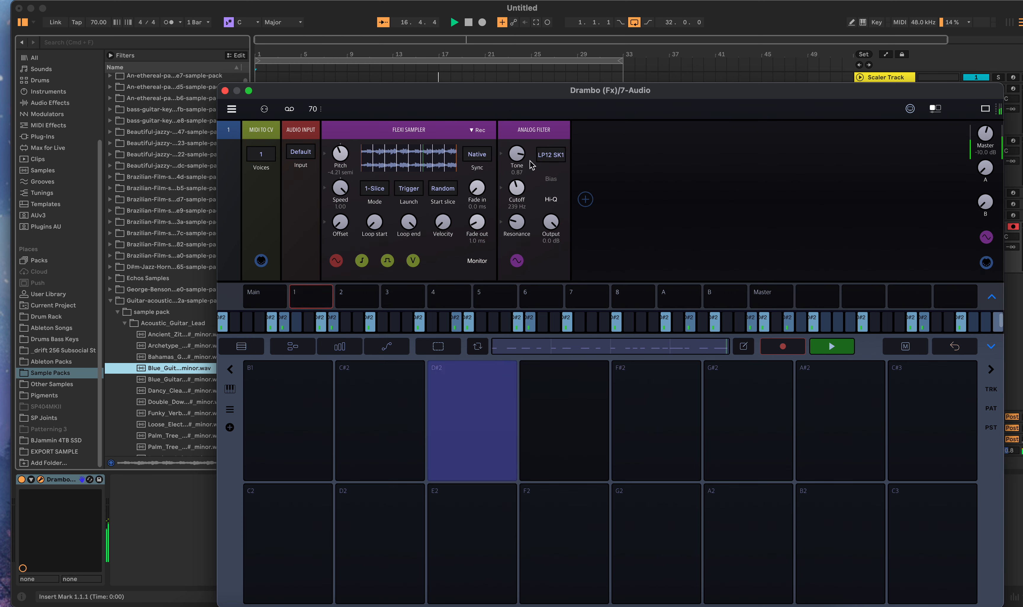
{"action": "left_click_drag", "start_coordinate": [519, 171], "coordinate": [523, 166]}
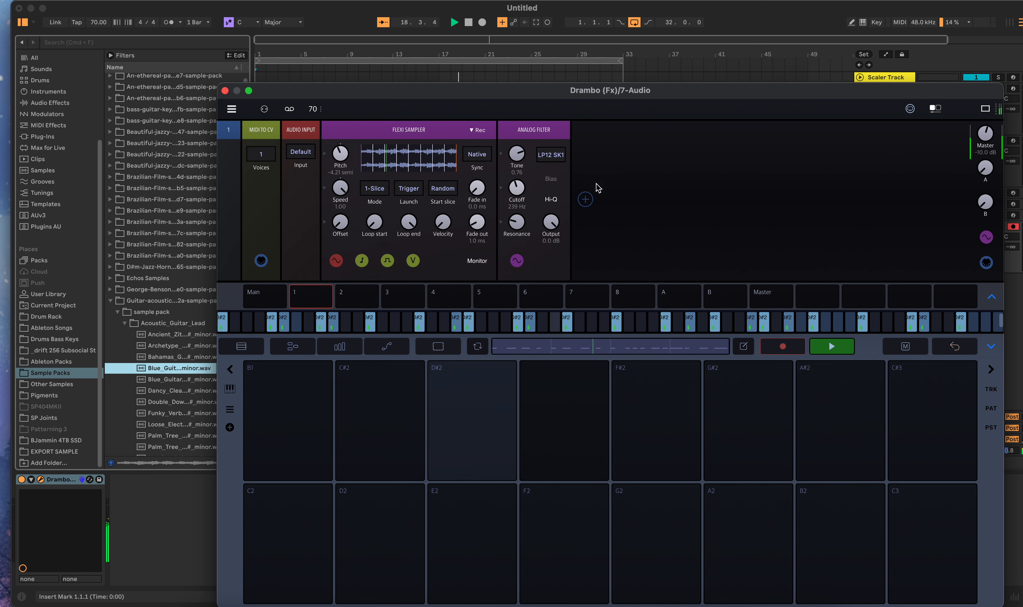
{"action": "left_click_drag", "start_coordinate": [551, 223], "coordinate": [551, 251]}
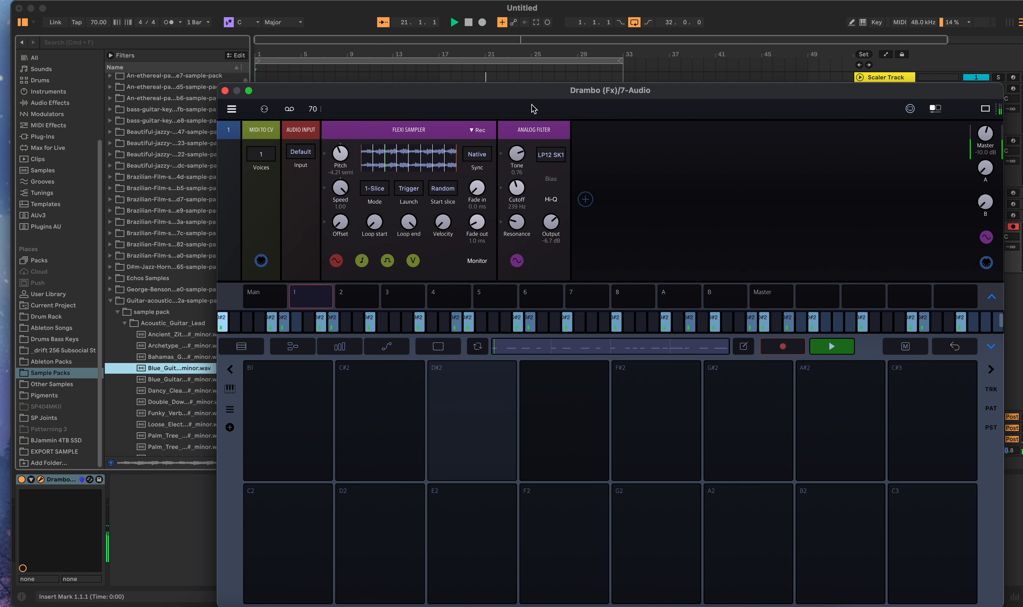
Examine the project's audio export options and close them without exporting
{"action": "left_click", "coordinate": [233, 110]}
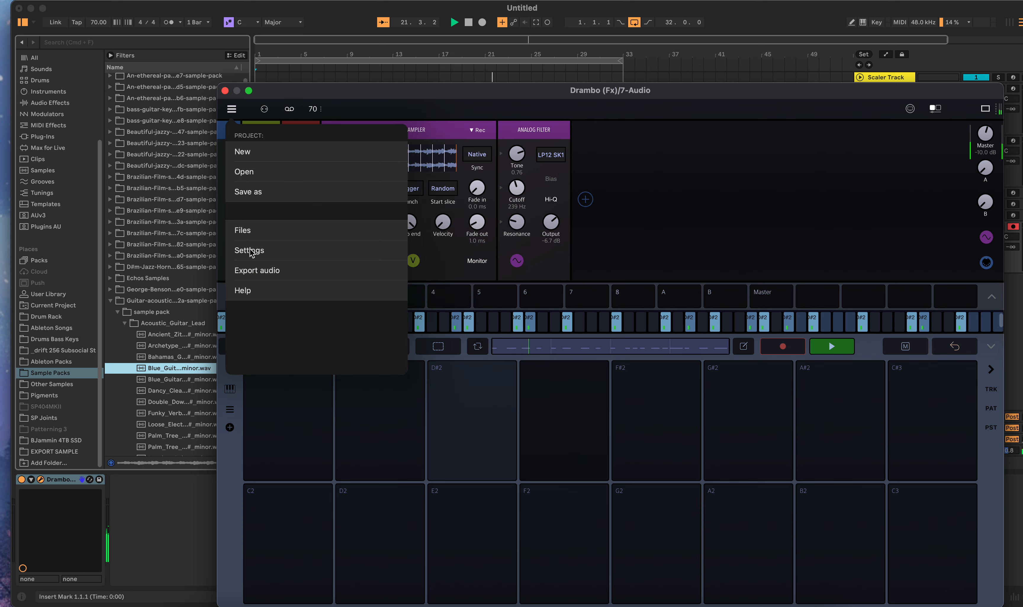
{"action": "left_click", "coordinate": [255, 271]}
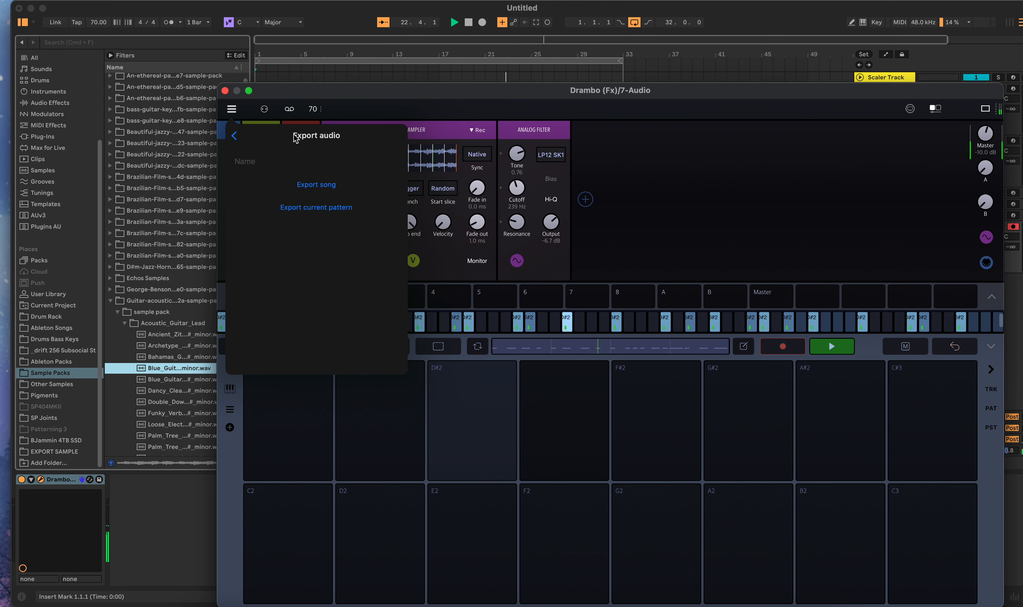
{"action": "left_click", "coordinate": [407, 109]}
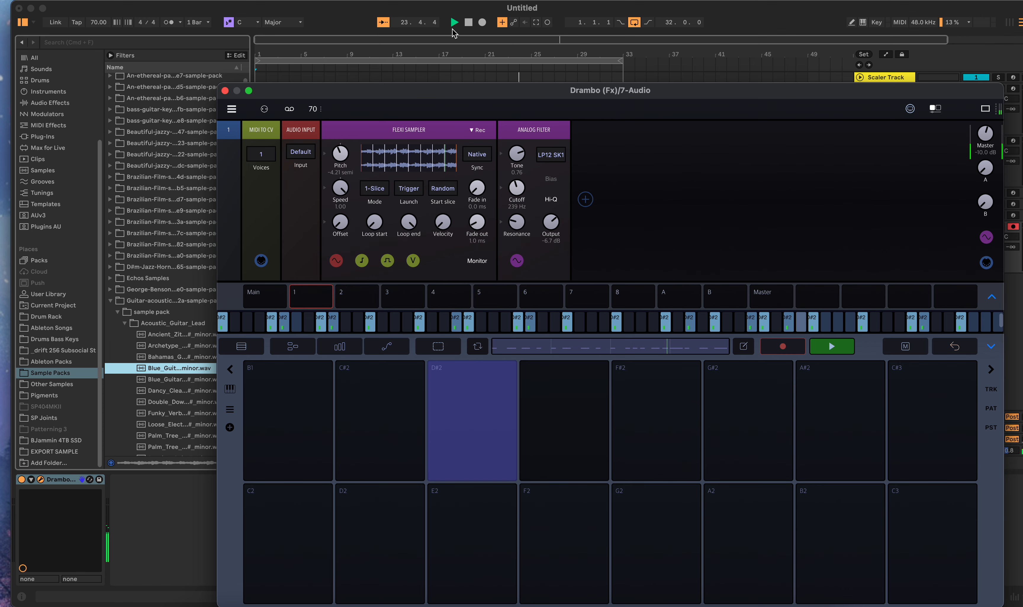
Stop playback and close the Drambo plugin window to reveal the Ableton arrangement
{"action": "left_click", "coordinate": [469, 22]}
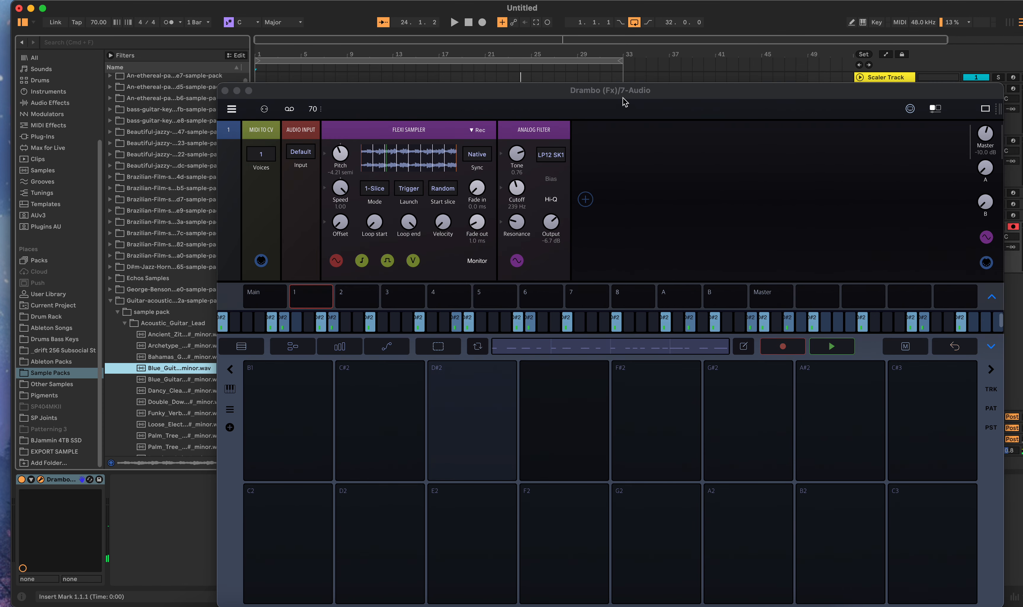
{"action": "left_click_drag", "start_coordinate": [623, 98], "coordinate": [469, 45]}
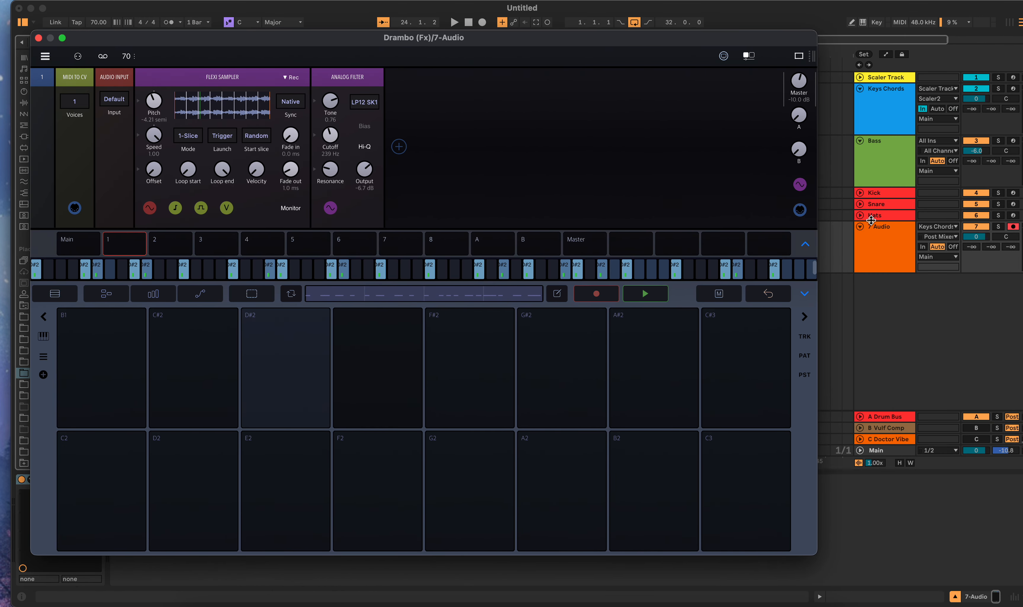
{"action": "left_click", "coordinate": [98, 22]}
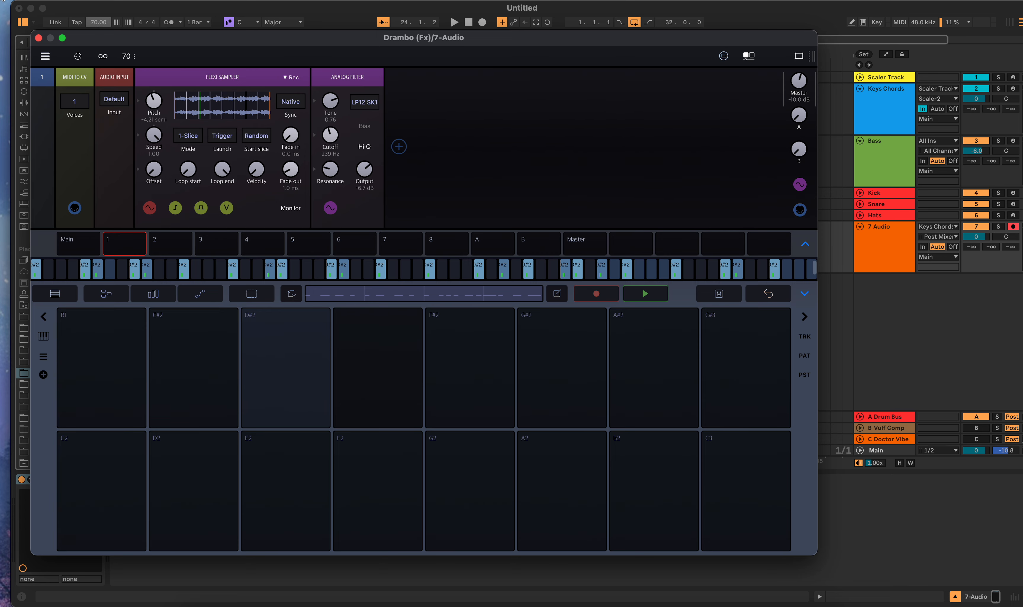
{"action": "left_click", "coordinate": [38, 38]}
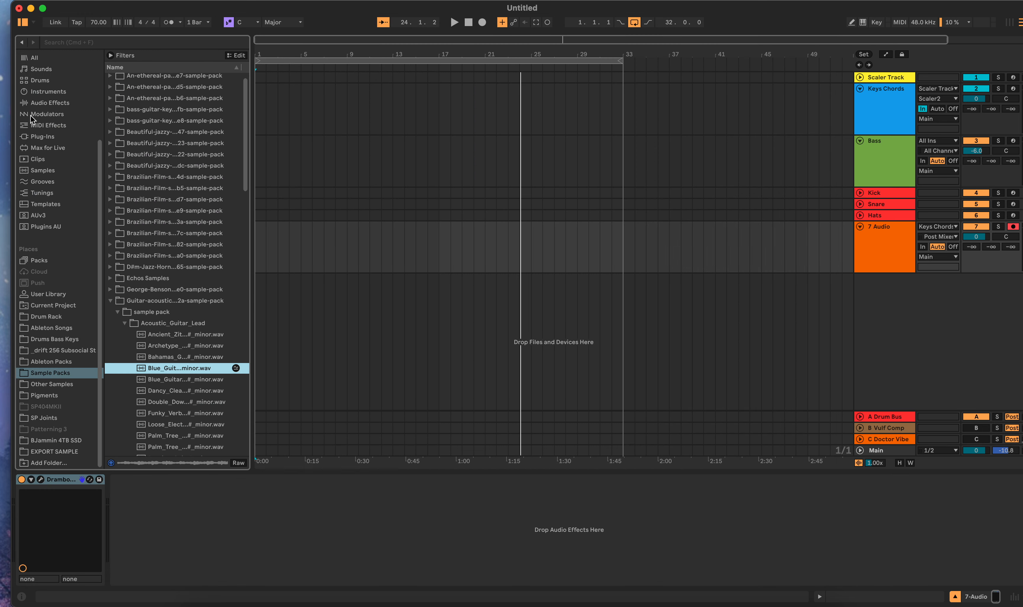
Find FractureXT in the GlitchMachines collection and insert it after Drambo on the 7 Audio track
{"action": "left_click", "coordinate": [32, 101]}
{"action": "left_click", "coordinate": [41, 79]}
{"action": "scroll", "coordinate": [40, 80], "scroll_direction": "up", "scroll_amount": 5}
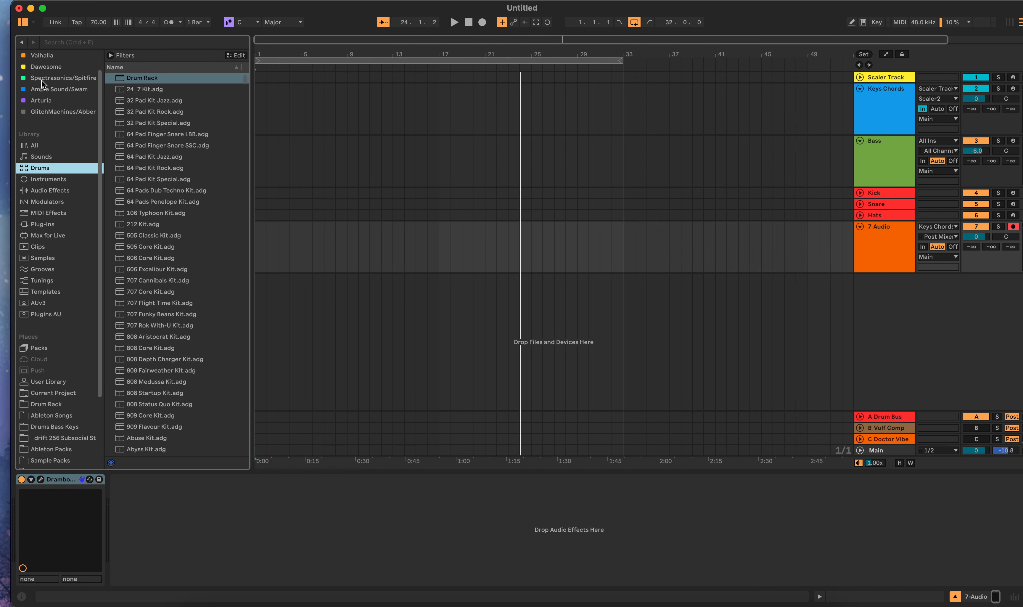
{"action": "left_click", "coordinate": [41, 101]}
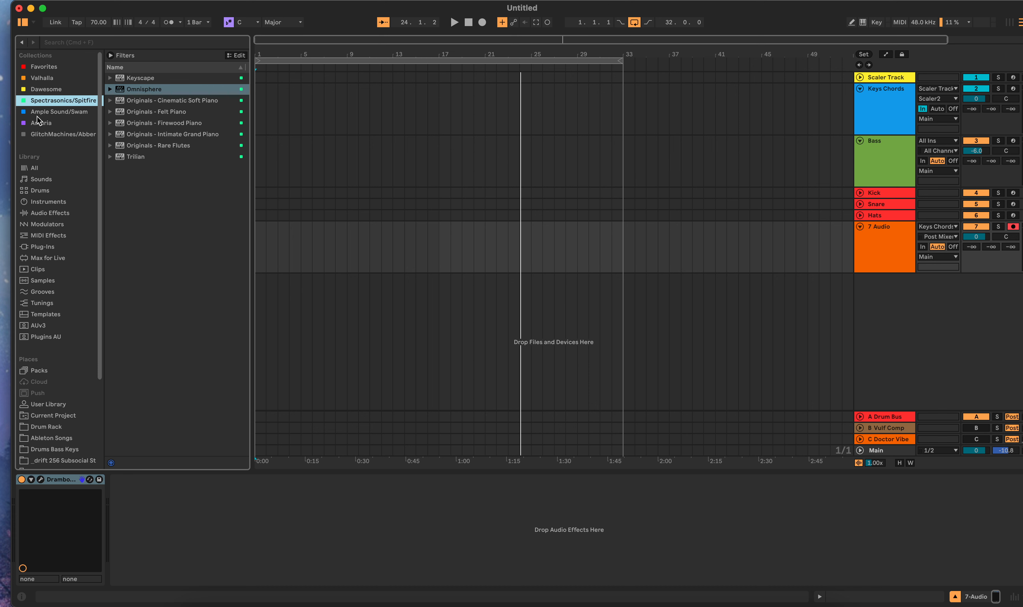
{"action": "left_click", "coordinate": [39, 134]}
{"action": "left_click", "coordinate": [151, 135]}
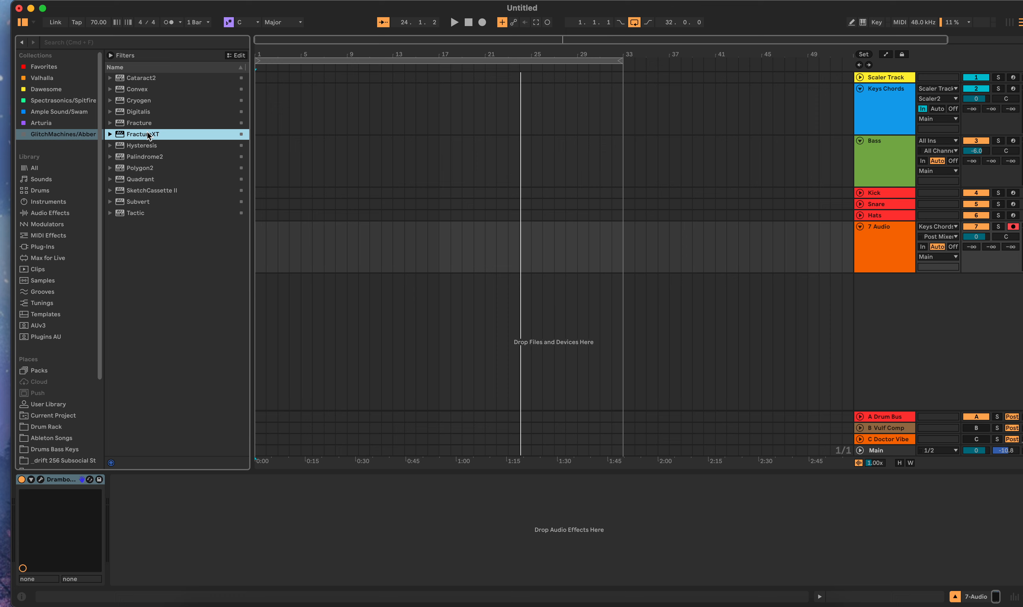
{"action": "left_click_drag", "start_coordinate": [142, 133], "coordinate": [182, 505]}
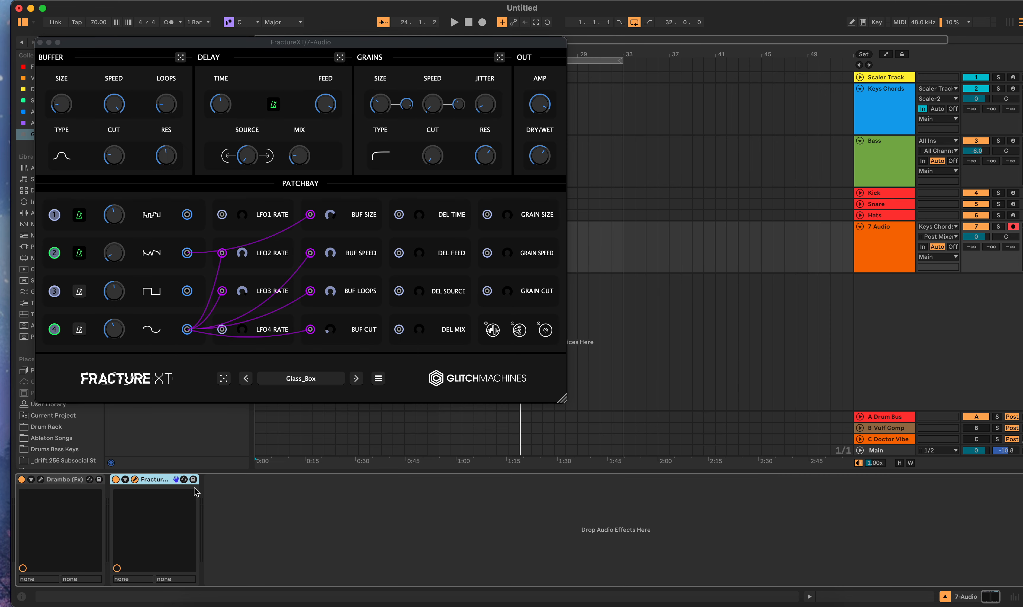
Randomize the whole FractureXT patch several times during playback, randomize its Buffer and Grains sections, and close the plugin window
{"action": "left_click", "coordinate": [227, 378]}
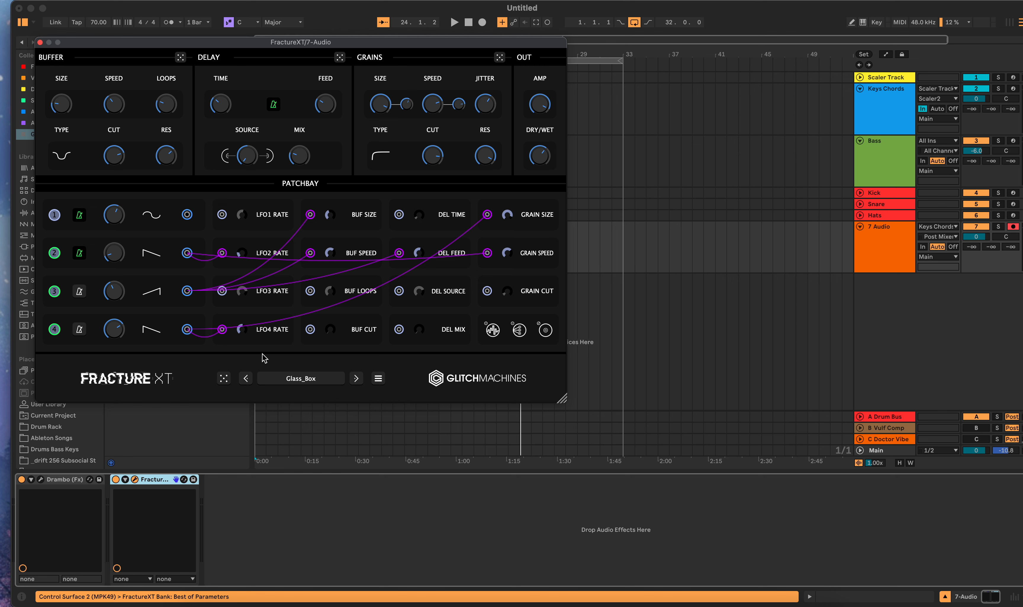
{"action": "key", "text": "space"}
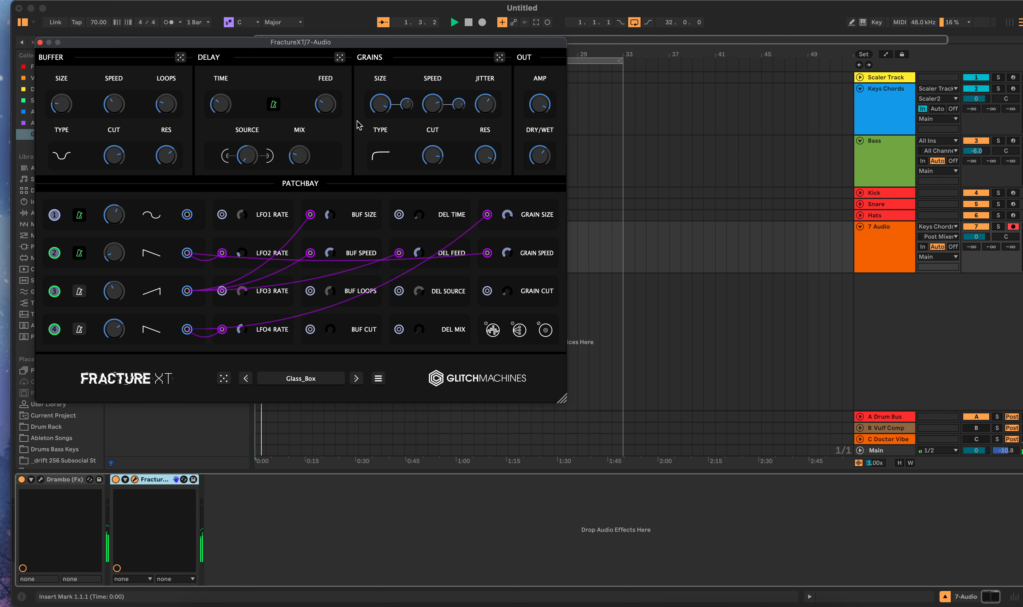
{"action": "left_click", "coordinate": [227, 378]}
{"action": "left_click", "coordinate": [225, 378]}
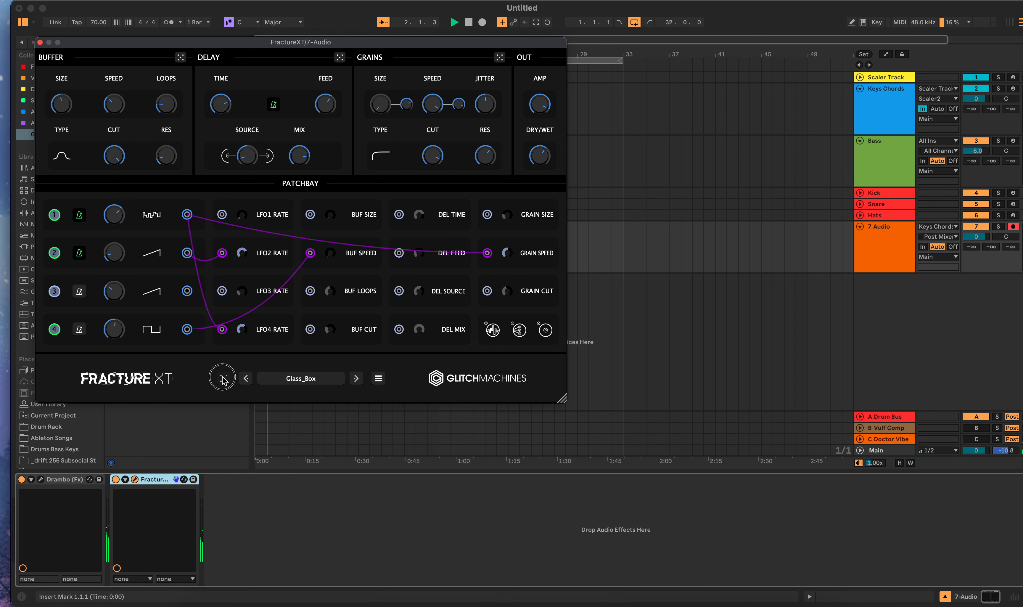
{"action": "left_click", "coordinate": [180, 57]}
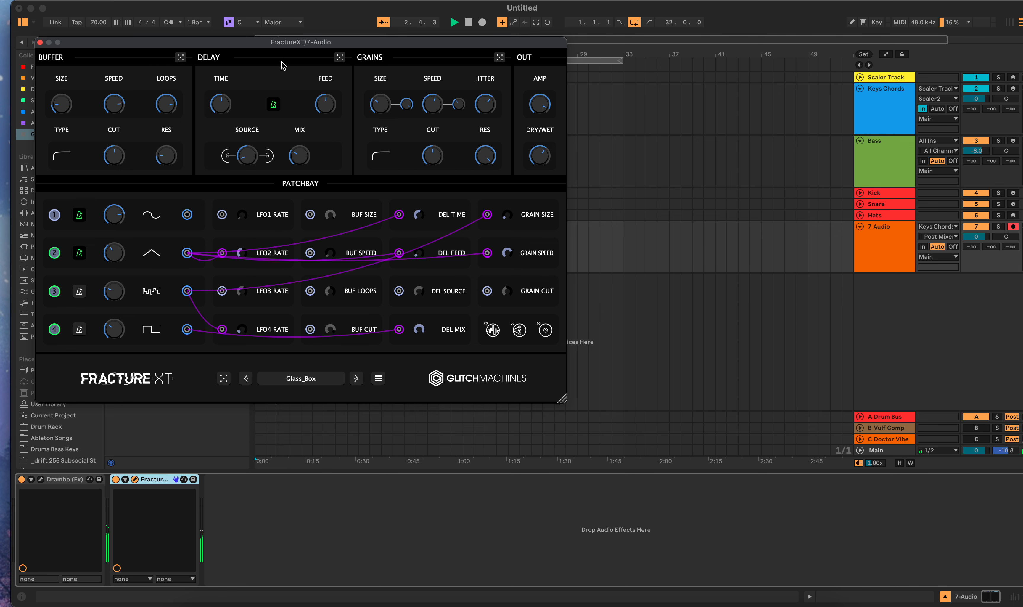
{"action": "left_click", "coordinate": [499, 58]}
{"action": "left_click", "coordinate": [40, 43]}
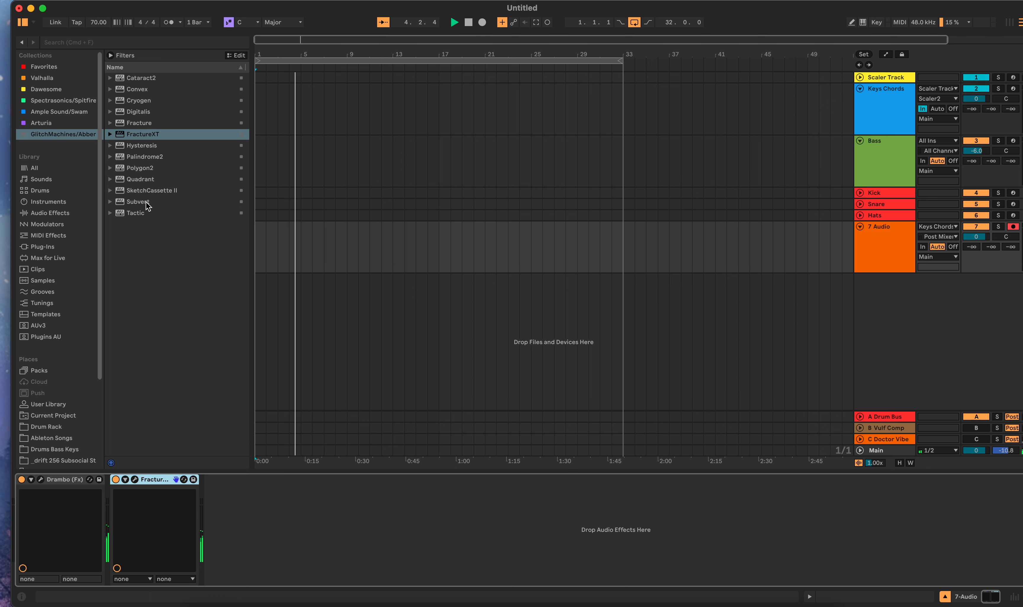
Insert the Subvert effect after FractureXT on the 7 Audio track
{"action": "left_click_drag", "start_coordinate": [141, 201], "coordinate": [245, 508]}
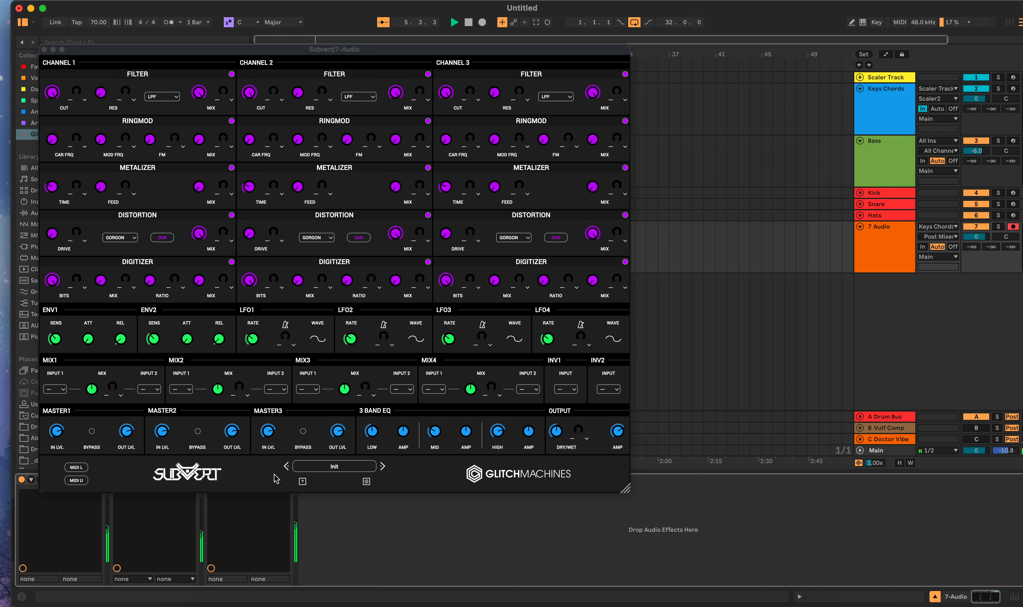
Randomize the whole Subvert patch twice during playback, and remove Subvert from the 7 Audio track
{"action": "left_click", "coordinate": [303, 482]}
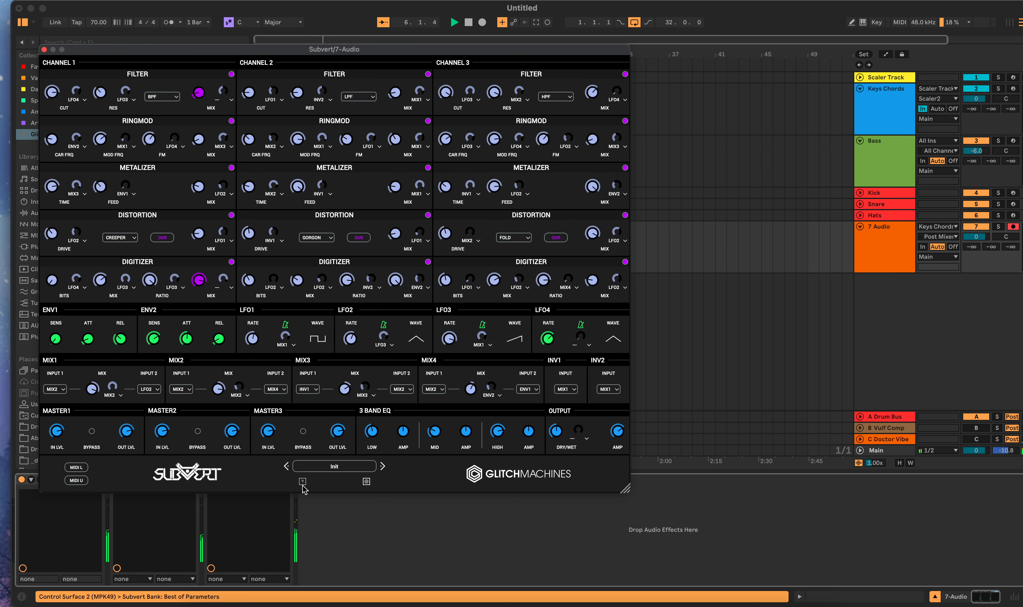
{"action": "left_click", "coordinate": [303, 483]}
{"action": "left_click_drag", "start_coordinate": [126, 48], "coordinate": [394, 123]}
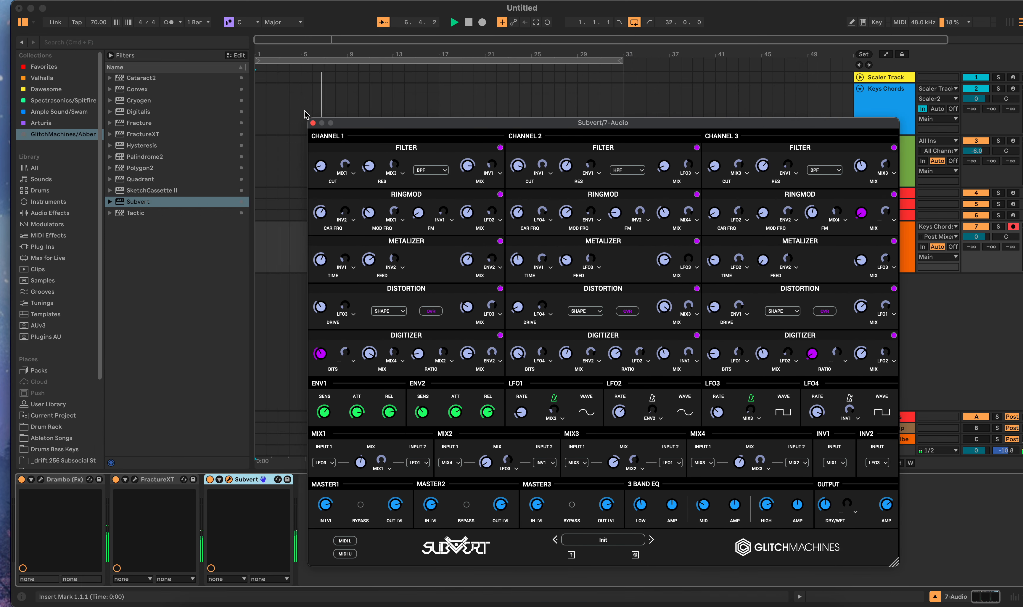
{"action": "left_click", "coordinate": [313, 123]}
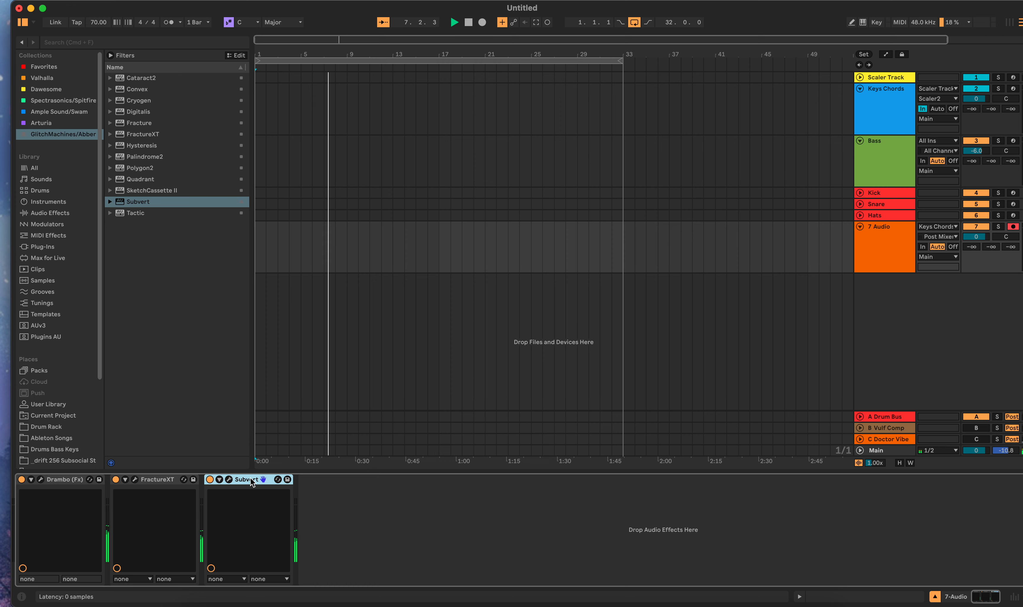
{"action": "key", "text": "Delete"}
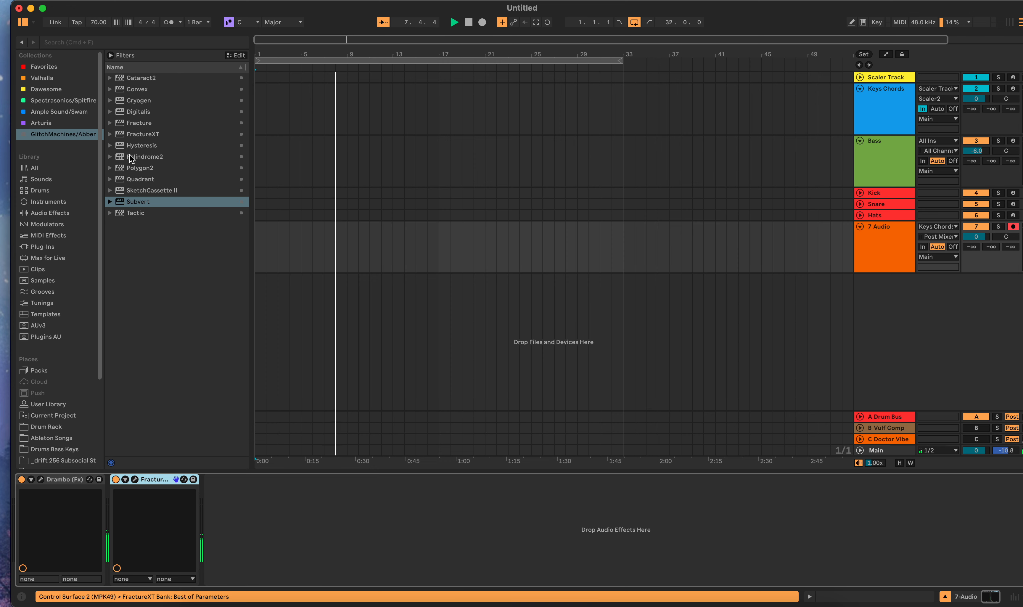
Insert the Cryogen effect on the 7 Audio track and remove FractureXT from the device chain
{"action": "left_click_drag", "start_coordinate": [138, 101], "coordinate": [251, 521]}
{"action": "left_click", "coordinate": [168, 482]}
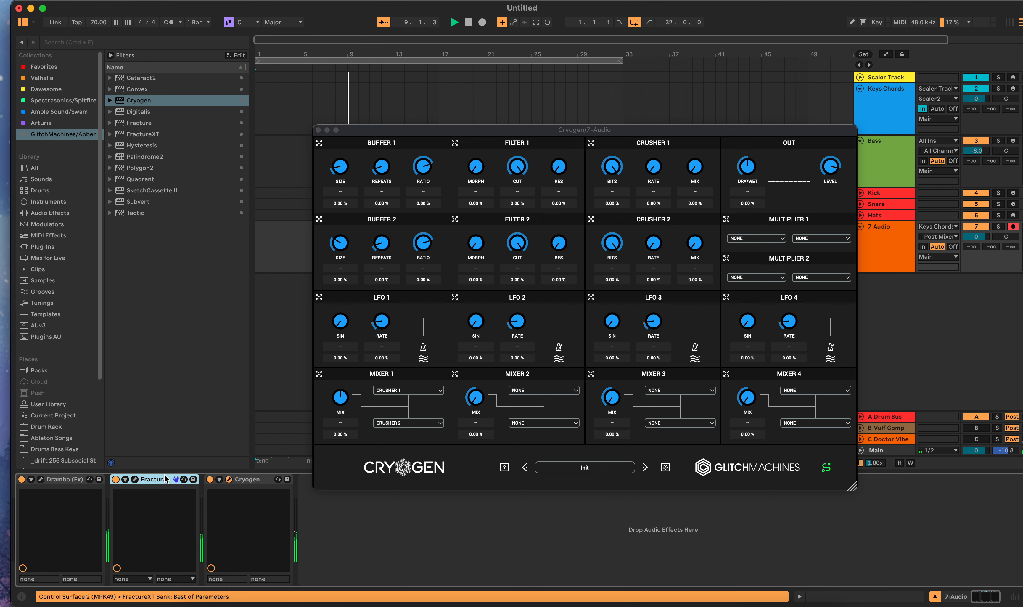
{"action": "key", "text": "Delete"}
Randomize the whole Cryogen patch a few times during playback, and remove Cryogen from the 7 Audio track
{"action": "left_click", "coordinate": [506, 471]}
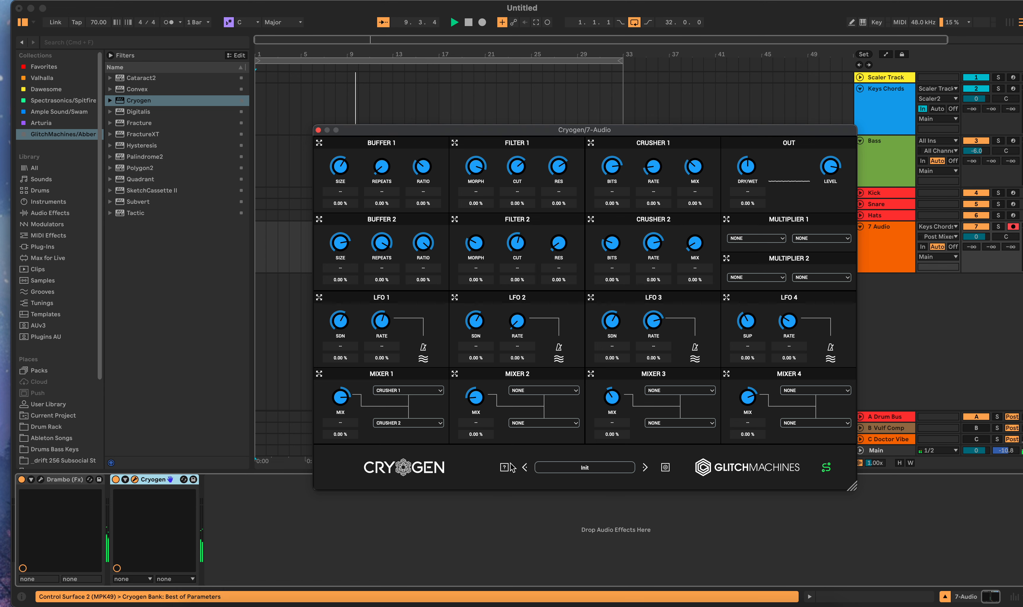
{"action": "left_click", "coordinate": [318, 130]}
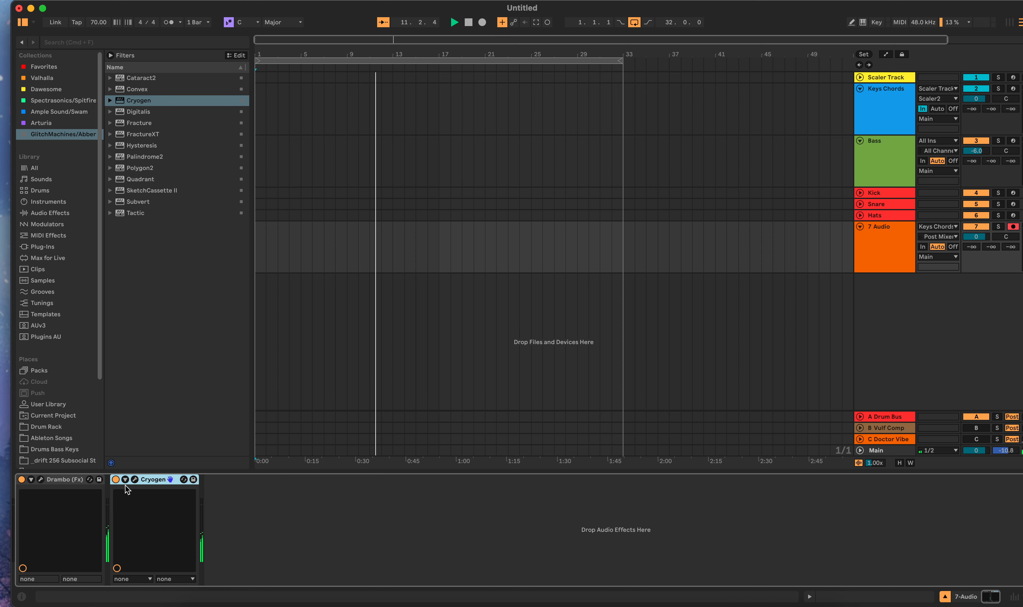
{"action": "left_click", "coordinate": [134, 479]}
{"action": "left_click", "coordinate": [501, 468]}
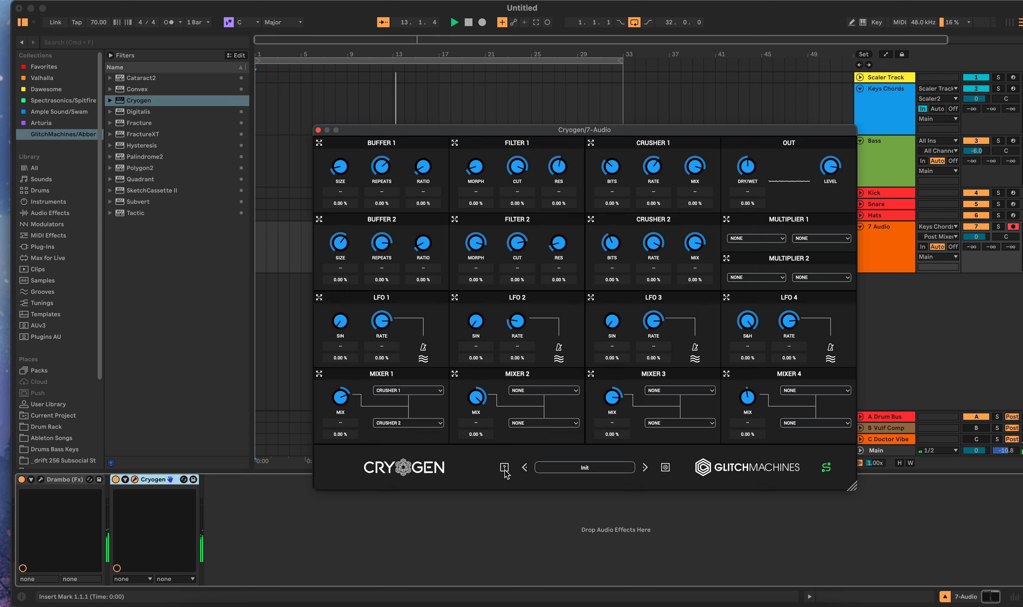
{"action": "left_click", "coordinate": [318, 130]}
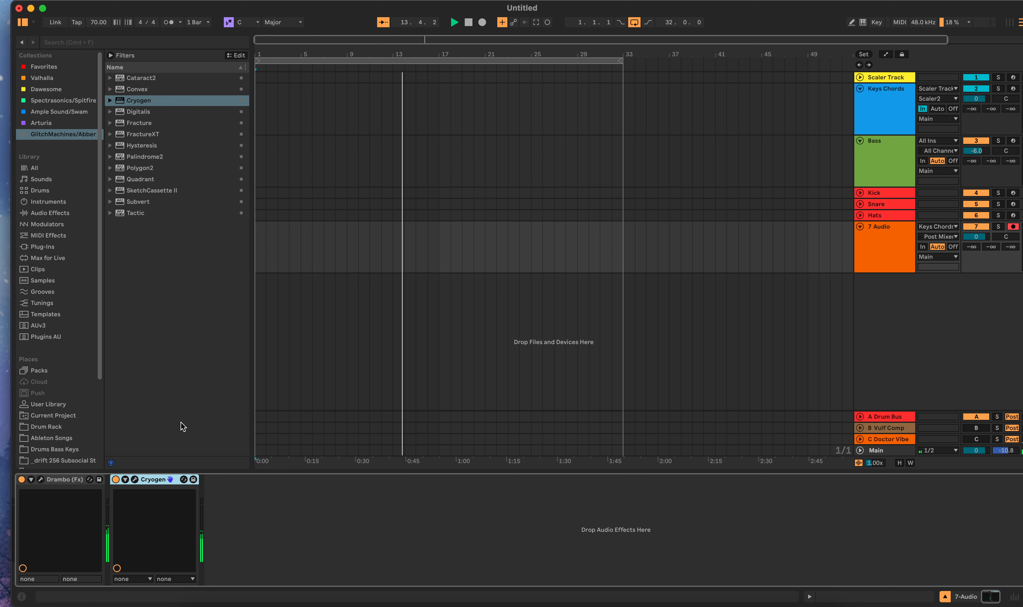
{"action": "key", "text": "Delete"}
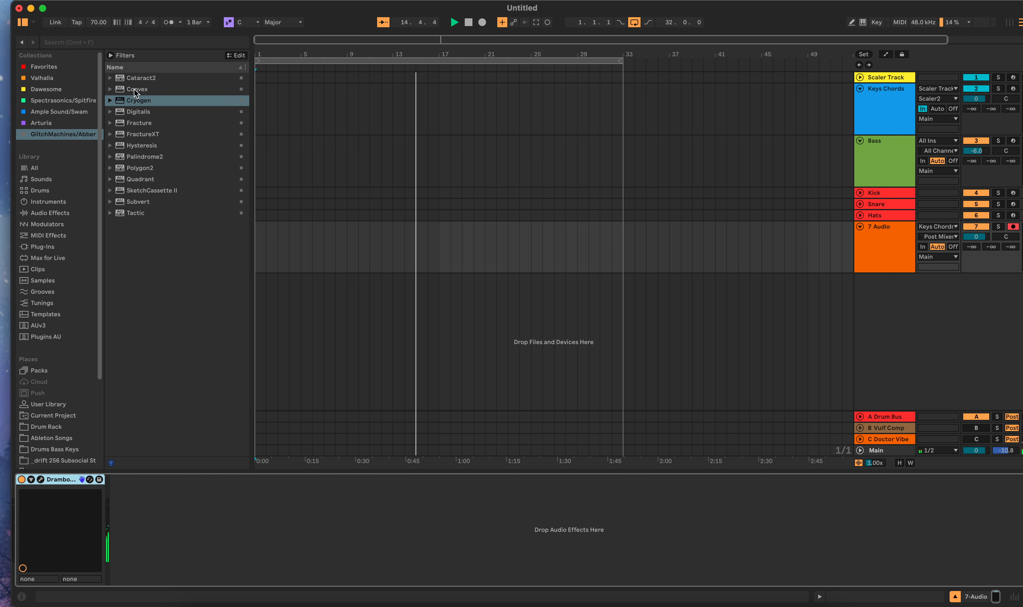
Insert the Convex effect after Drambo on the 7 Audio track and randomize its whole patch several times
{"action": "left_click_drag", "start_coordinate": [131, 89], "coordinate": [220, 516]}
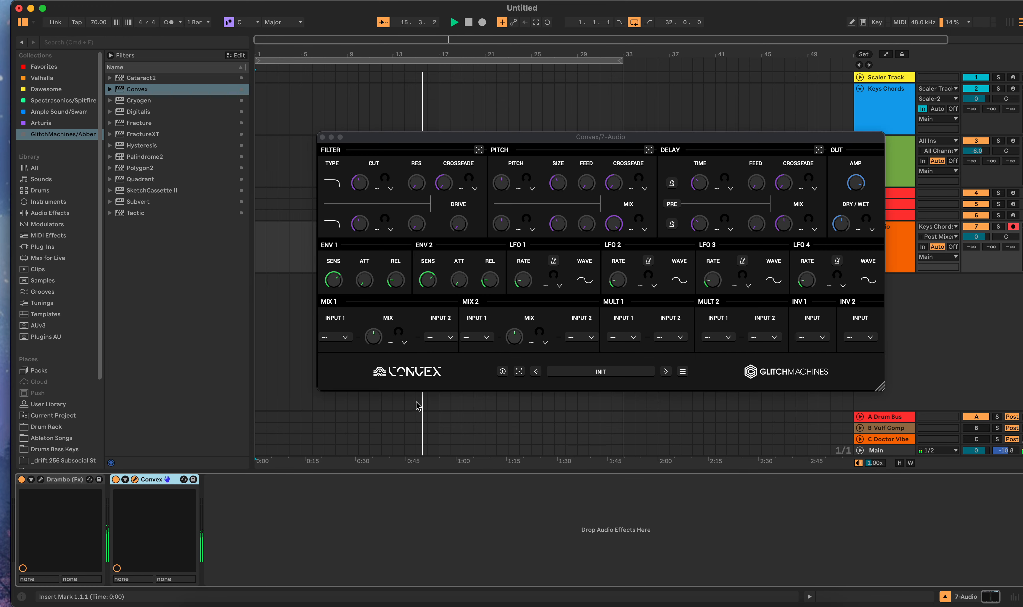
{"action": "left_click", "coordinate": [519, 372]}
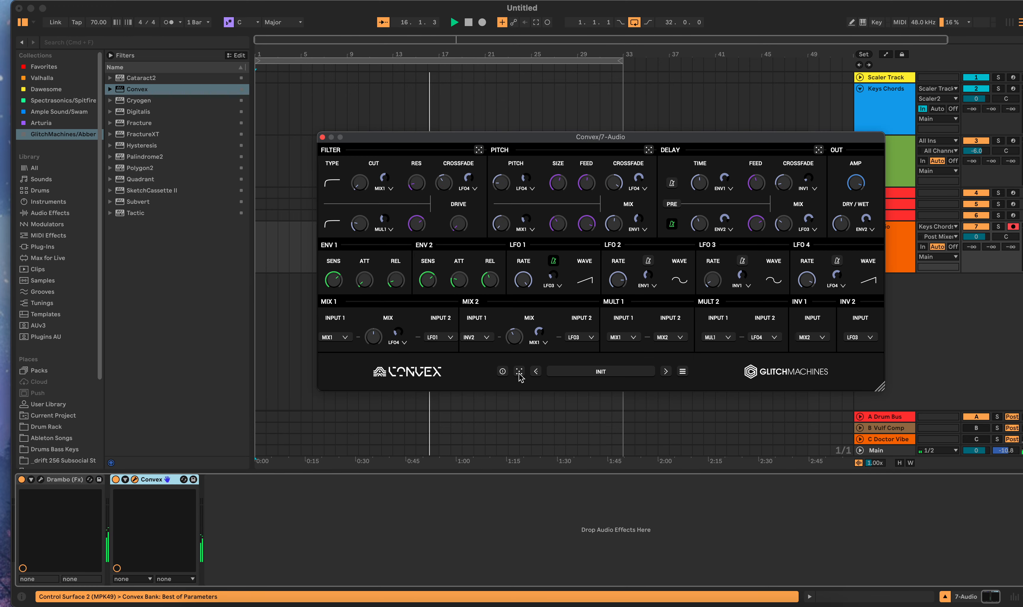
{"action": "left_click", "coordinate": [520, 371]}
{"action": "left_click", "coordinate": [519, 371]}
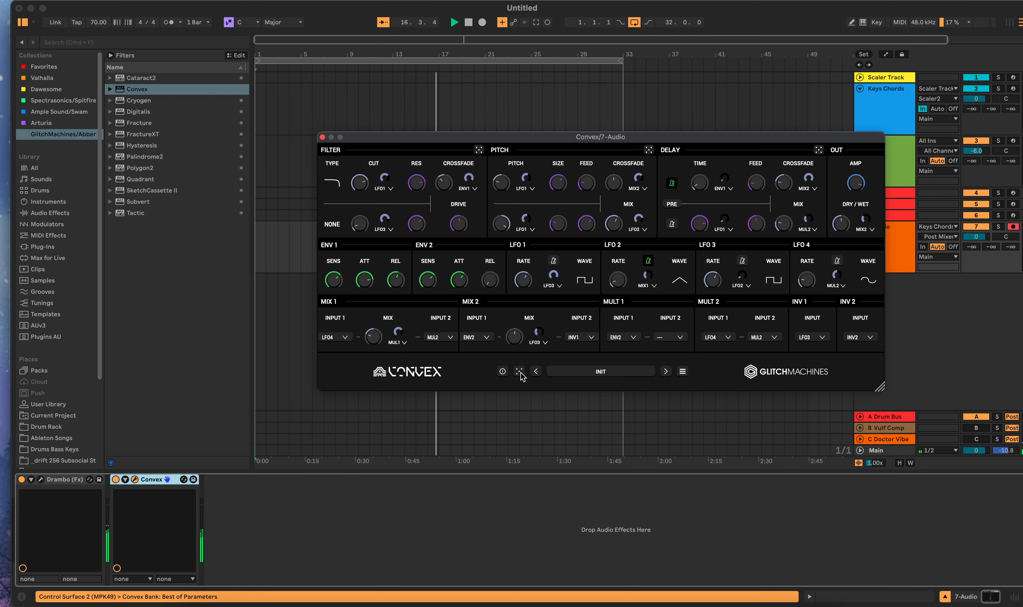
{"action": "left_click", "coordinate": [520, 372]}
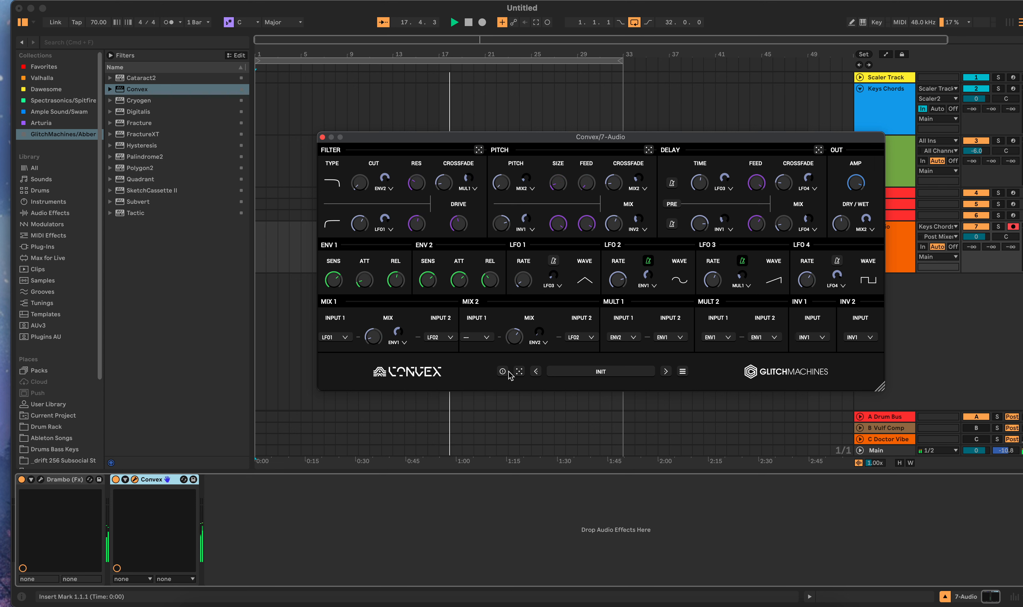
Close the Convex plugin window and remove Convex from the 7 Audio track
{"action": "key", "text": "super+alt+p"}
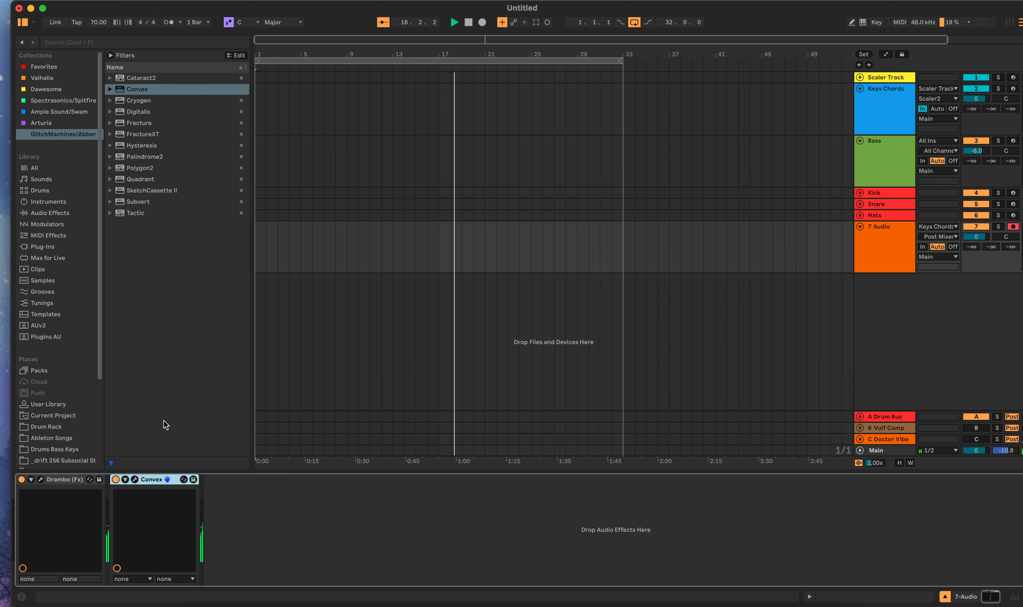
{"action": "left_click", "coordinate": [147, 479]}
{"action": "key", "text": "Delete"}
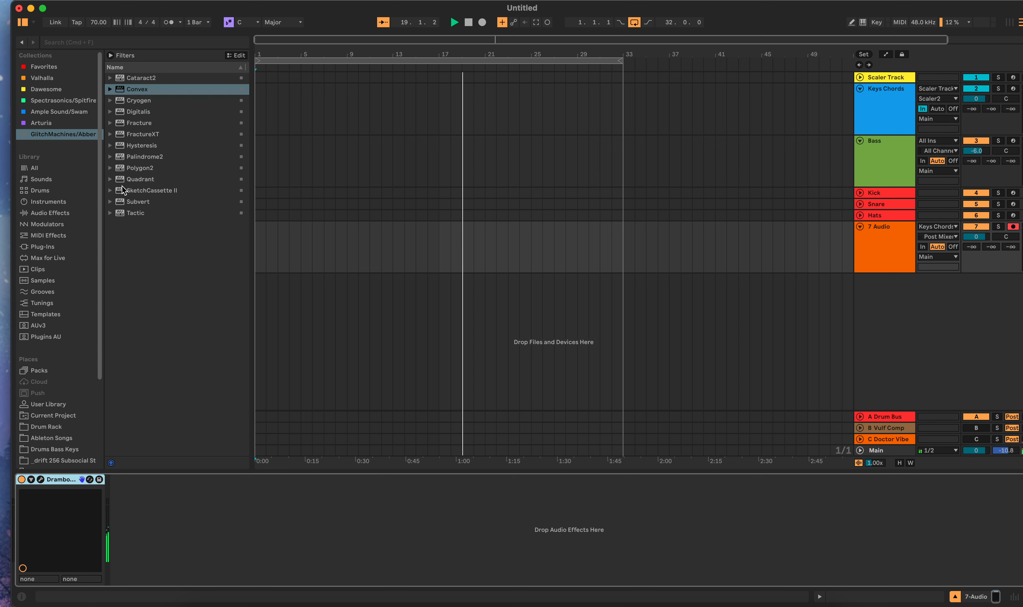
Find Valhalla Supermassive in the Valhalla collection and insert it after Drambo on the 7 Audio track
{"action": "left_click", "coordinate": [54, 111]}
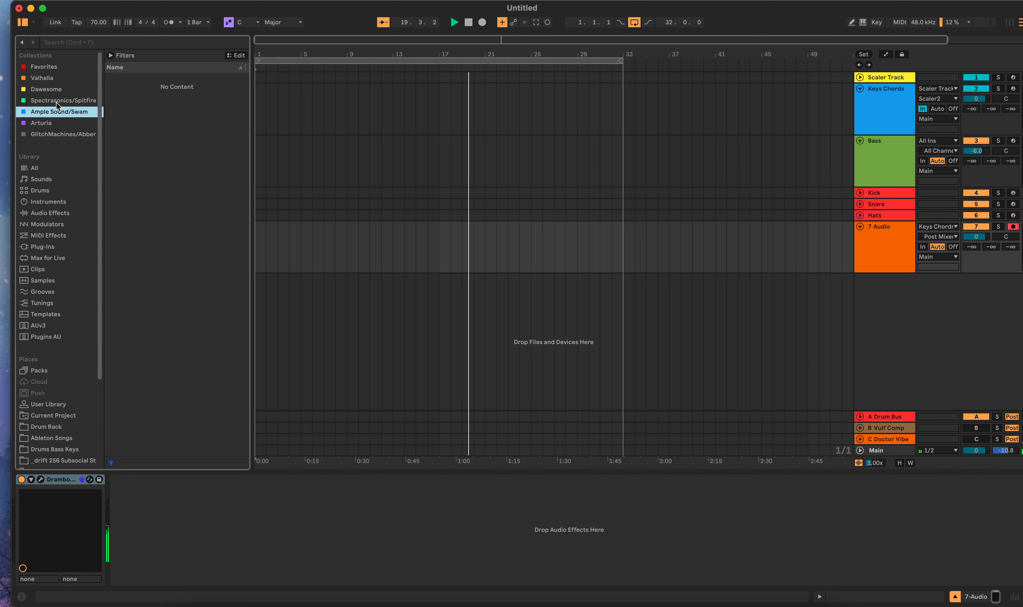
{"action": "left_click", "coordinate": [62, 100]}
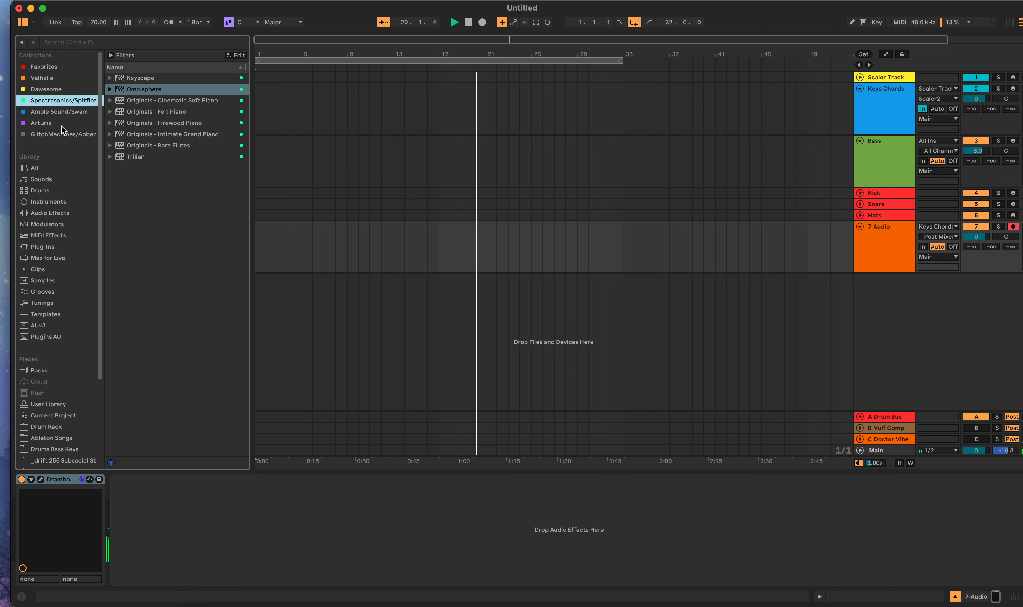
{"action": "left_click", "coordinate": [45, 78]}
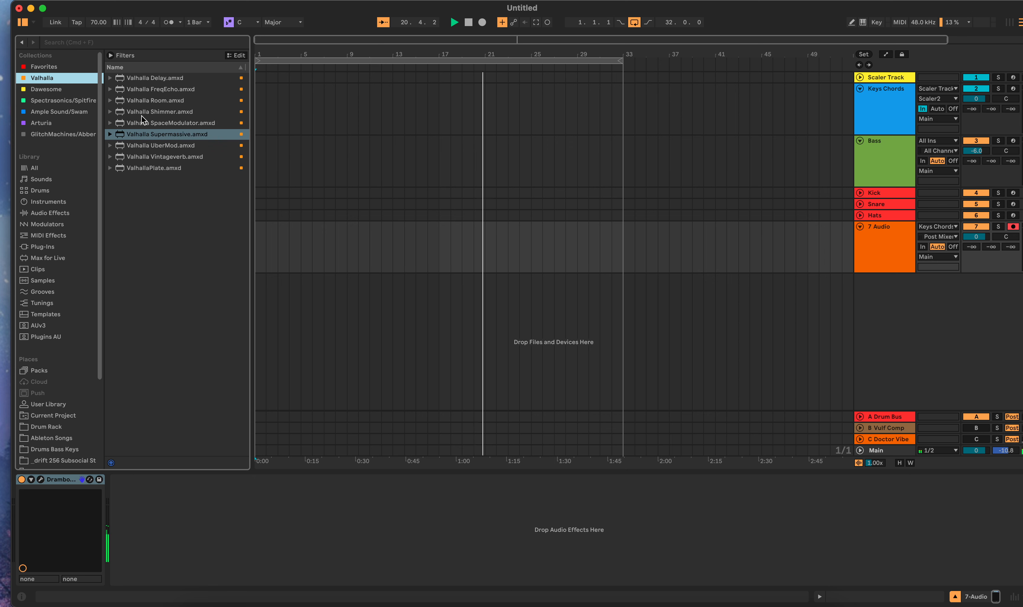
{"action": "left_click_drag", "start_coordinate": [158, 136], "coordinate": [211, 552]}
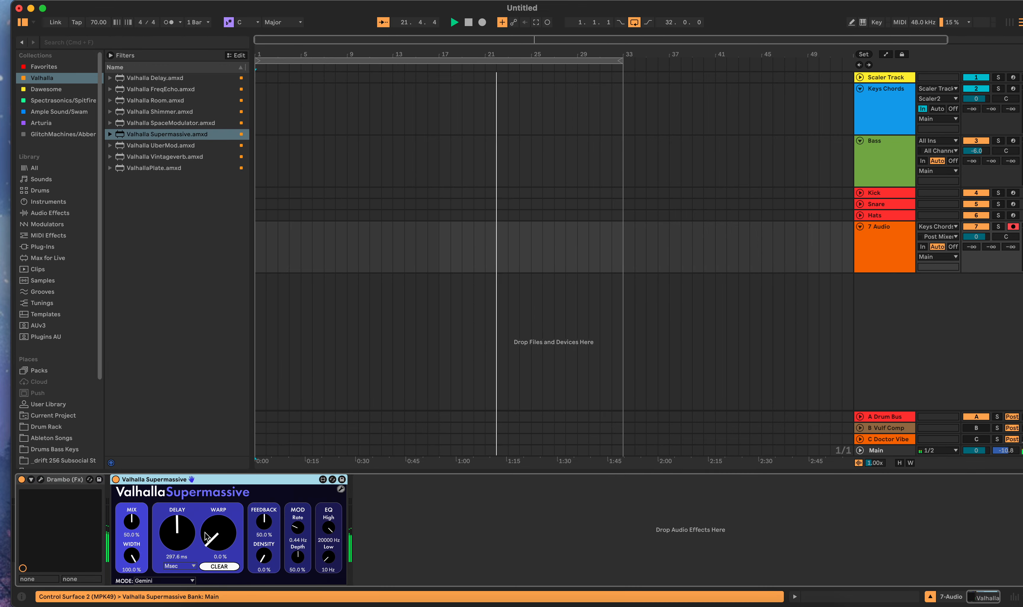
Open Valhalla Supermassive's floating editor and load The Aquaman Phaser preset from Cool WAV - OuterSpace Vibes Vol 2
{"action": "left_click", "coordinate": [341, 491]}
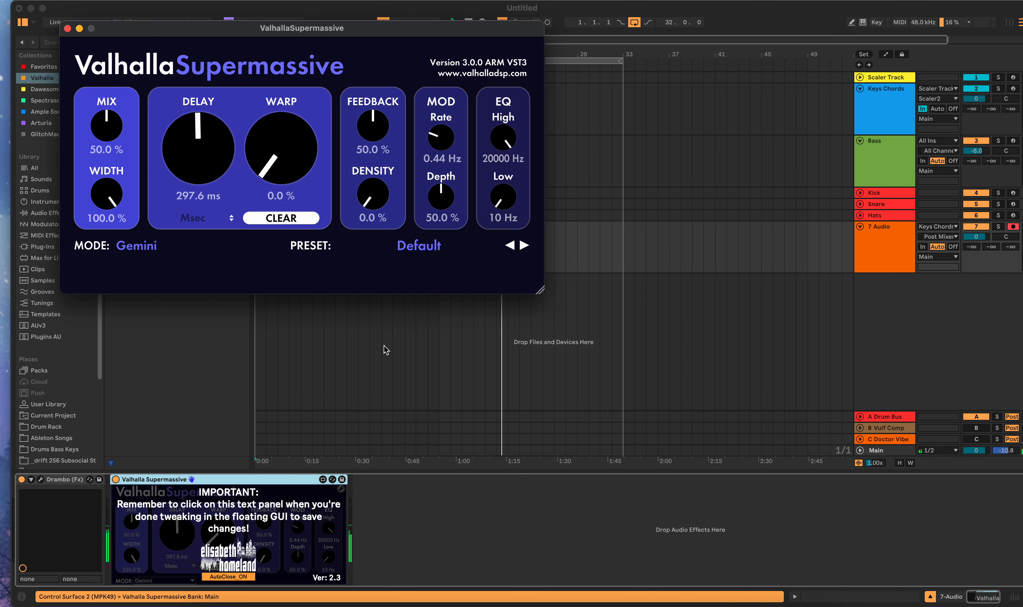
{"action": "left_click", "coordinate": [436, 249]}
{"action": "mouse_move", "coordinate": [439, 513]}
{"action": "mouse_move", "coordinate": [447, 495]}
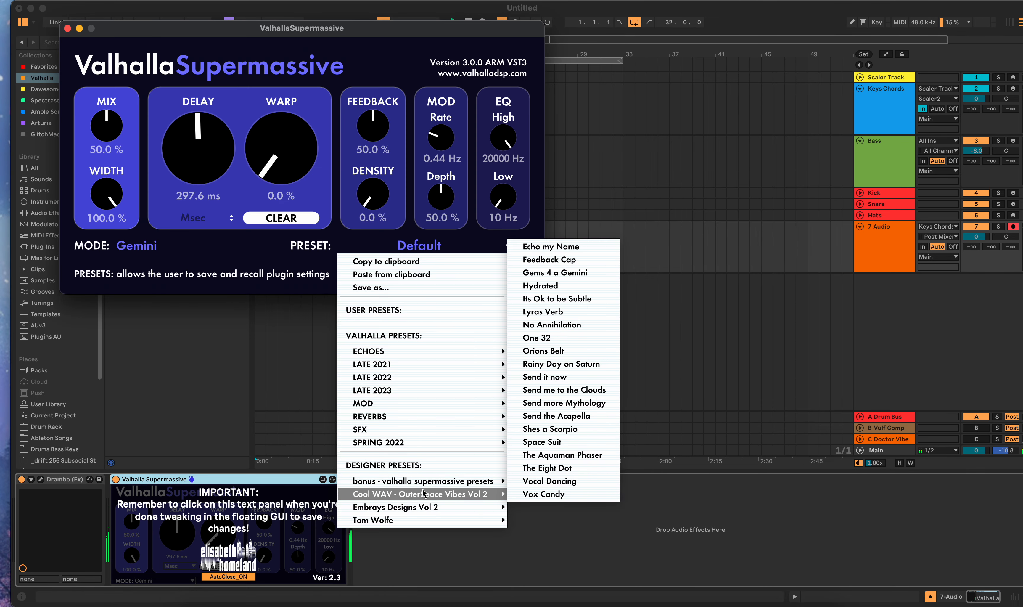
{"action": "left_click", "coordinate": [531, 457]}
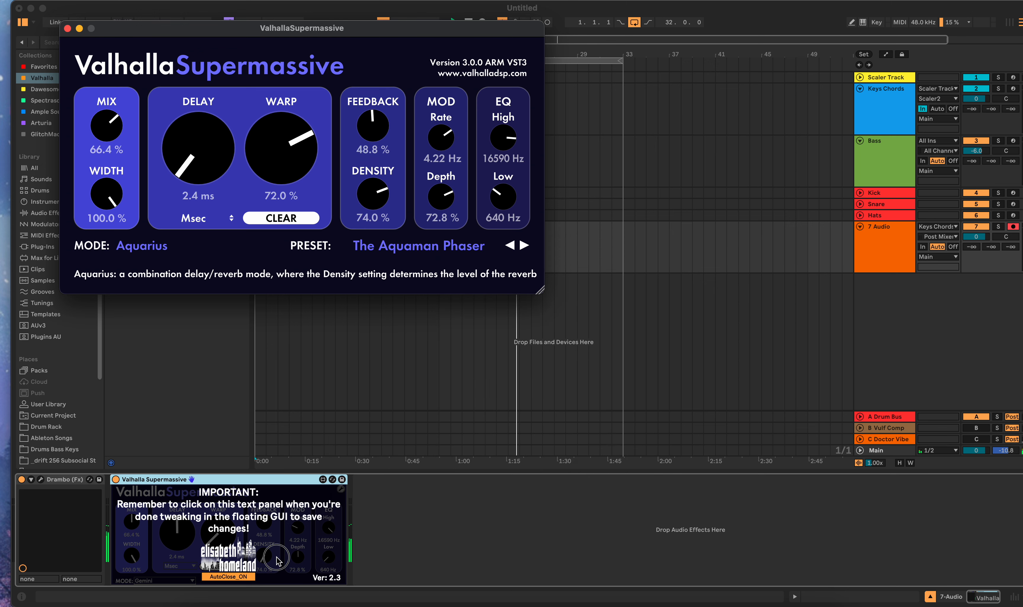
Turn off the AutoClose option on the Valhalla Supermassive device
{"action": "left_click", "coordinate": [342, 489]}
{"action": "left_click", "coordinate": [342, 488]}
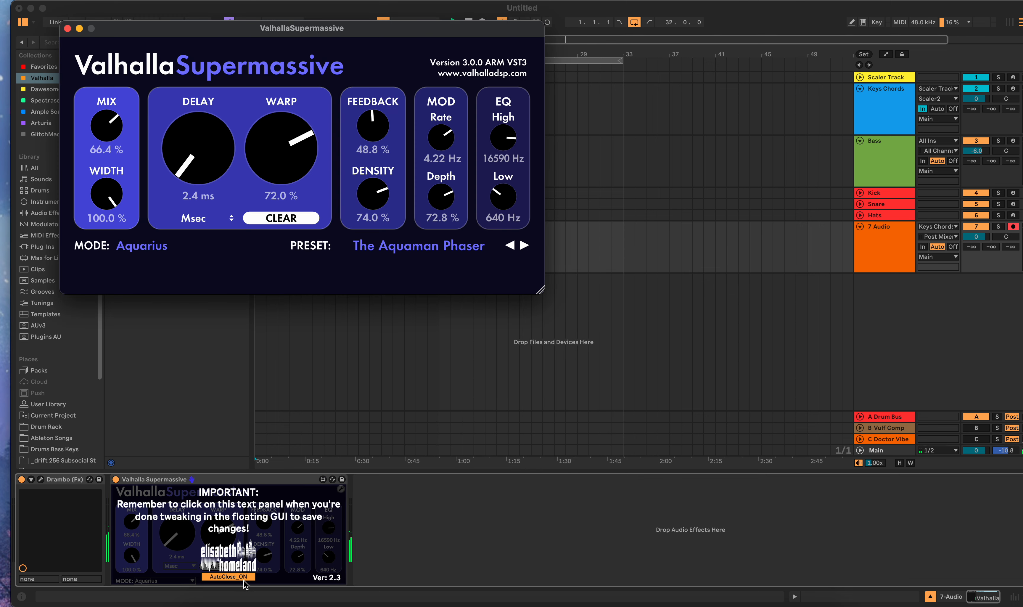
{"action": "left_click", "coordinate": [341, 488]}
{"action": "left_click", "coordinate": [341, 488]}
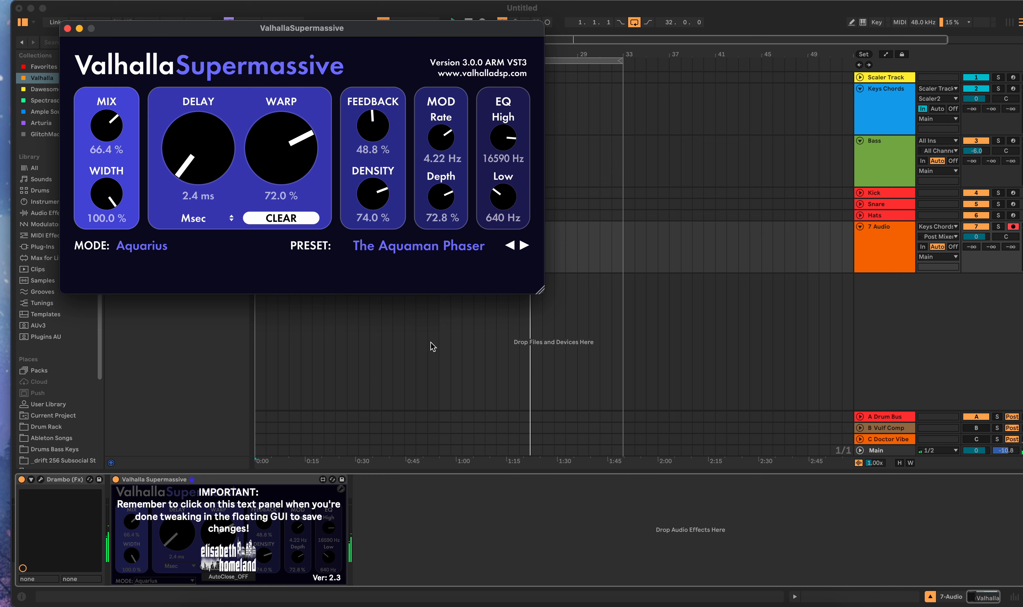
Load the RAY SYN Organic Airy preset from Embrays Designs Vol 2, close the floating editor and save the changes to the device
{"action": "left_click", "coordinate": [524, 245]}
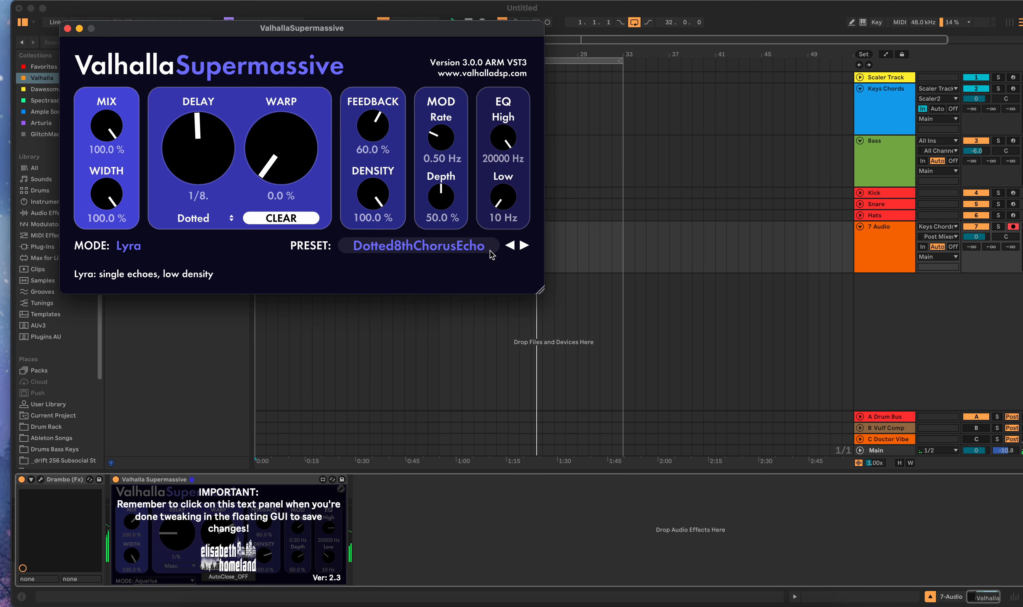
{"action": "left_click", "coordinate": [465, 245]}
{"action": "mouse_move", "coordinate": [477, 507]}
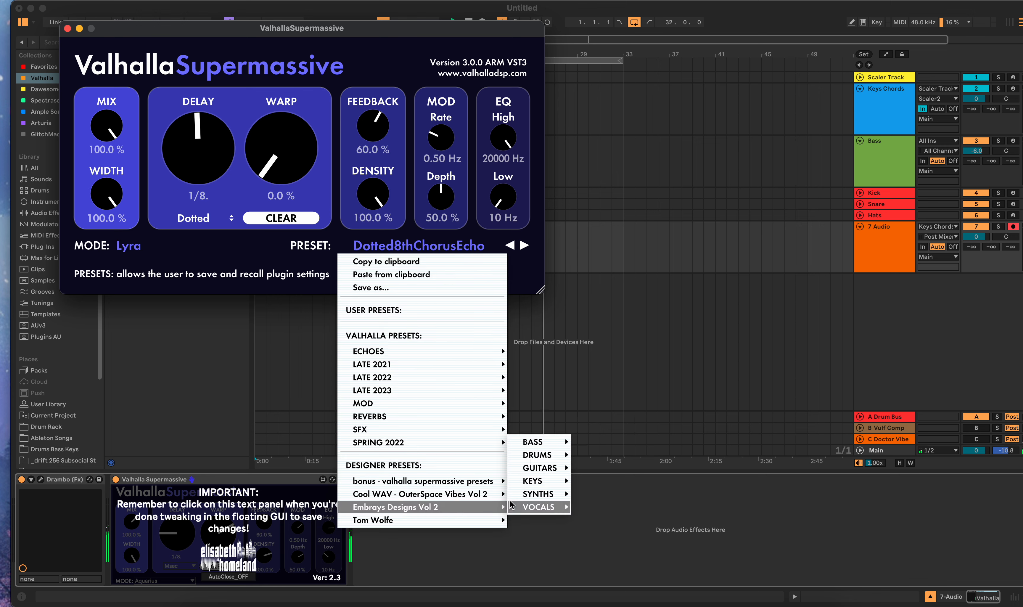
{"action": "mouse_move", "coordinate": [534, 495]}
{"action": "left_click", "coordinate": [610, 481]}
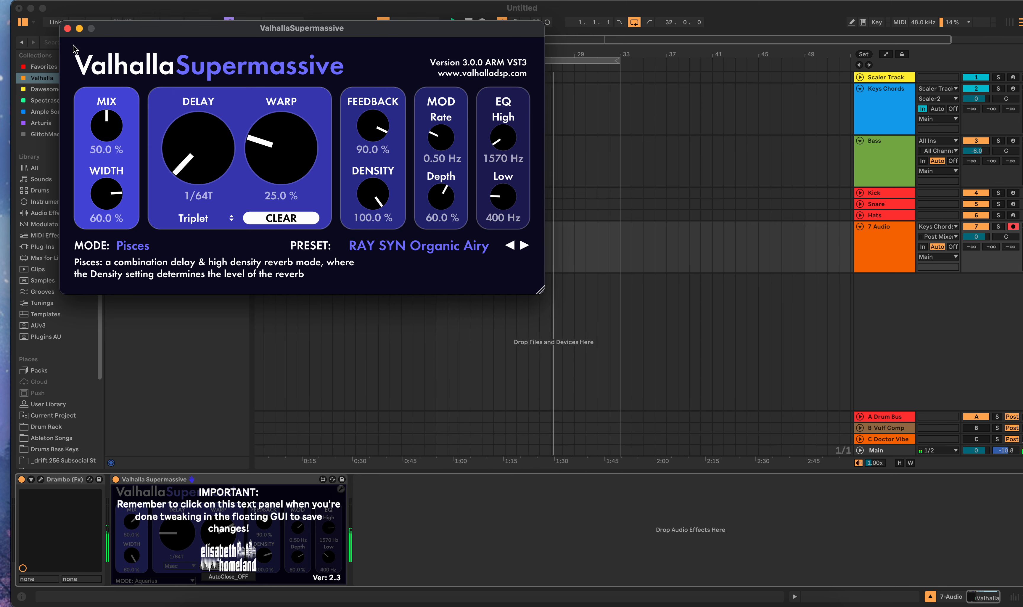
{"action": "left_click", "coordinate": [67, 27]}
{"action": "left_click", "coordinate": [324, 533]}
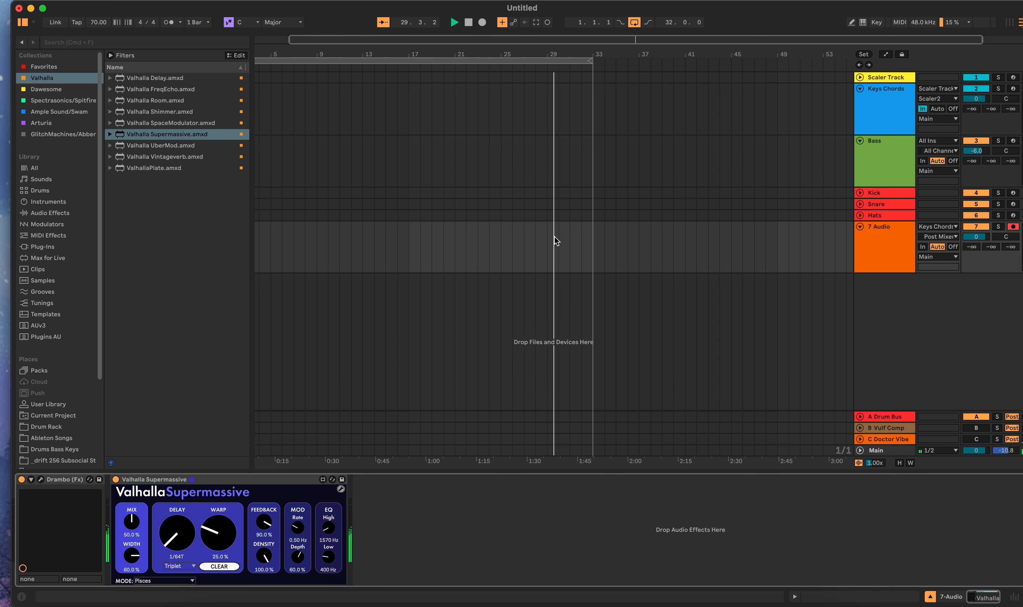
Stop playback, return to the arrangement start, and place the insert marker at bar 3 on the 7 Audio track
{"action": "left_click", "coordinate": [470, 22]}
{"action": "left_click", "coordinate": [469, 23]}
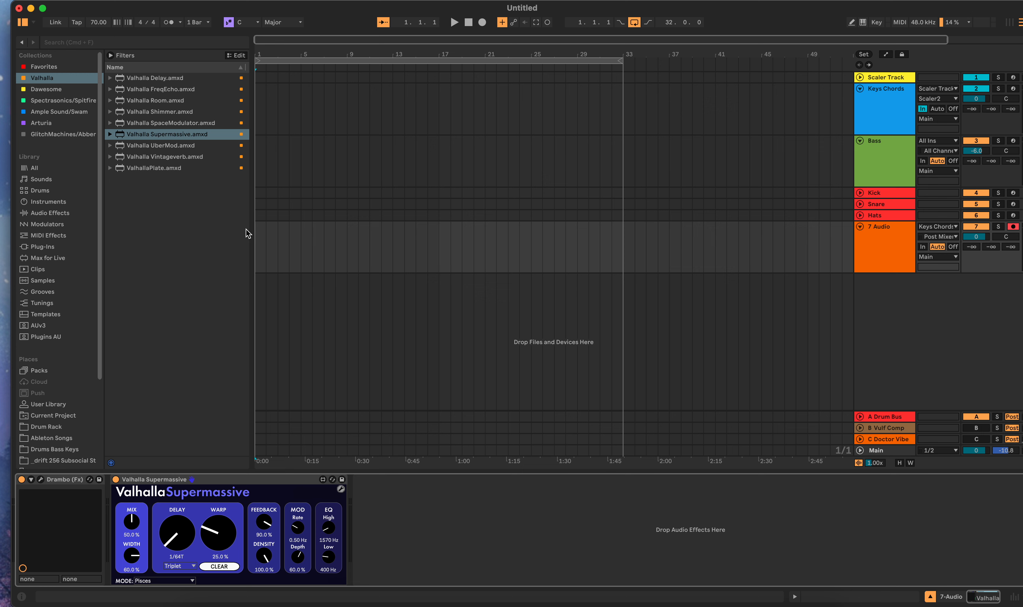
{"action": "left_click_drag", "start_coordinate": [255, 235], "coordinate": [302, 239]}
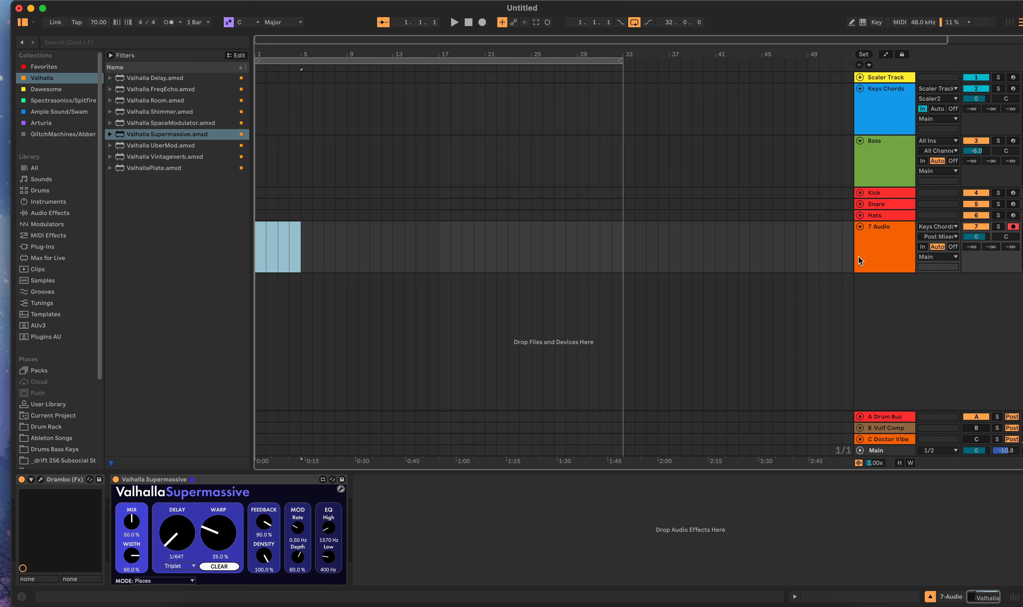
{"action": "left_click", "coordinate": [274, 245]}
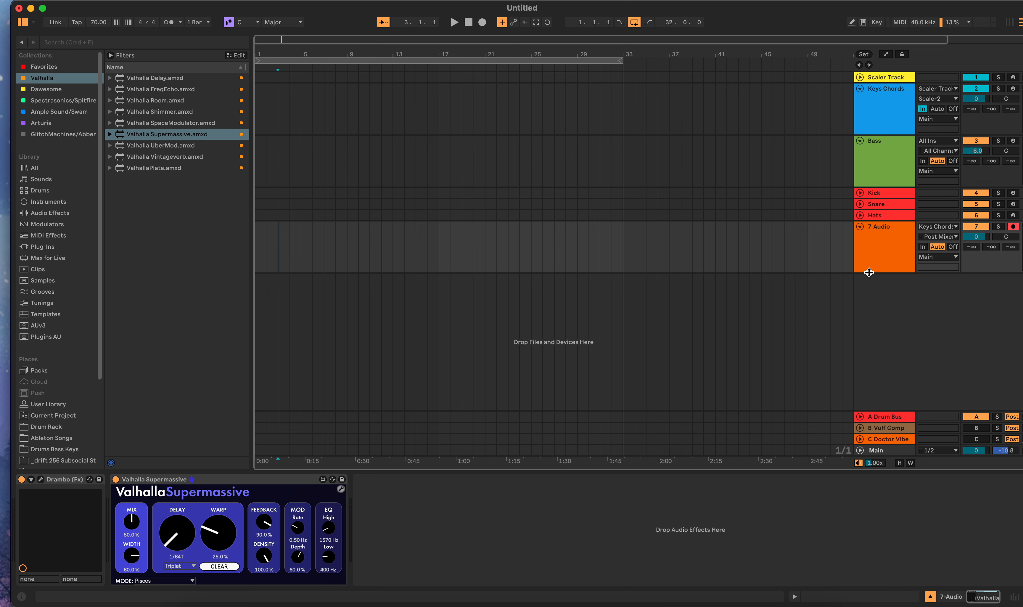
Insert a new audio track below 7 Audio and set its audio input source to 7-Audio
{"action": "right_click", "coordinate": [889, 287]}
{"action": "left_click", "coordinate": [914, 292]}
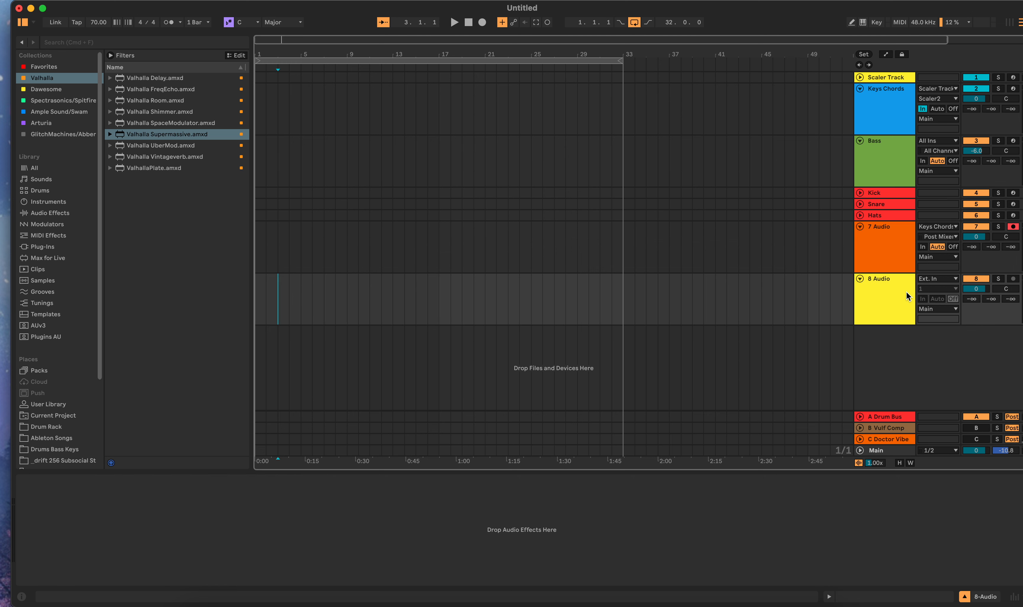
{"action": "left_click", "coordinate": [936, 278]}
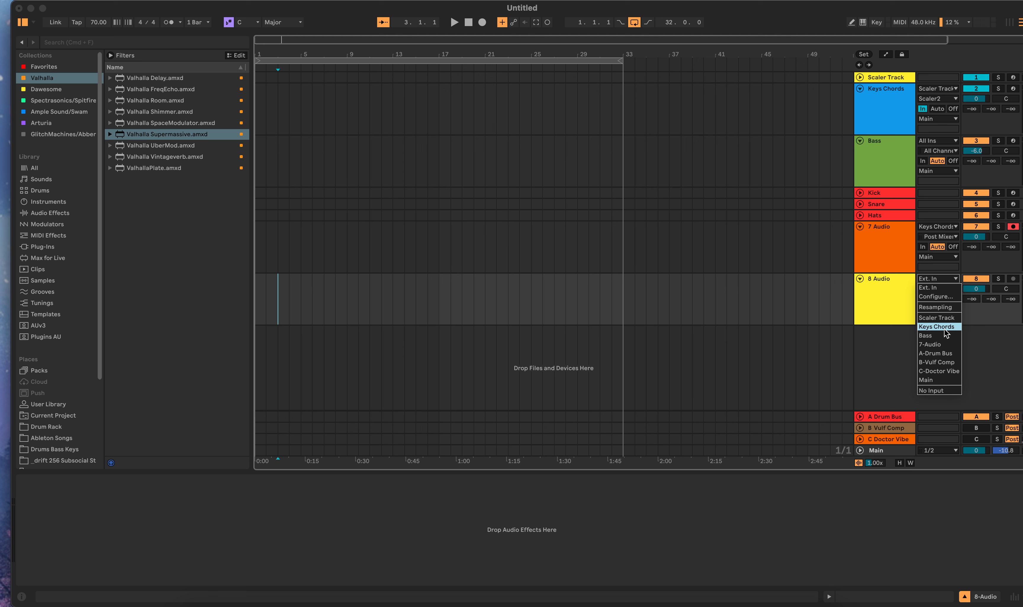
{"action": "left_click", "coordinate": [939, 344]}
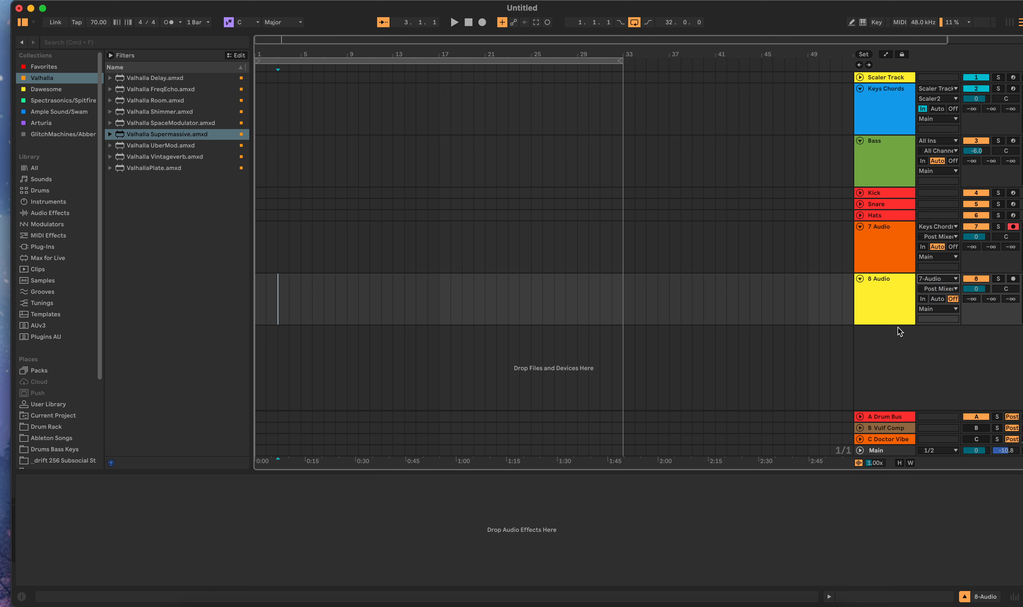
Arm 8 Audio, set 7 Audio's monitoring to In, record about four bars onto 8 Audio from the start, and disarm it
{"action": "left_click", "coordinate": [1013, 280]}
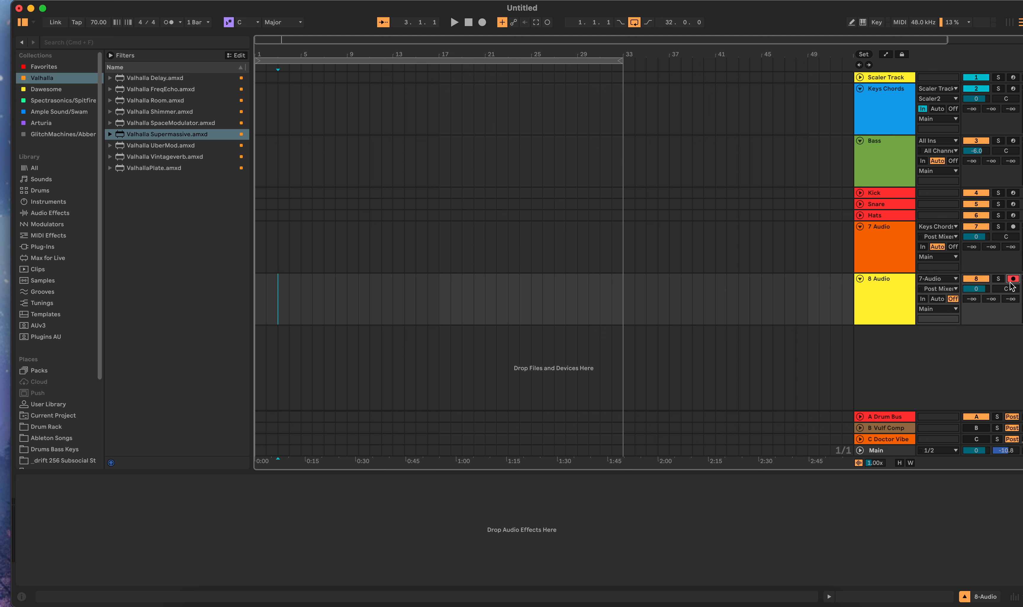
{"action": "left_click", "coordinate": [921, 247]}
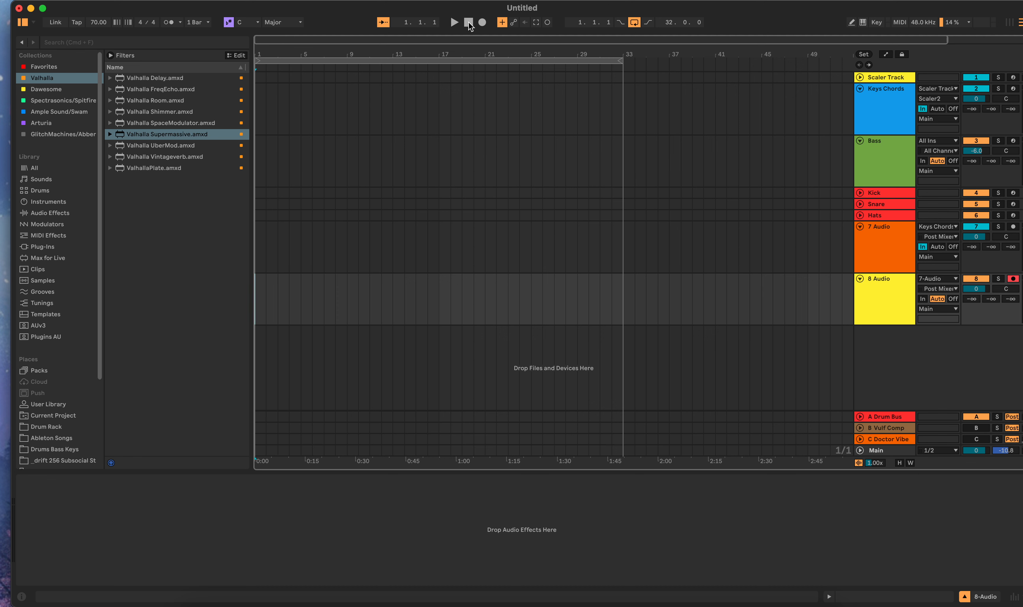
{"action": "left_click", "coordinate": [483, 22]}
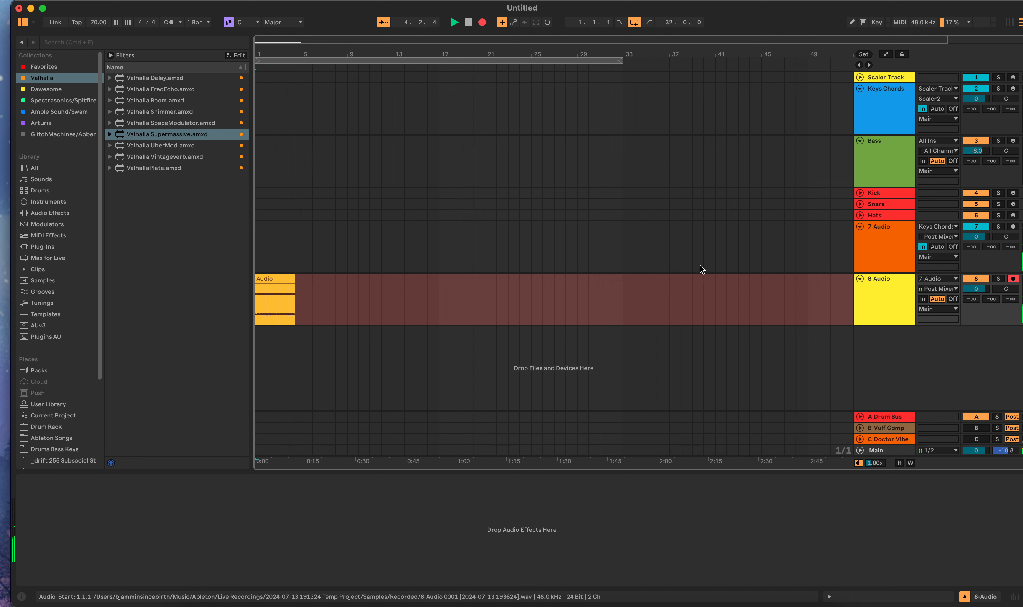
{"action": "left_click", "coordinate": [469, 22]}
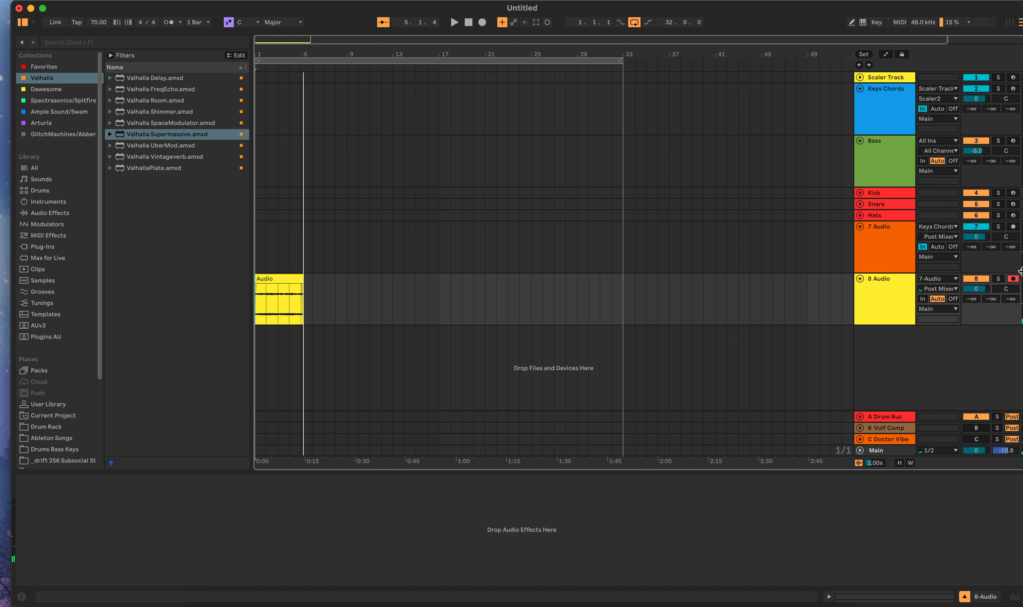
{"action": "left_click", "coordinate": [1014, 279]}
Trim and consolidate the 8 Audio recording into a four-bar clip ending at bar 5, and set its gain to -12.4 dB
{"action": "left_click", "coordinate": [296, 290]}
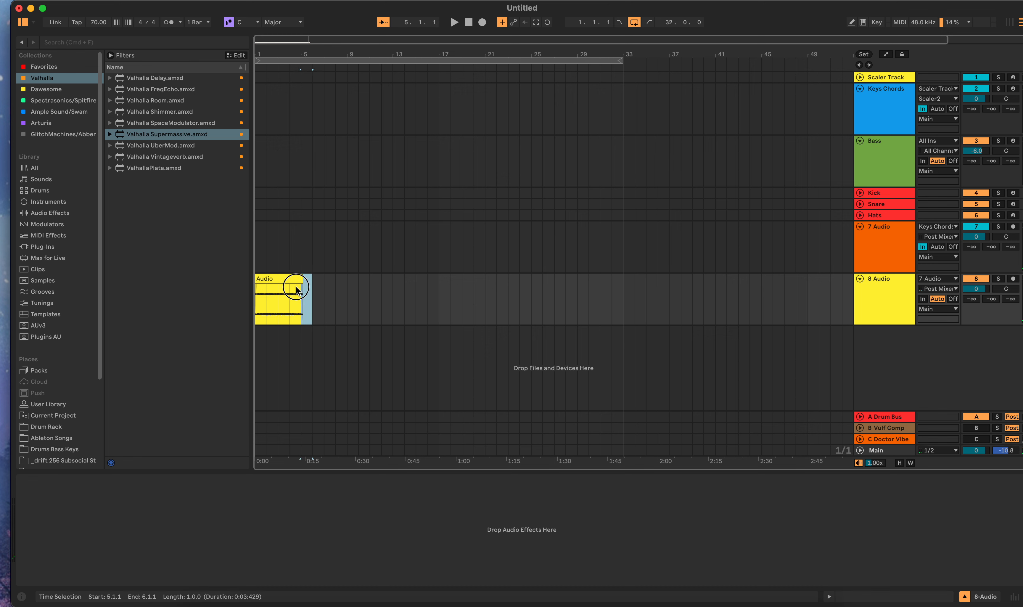
{"action": "left_click", "coordinate": [268, 278]}
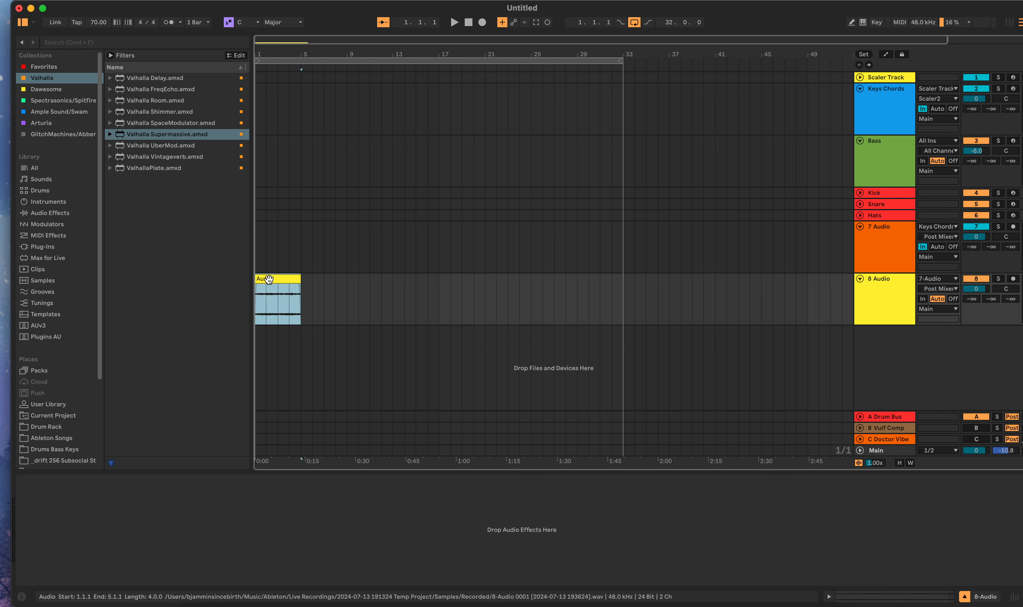
{"action": "key", "text": "super+j"}
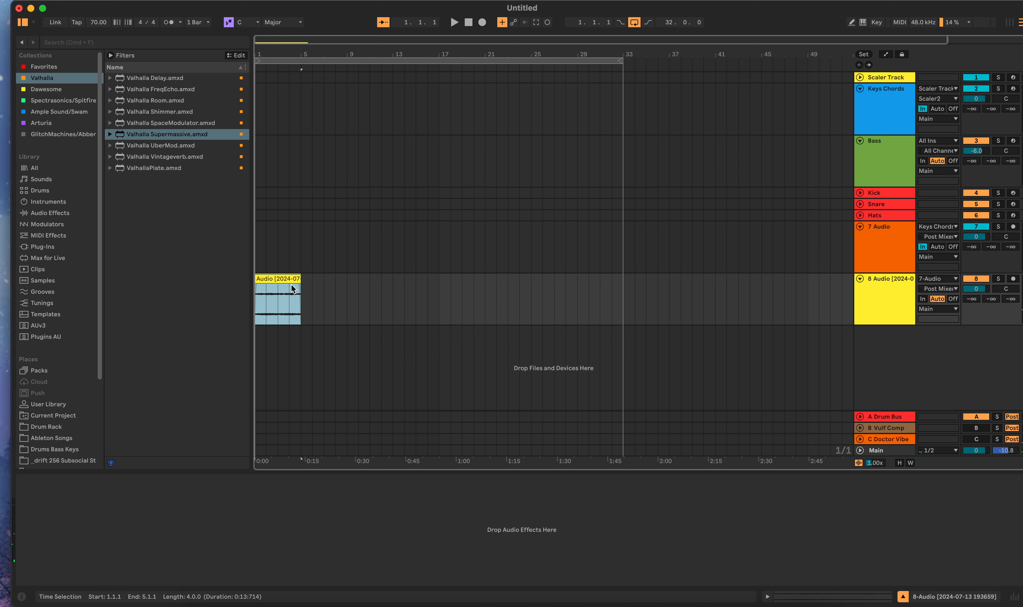
{"action": "double_click", "coordinate": [289, 277]}
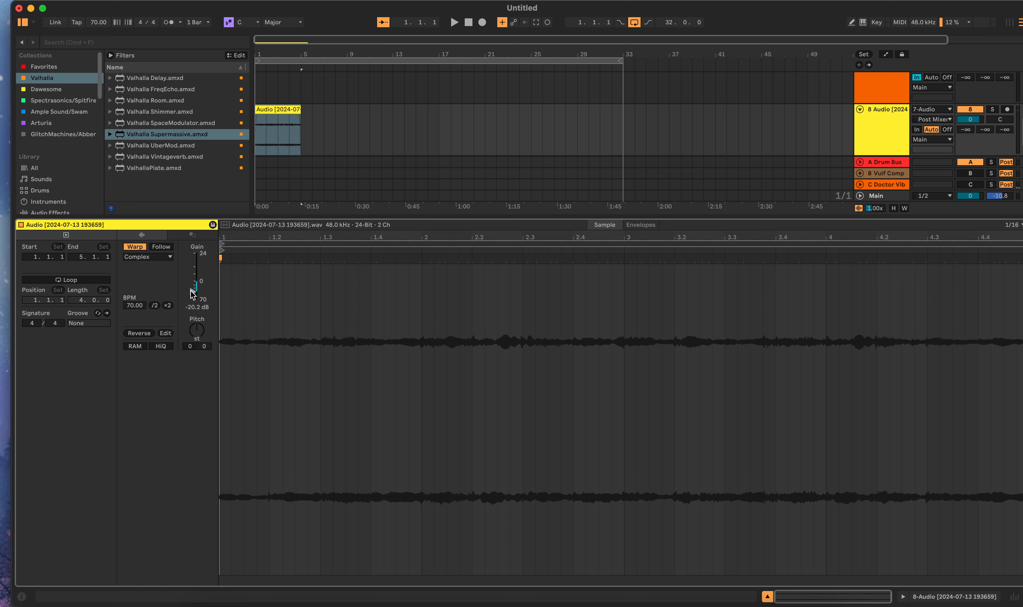
{"action": "left_click_drag", "start_coordinate": [193, 293], "coordinate": [193, 288]}
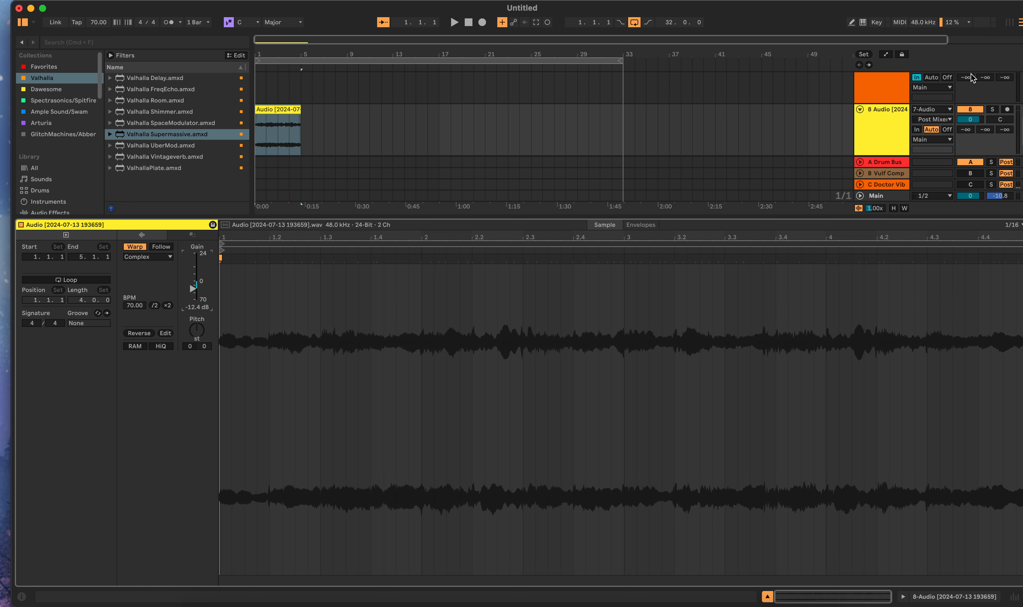
Deactivate 7 Audio and turn its monitoring off, play back the clip on 8 Audio, and return to the arrangement start
{"action": "scroll", "coordinate": [907, 114], "scroll_direction": "up", "scroll_amount": 3}
{"action": "left_click", "coordinate": [970, 107]}
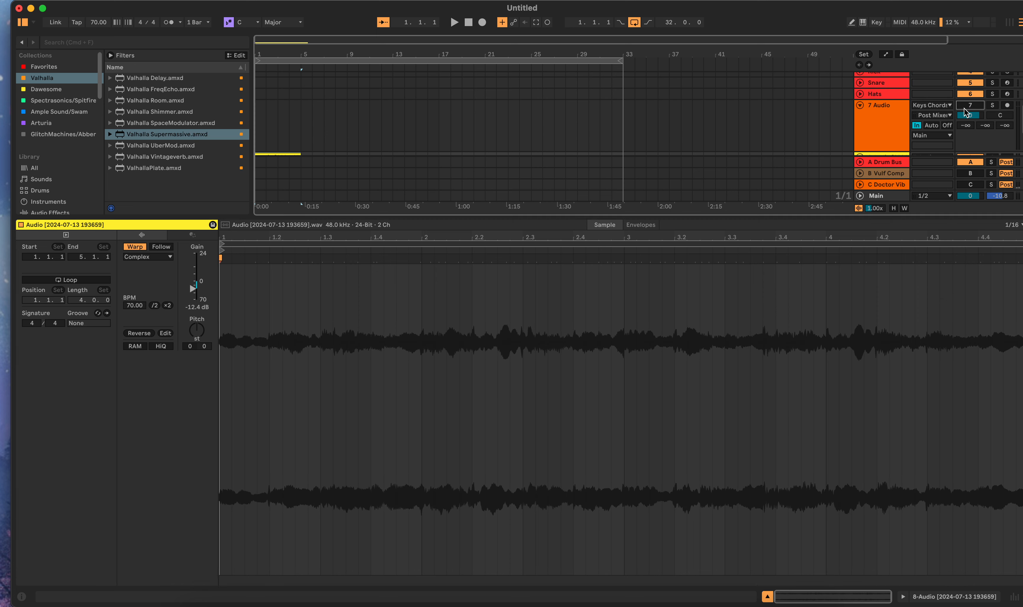
{"action": "left_click", "coordinate": [954, 125]}
{"action": "key", "text": "shift+Tab"}
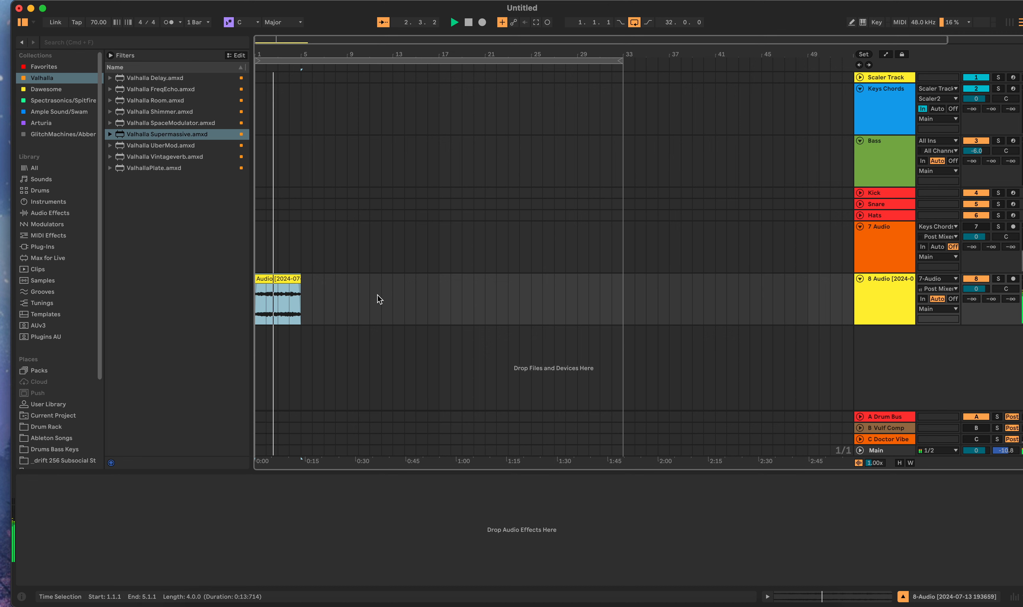
{"action": "left_click", "coordinate": [469, 22]}
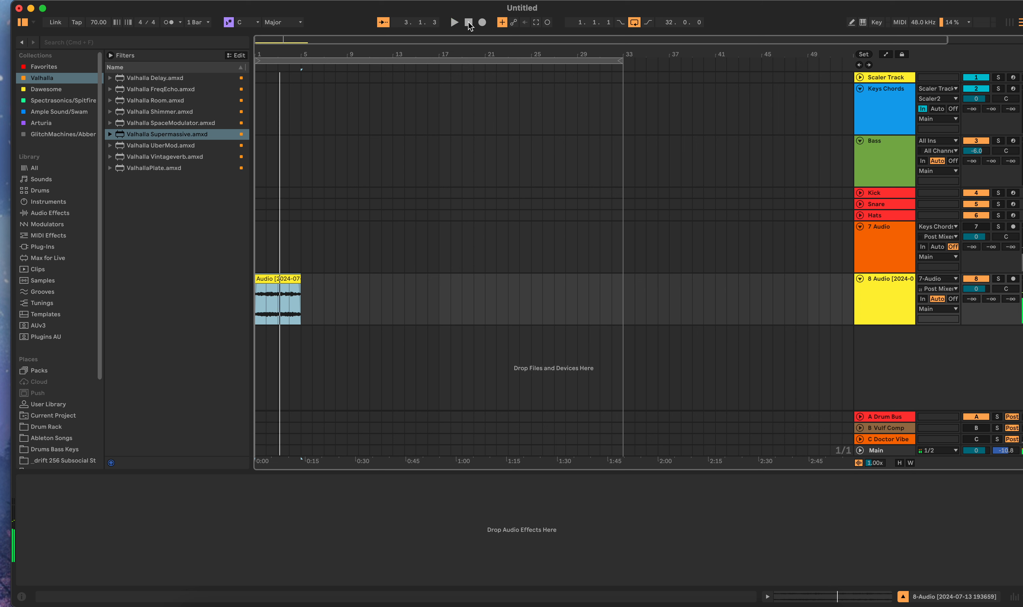
{"action": "left_click", "coordinate": [469, 23]}
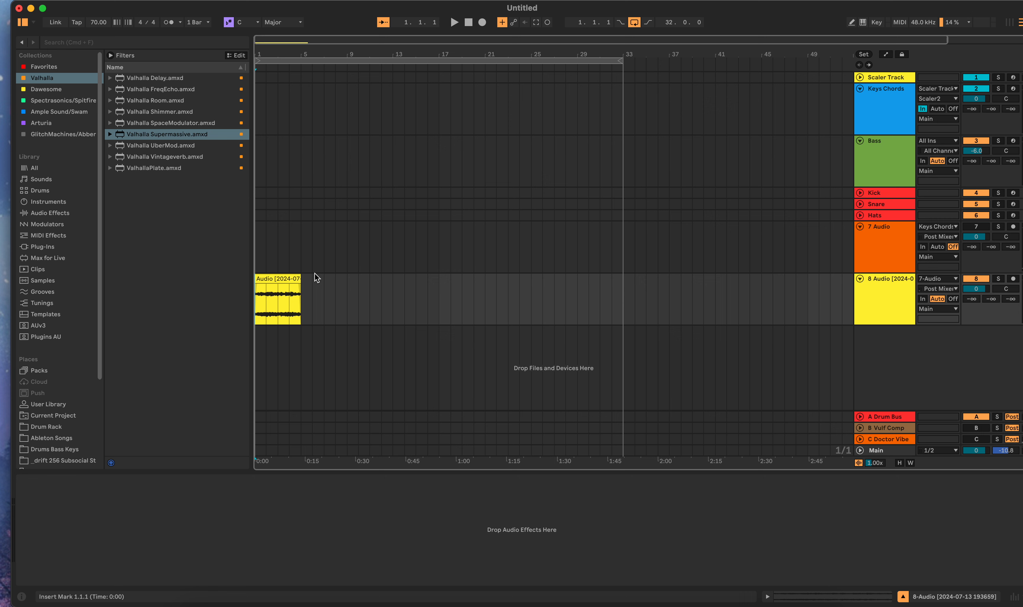
Delete the 8 Audio track together with its recorded clip
{"action": "left_click", "coordinate": [877, 299]}
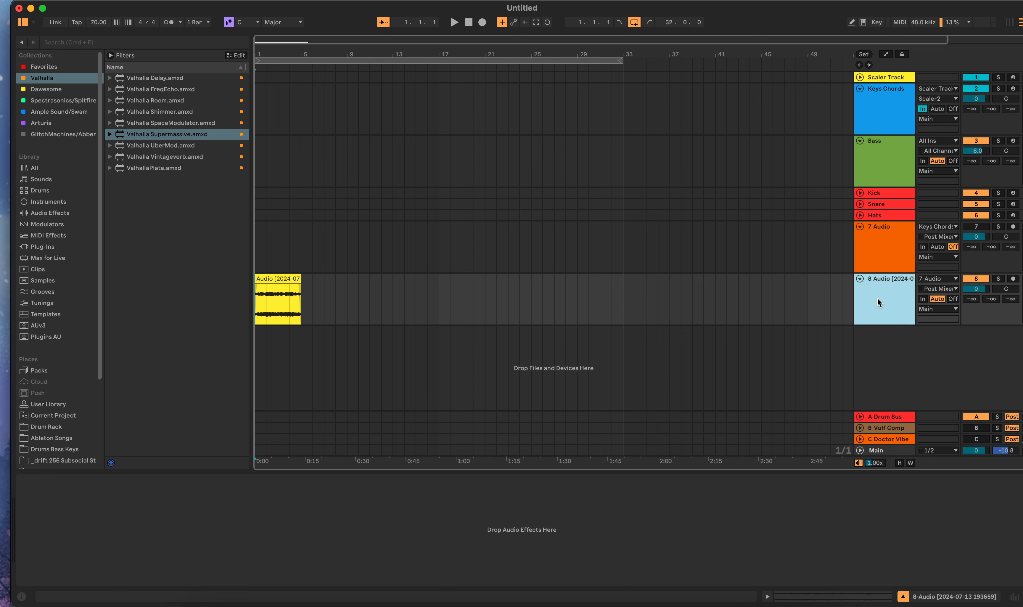
{"action": "key", "text": "Delete"}
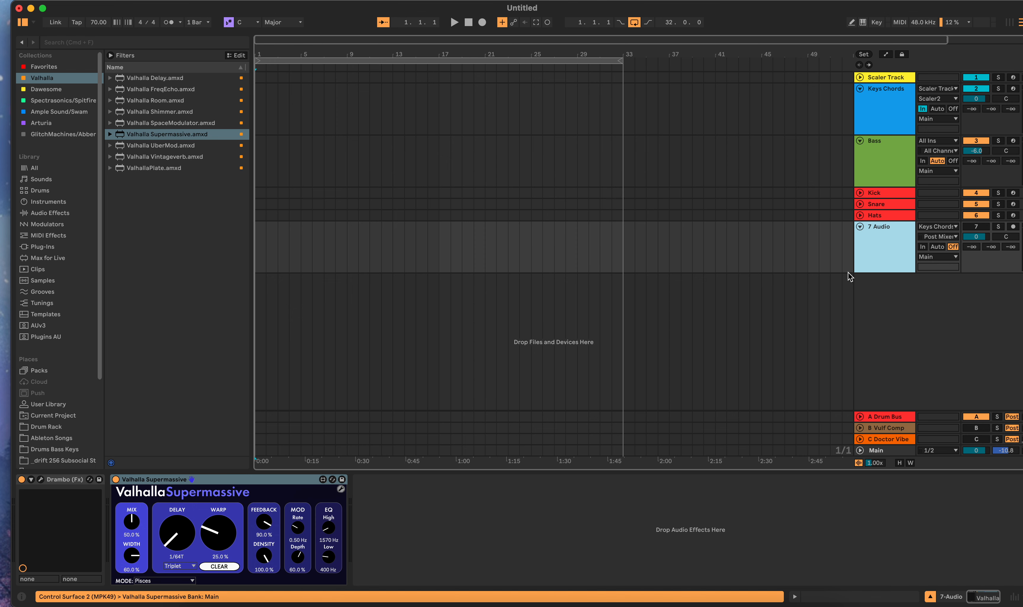
Examine Drambo's pattern overview and per-step parameter editor for the 7 Audio sequence, and close the plug-in window
{"action": "left_click", "coordinate": [40, 480]}
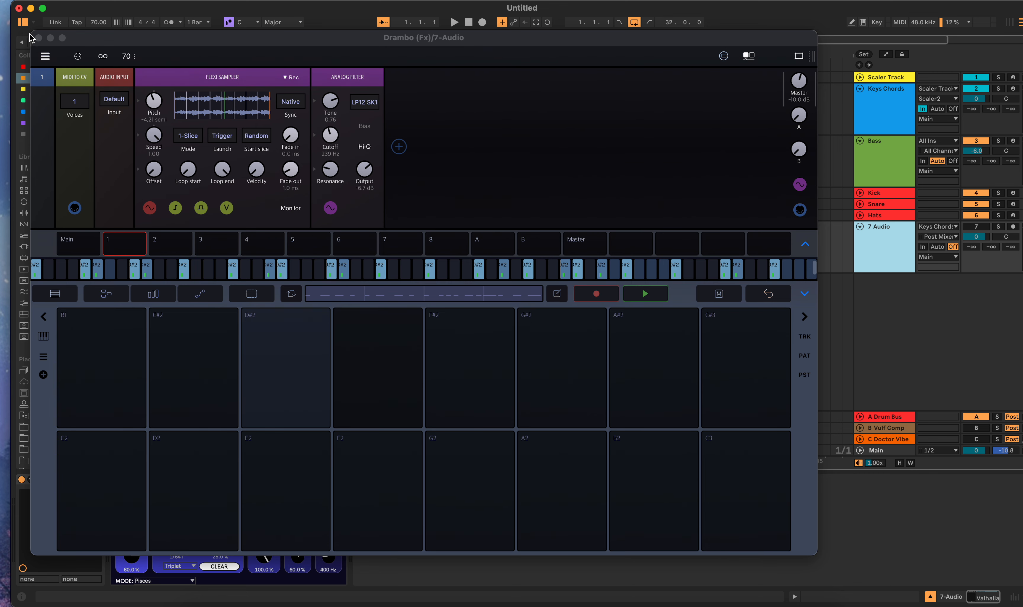
{"action": "left_click", "coordinate": [38, 38]}
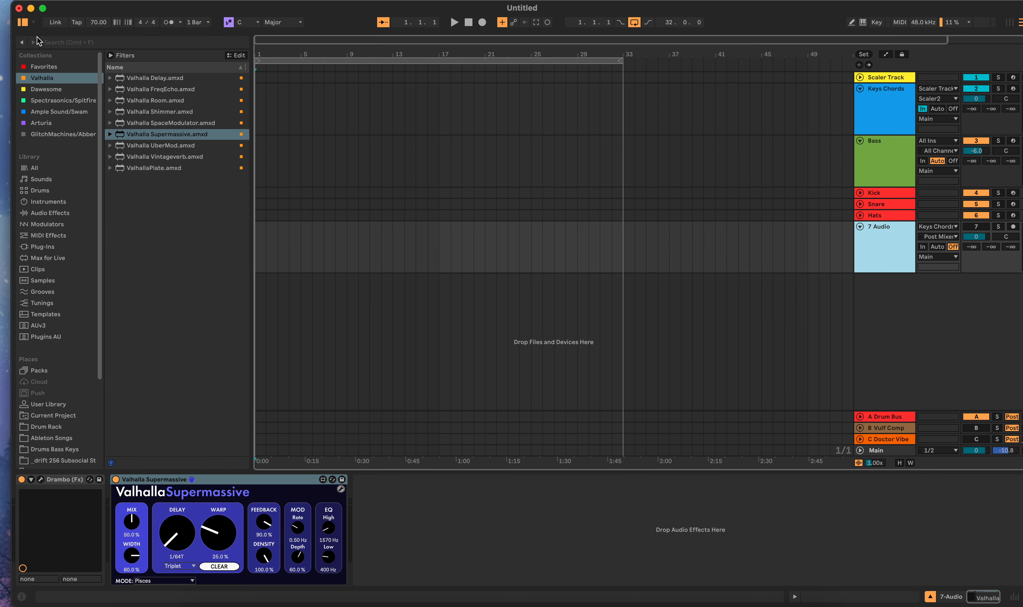
{"action": "left_click", "coordinate": [41, 480]}
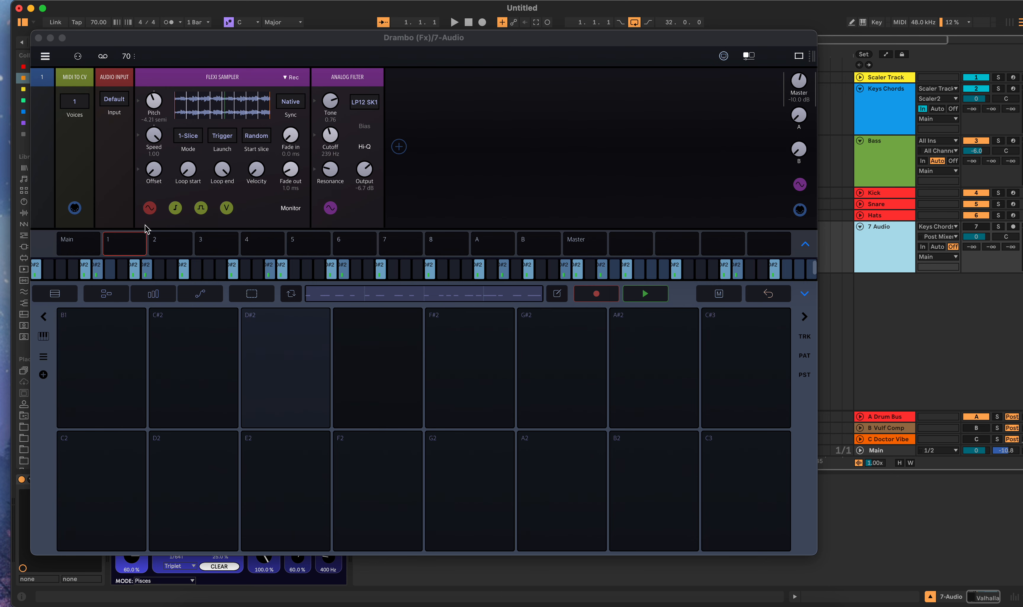
{"action": "left_click", "coordinate": [59, 298]}
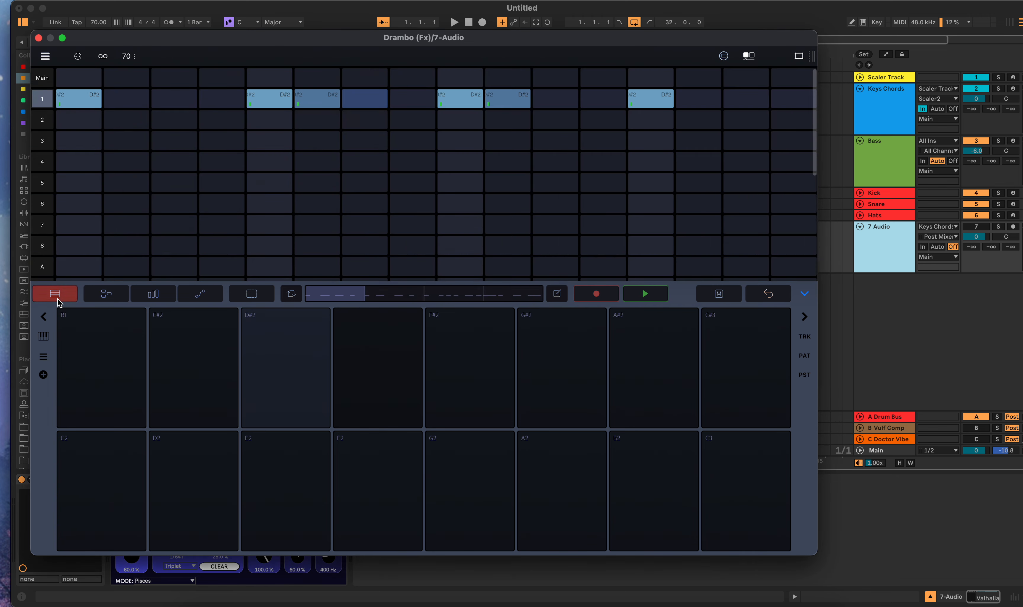
{"action": "left_click", "coordinate": [154, 300]}
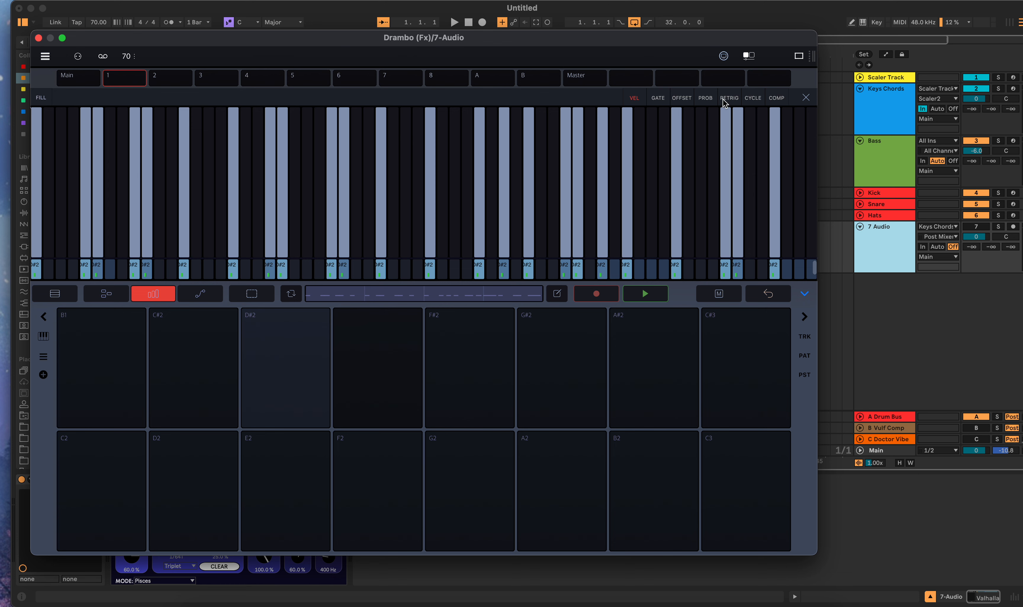
{"action": "left_click", "coordinate": [38, 38]}
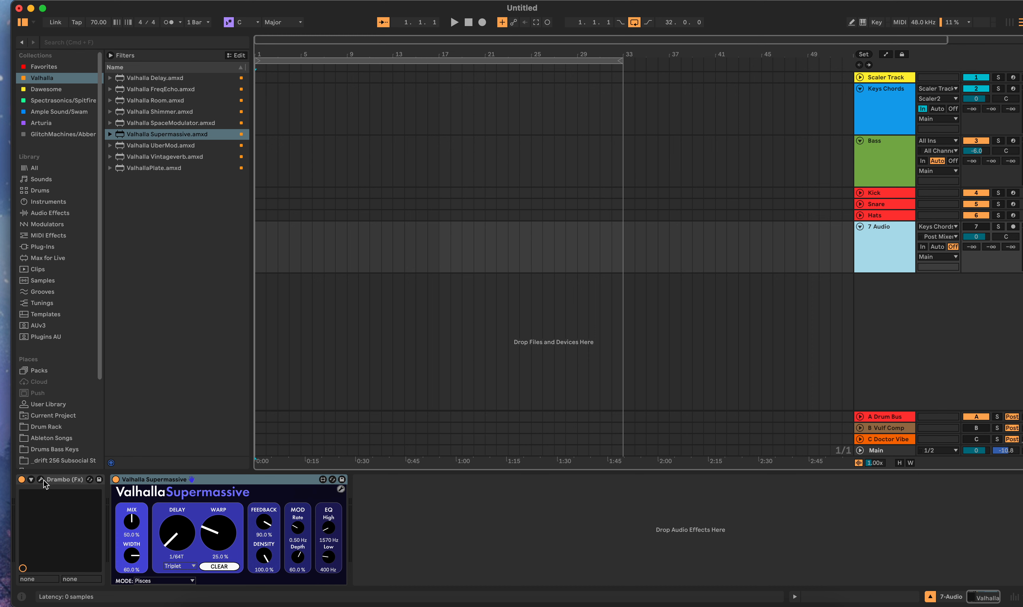
Remove Valhalla Supermassive from 7 Audio, leaving only Drambo in the chain, and briefly run playback
{"action": "left_click", "coordinate": [232, 484]}
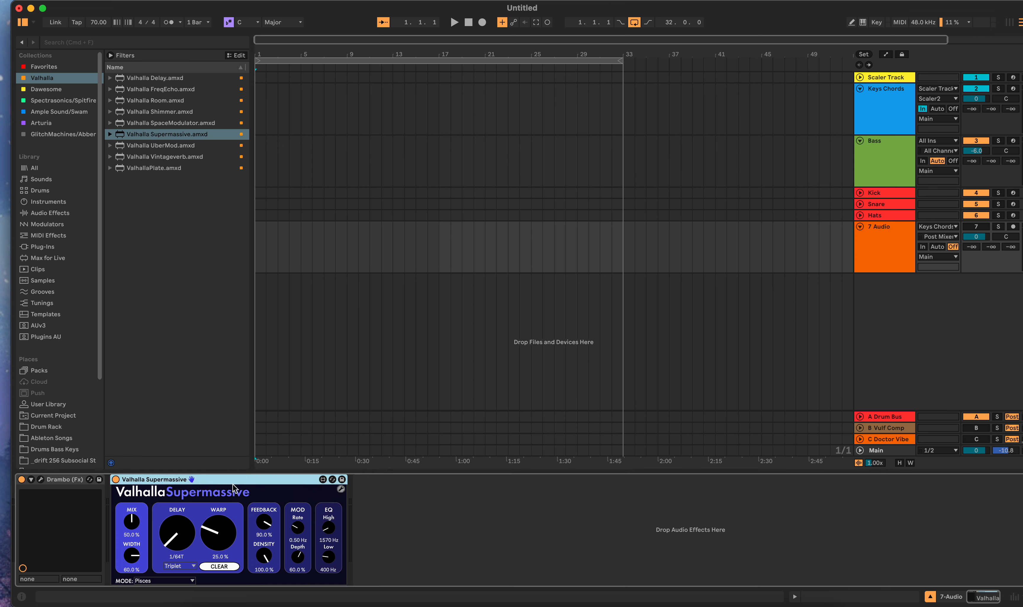
{"action": "key", "text": "Delete"}
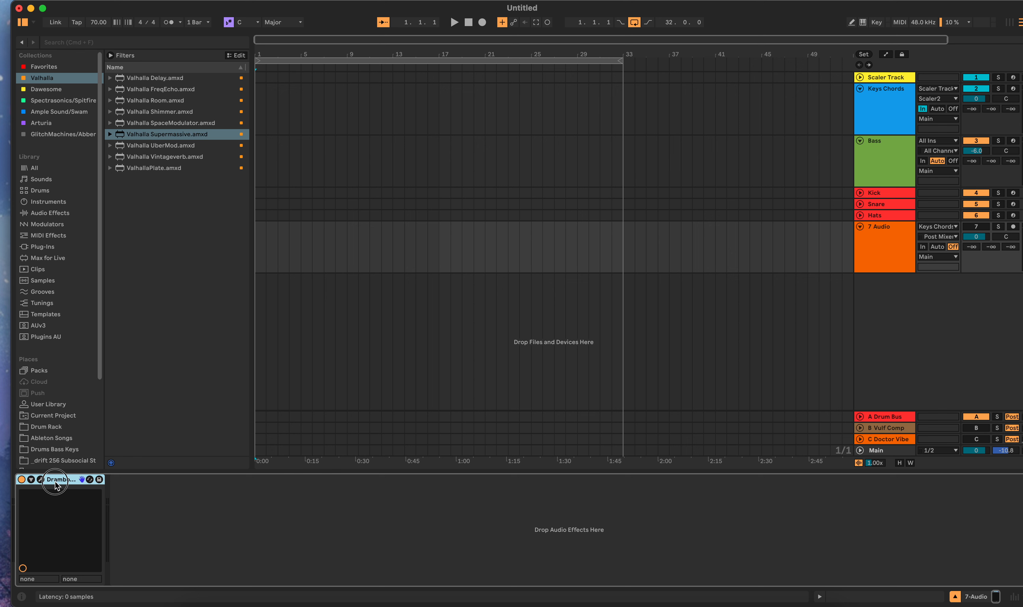
{"action": "left_click", "coordinate": [454, 22]}
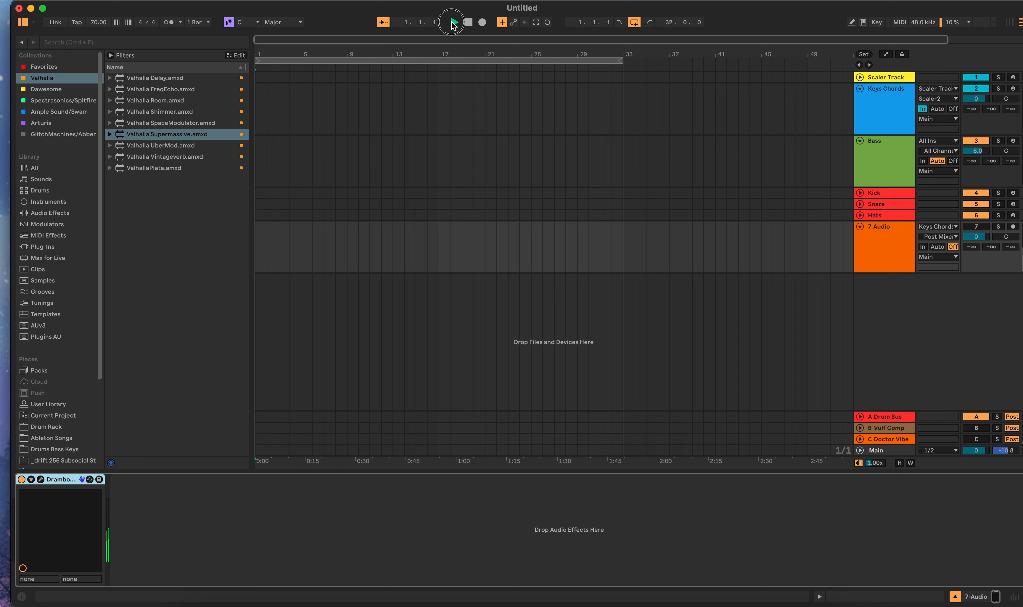
{"action": "left_click", "coordinate": [469, 21]}
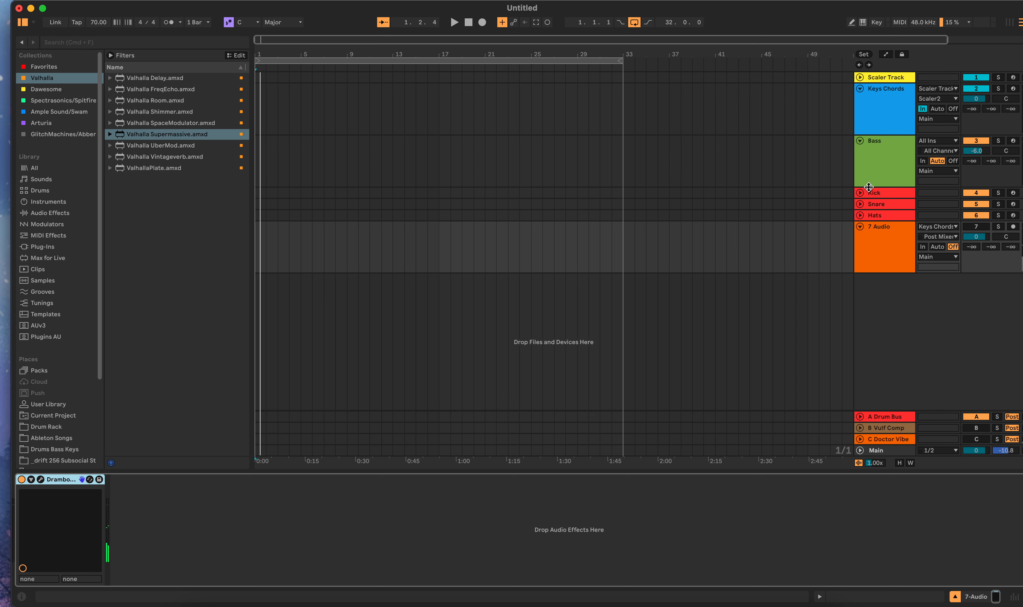
Reactivate 7 Audio with monitoring on Auto, arm it, audition the Drambo sequence, return to the arrangement start and select the track
{"action": "left_click", "coordinate": [938, 247]}
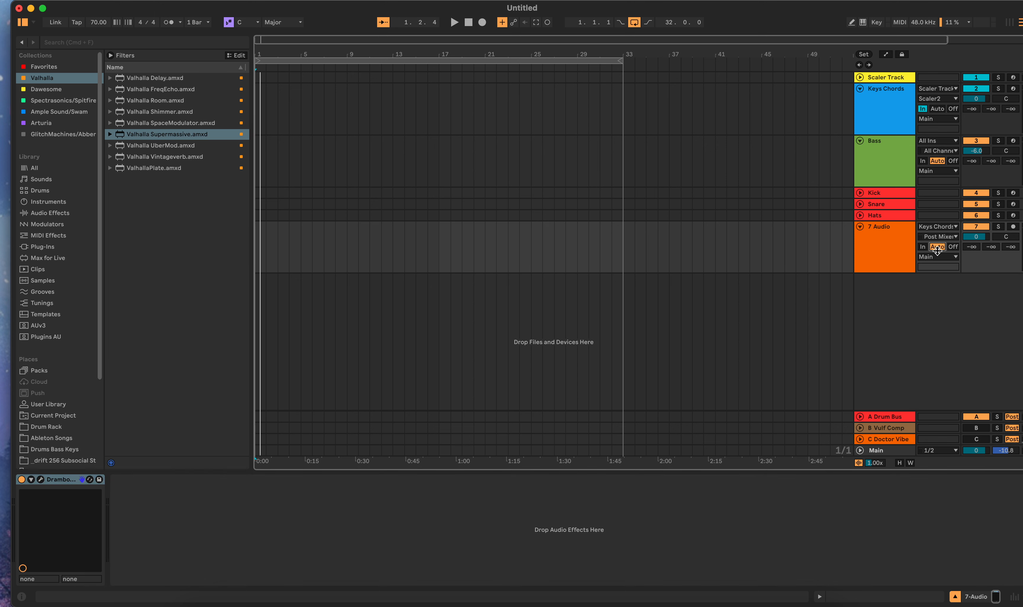
{"action": "left_click", "coordinate": [1013, 226]}
{"action": "key", "text": "space"}
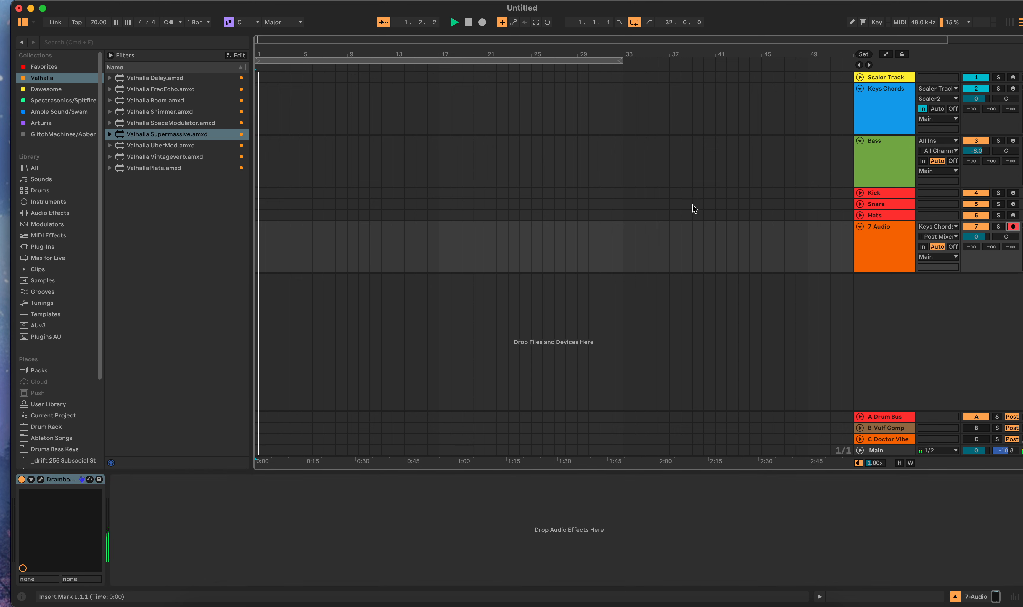
{"action": "left_click", "coordinate": [468, 22]}
{"action": "left_click", "coordinate": [468, 23]}
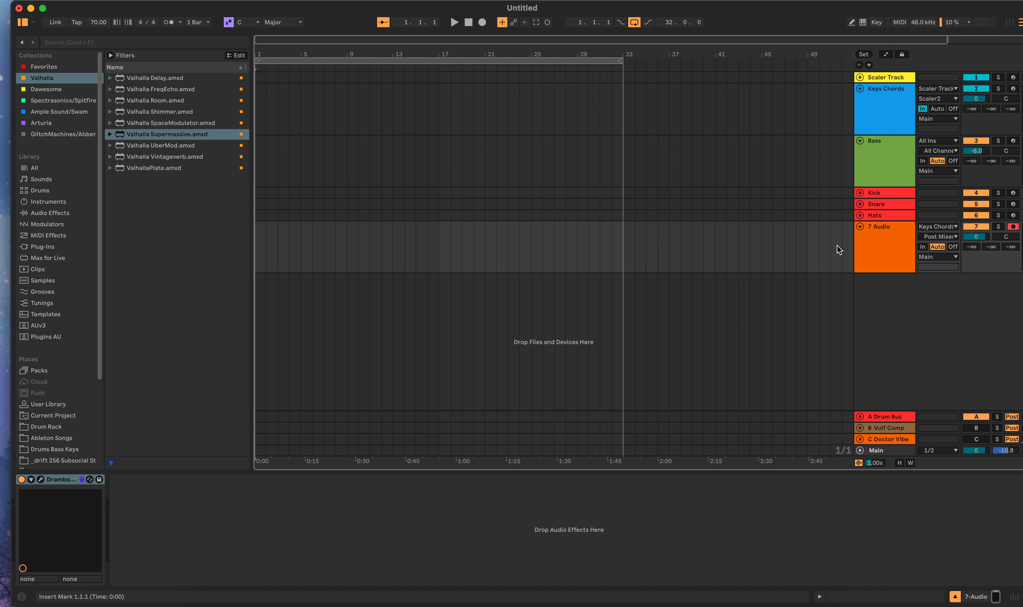
{"action": "left_click", "coordinate": [876, 248]}
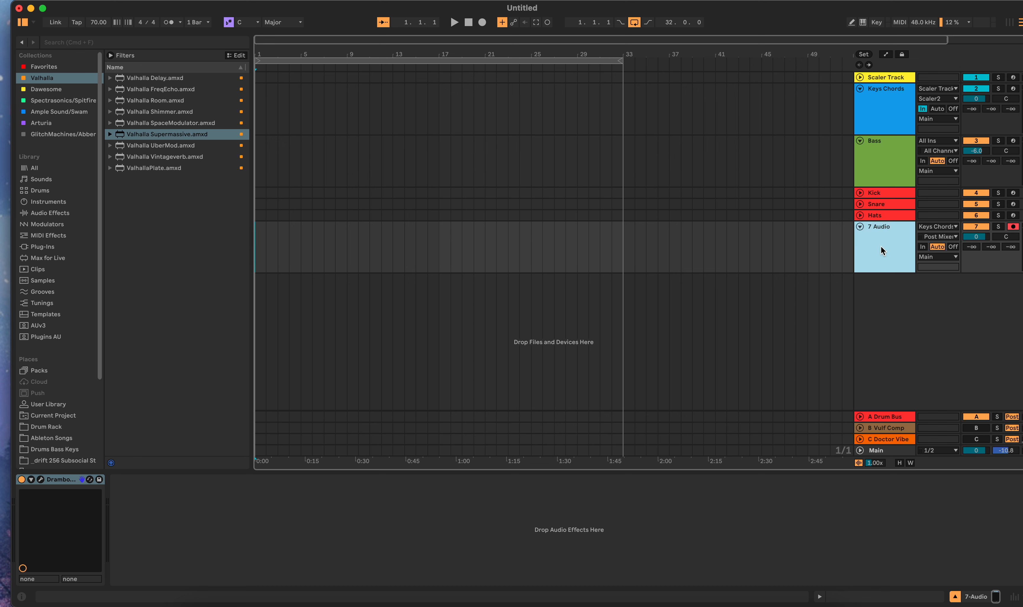